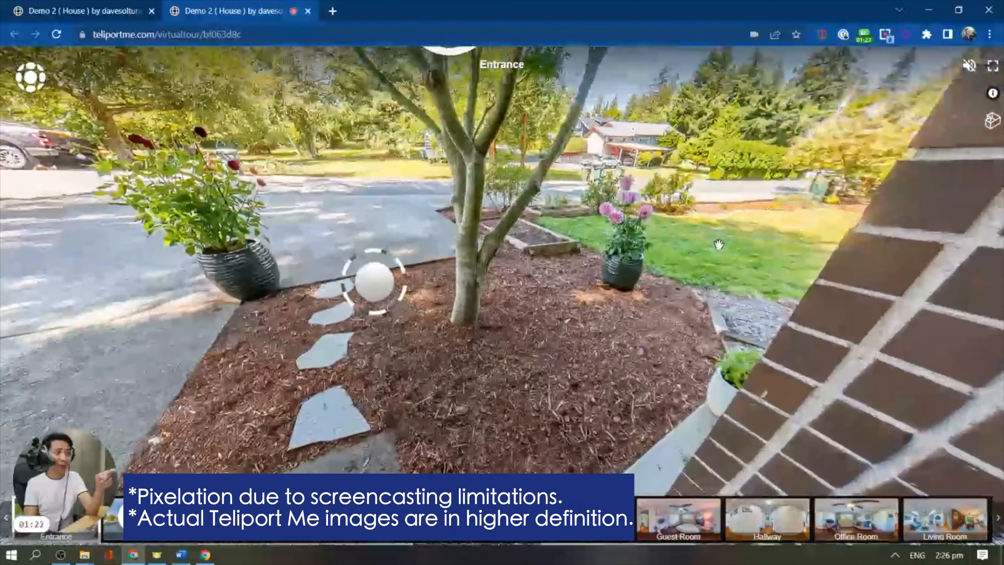
# Inspect the Entrance panorama, viewing the potted dahlias up close, the driveway and the front door.
pyautogui.scroll(5, 646, 225)
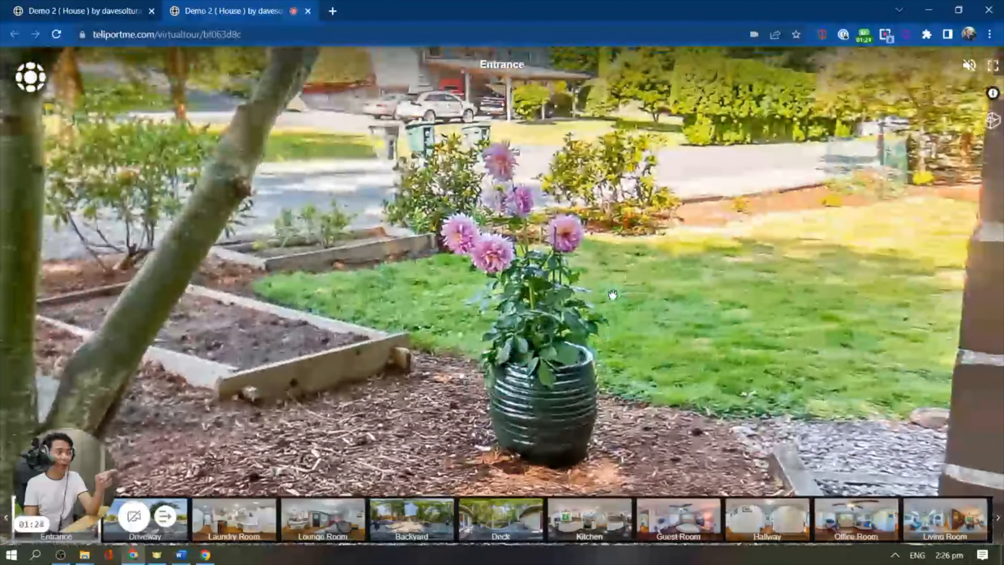
pyautogui.scroll(-10, 647, 242)
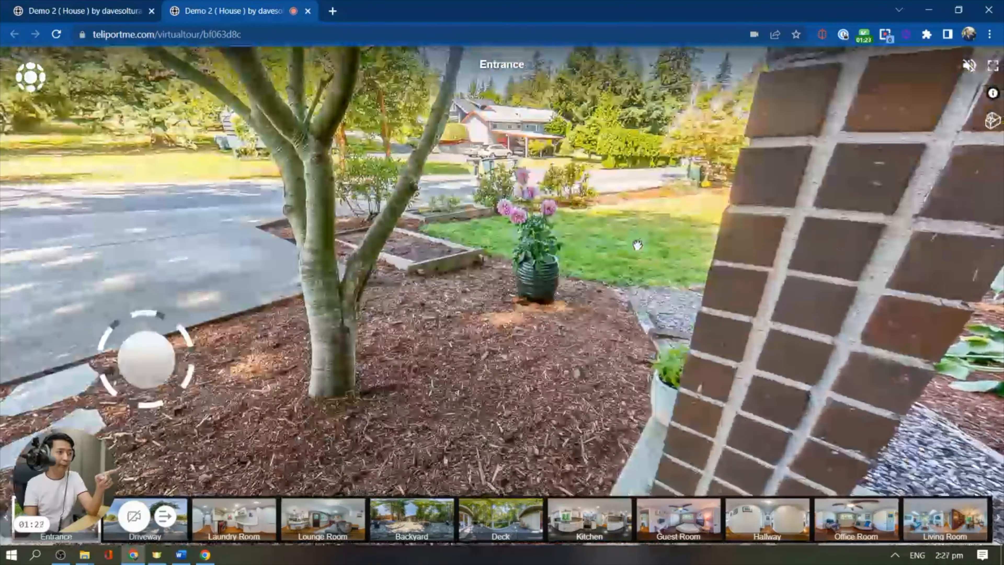
pyautogui.moveTo(637, 244); pyautogui.dragTo(492, 260)
pyautogui.scroll(-5, 471, 215)
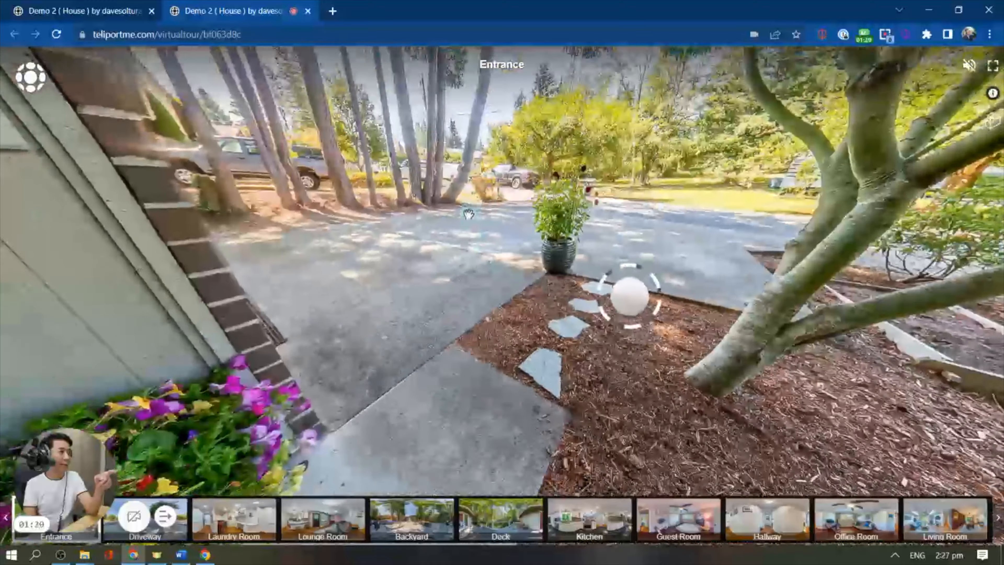
pyautogui.moveTo(550, 195); pyautogui.dragTo(650, 324)
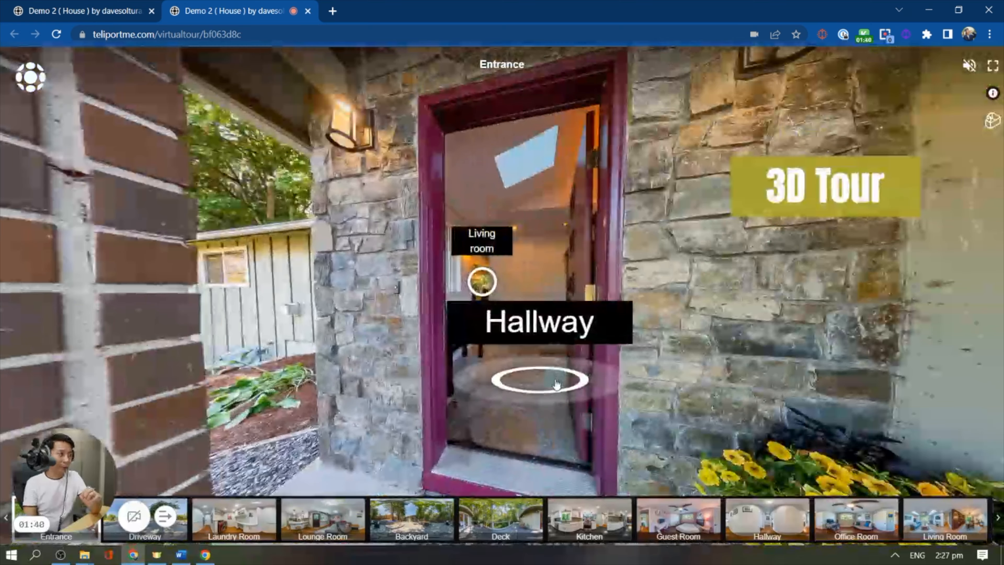
# Walk the tour from the Entrance through the Hallway and Living Room into the Bathroom and view the bathtub.
pyautogui.click(556, 382)
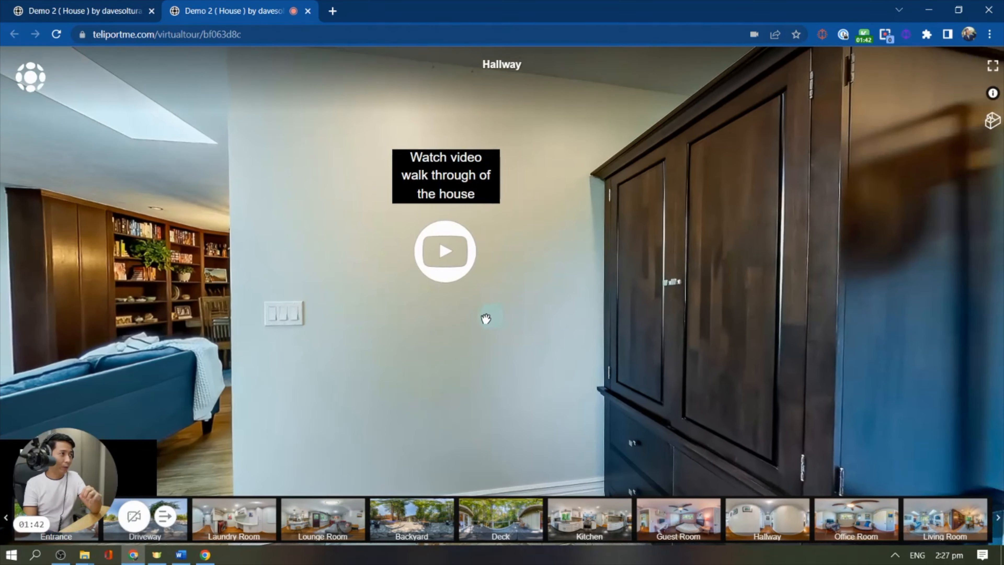
pyautogui.moveTo(484, 316); pyautogui.dragTo(578, 288)
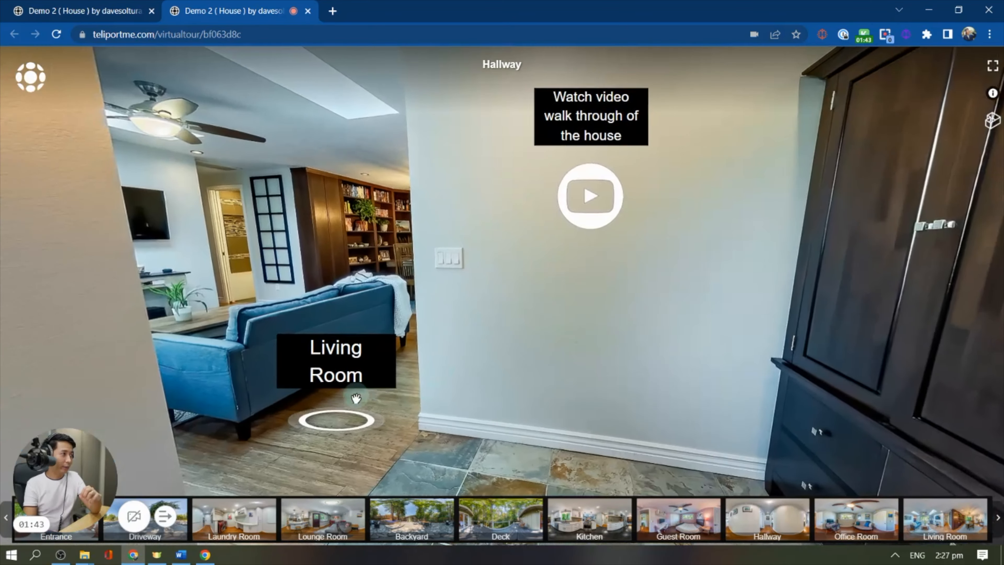
pyautogui.click(349, 416)
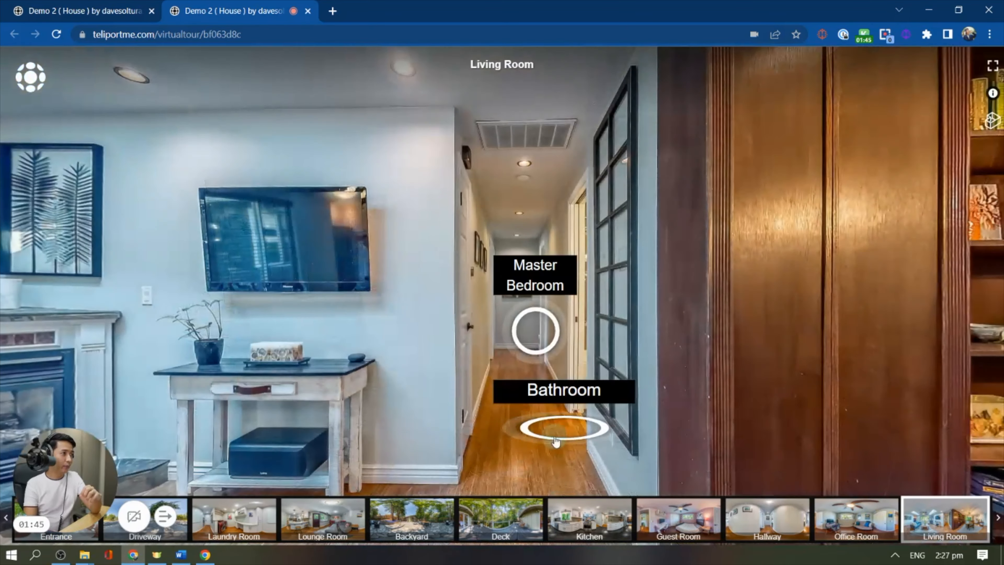
pyautogui.click(562, 424)
pyautogui.moveTo(731, 323); pyautogui.dragTo(554, 273)
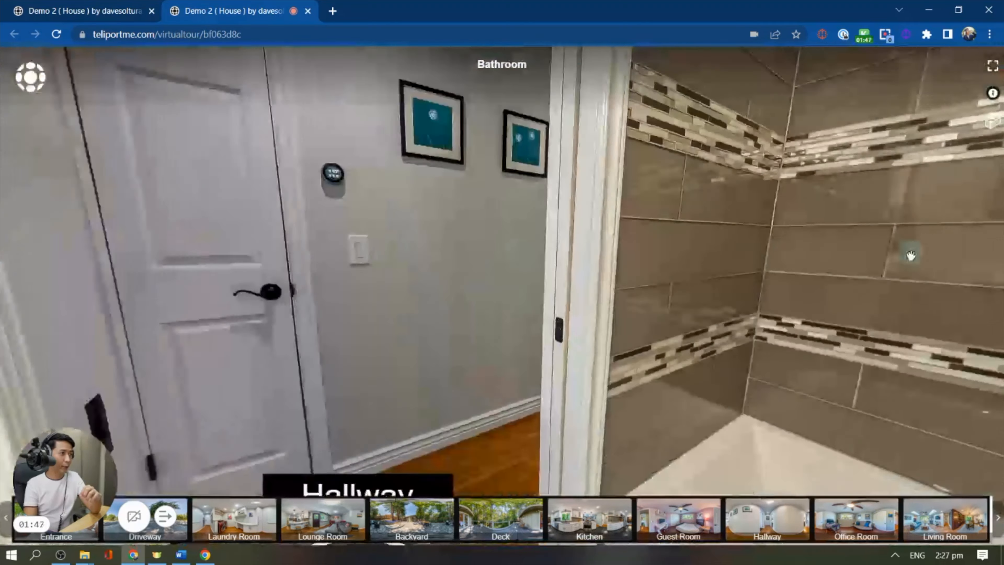
pyautogui.moveTo(768, 256); pyautogui.dragTo(789, 96)
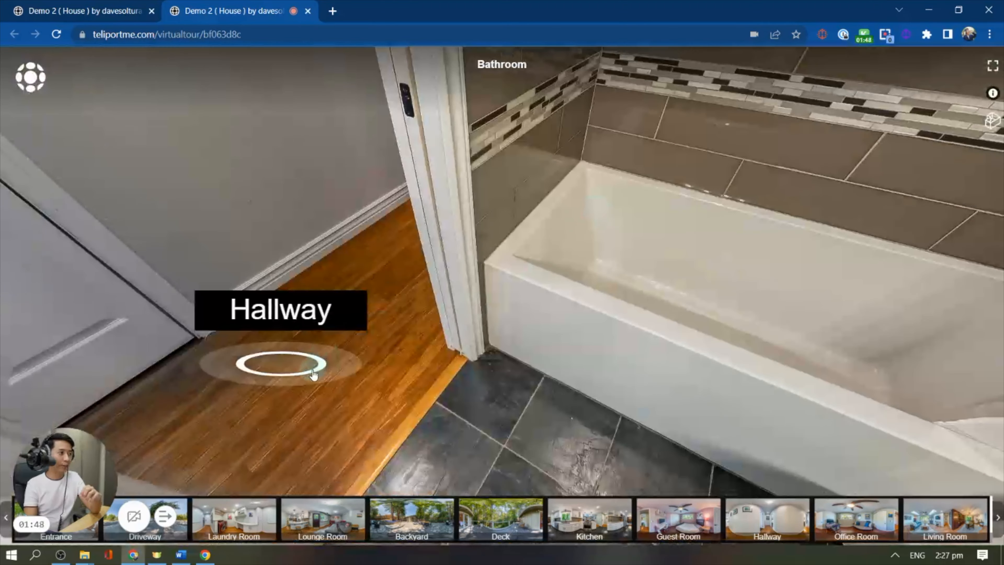
# Continue from the Bathroom through the Hallway into the Office Room and look around it.
pyautogui.click(313, 373)
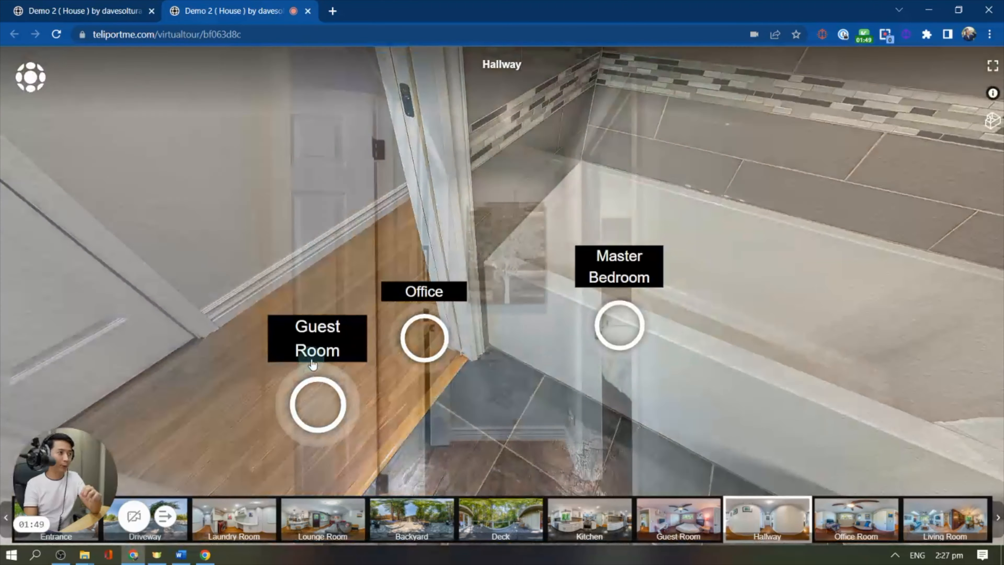
pyautogui.click(422, 336)
pyautogui.moveTo(463, 337); pyautogui.dragTo(782, 256)
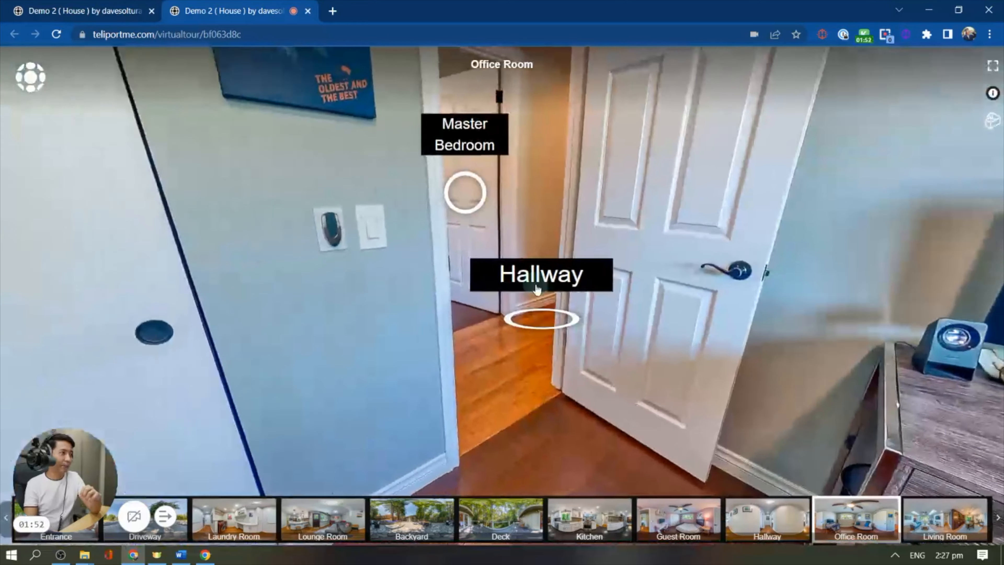
pyautogui.moveTo(537, 290); pyautogui.dragTo(789, 316)
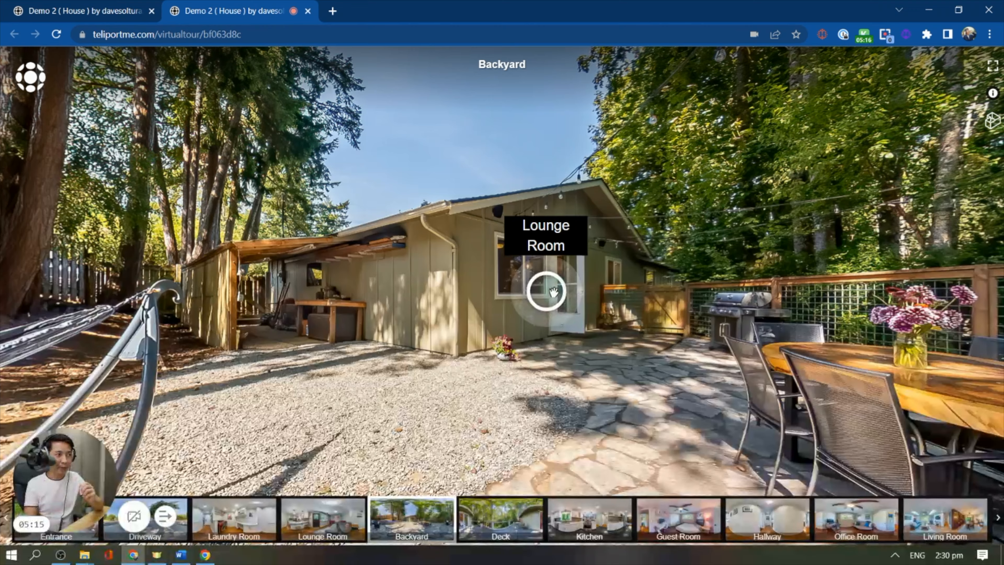
# Enter the Lounge Room from the Backyard and examine its ceiling and sofa area up close.
pyautogui.click(552, 291)
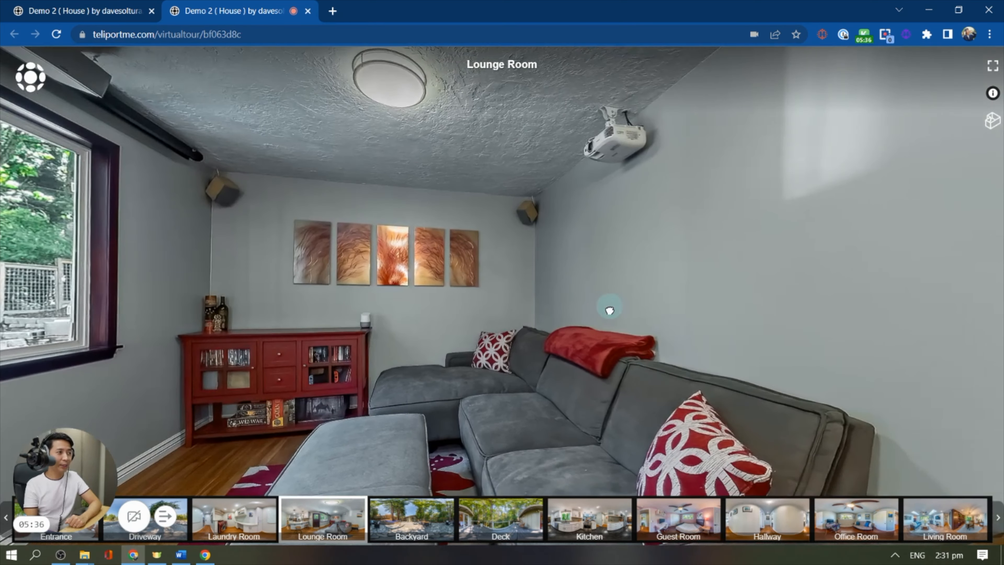
pyautogui.moveTo(594, 163); pyautogui.dragTo(582, 228)
pyautogui.scroll(6, 583, 228)
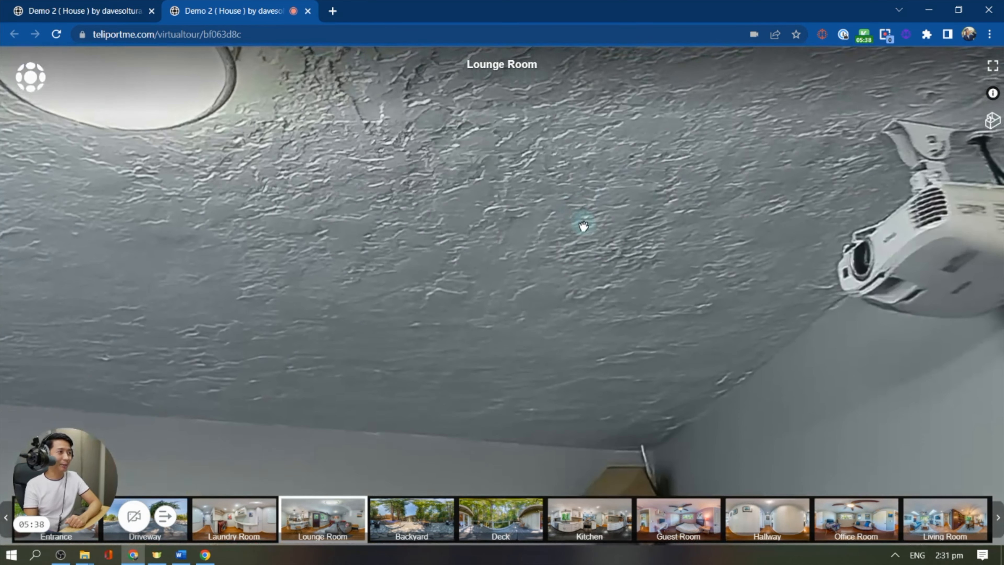
pyautogui.scroll(-10, 585, 234)
pyautogui.moveTo(569, 248); pyautogui.dragTo(558, 194)
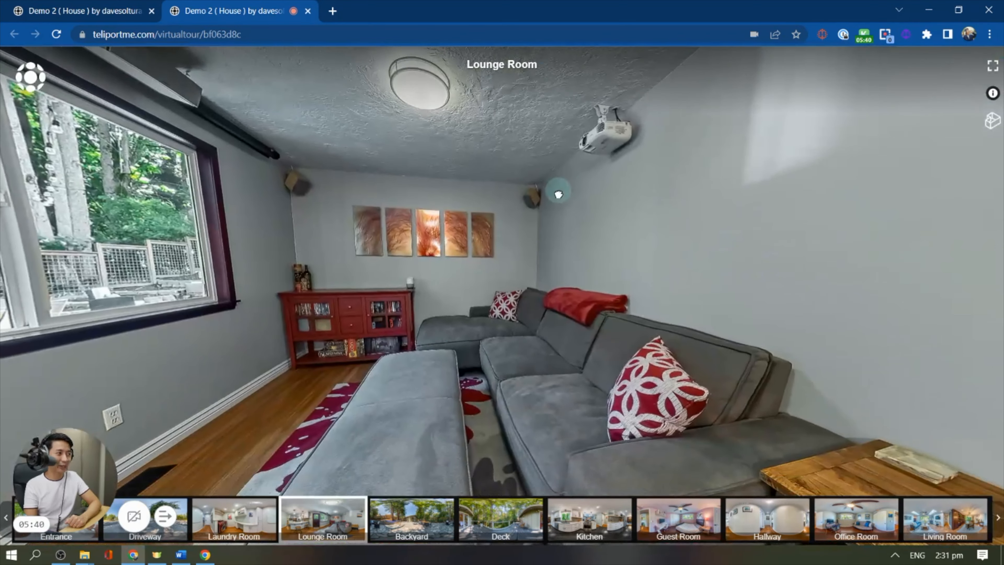
pyautogui.scroll(8, 459, 319)
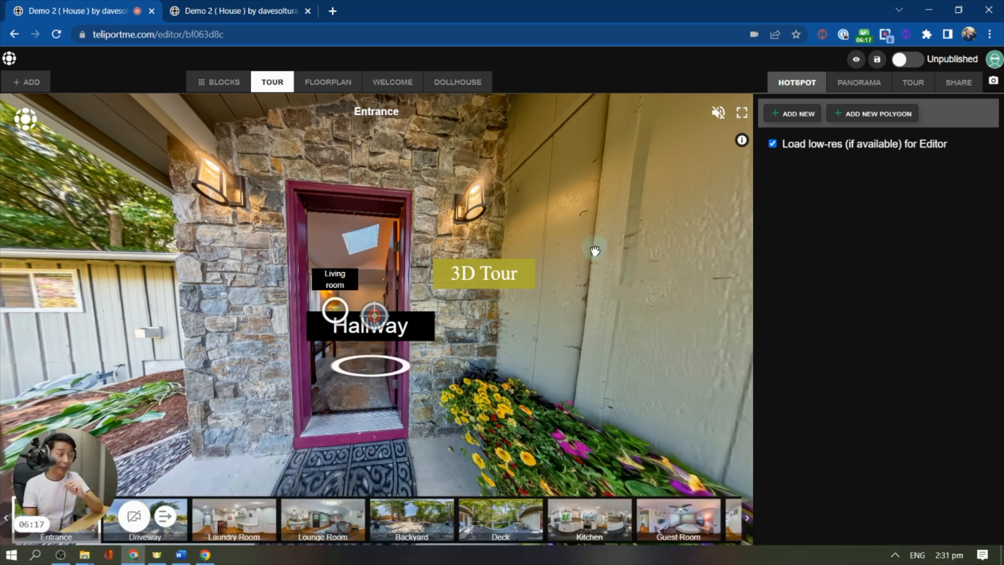
# Add a new hotspot on the wall beside the front door and give it the flat white ring icon.
pyautogui.click(799, 124)
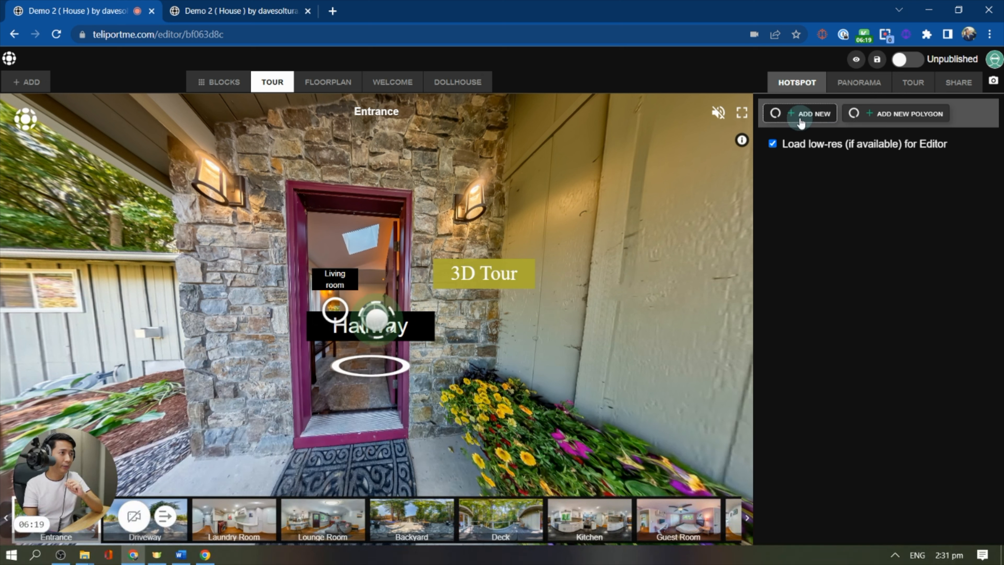
pyautogui.moveTo(378, 321)
pyautogui.mouseDown()
pyautogui.moveTo(557, 211)
pyautogui.moveTo(615, 232)
pyautogui.moveTo(593, 335)
pyautogui.moveTo(619, 271)
pyautogui.moveTo(601, 260)
pyautogui.moveTo(630, 218)
pyautogui.moveTo(624, 224)
pyautogui.mouseUp()
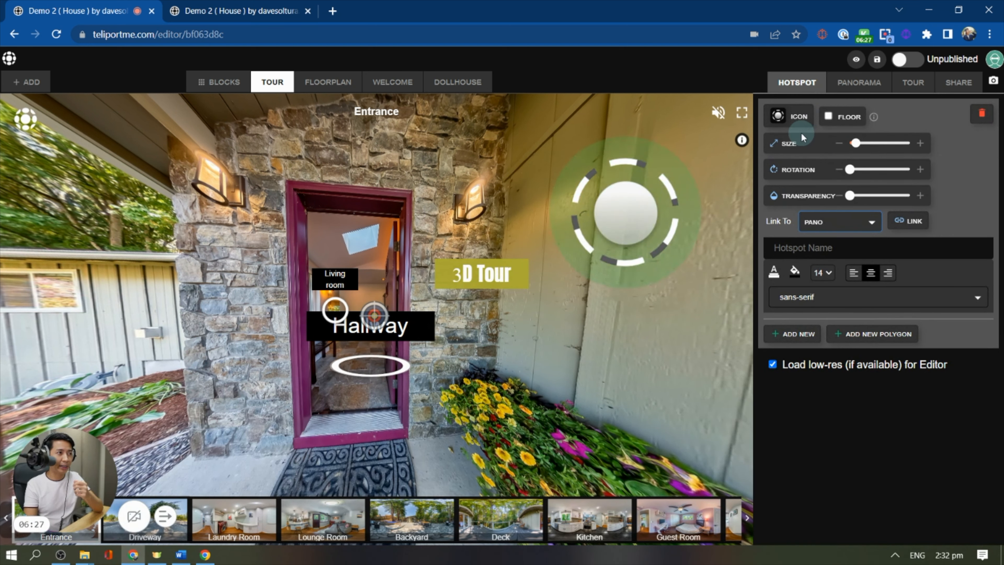
pyautogui.click(789, 116)
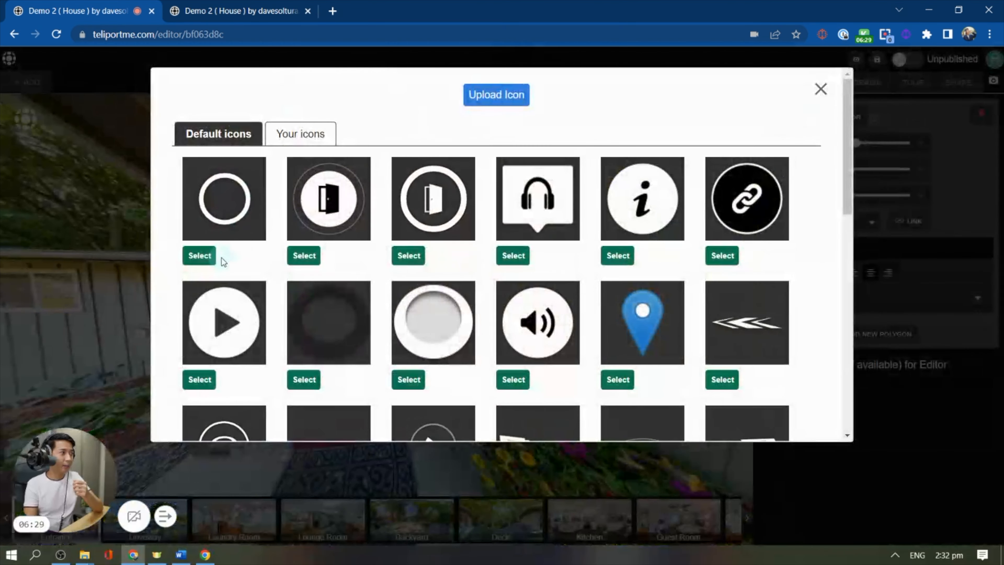
pyautogui.scroll(-5, 723, 305)
pyautogui.scroll(-5, 724, 303)
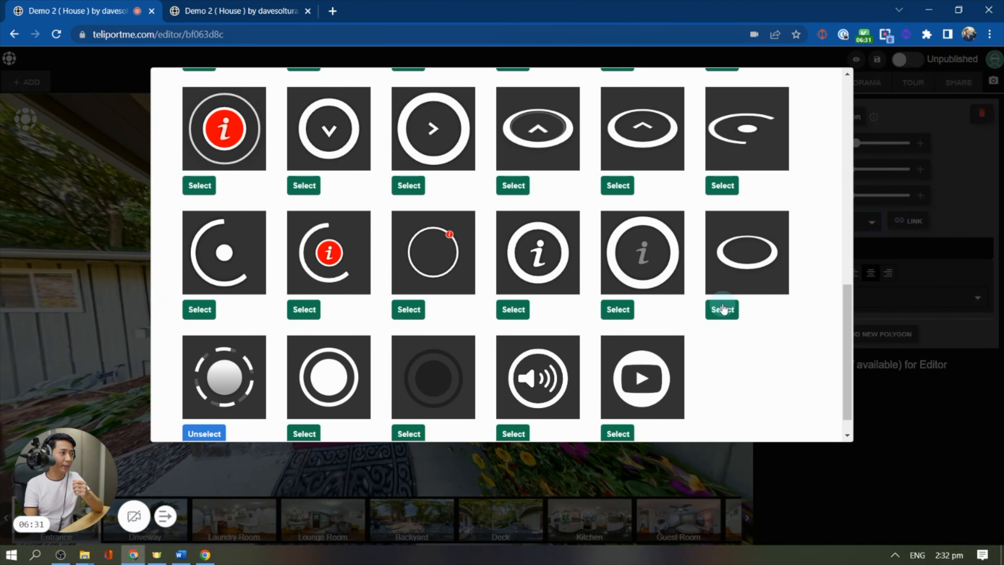
pyautogui.click(722, 310)
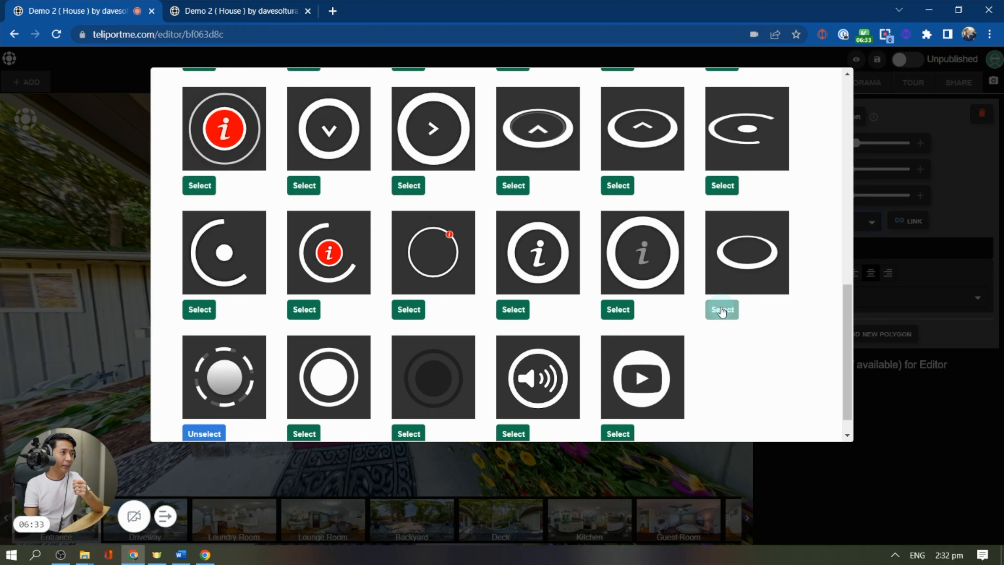
# Move the ring hotspot onto the paving beside the doorway, with a slightly larger size and high transparency.
pyautogui.moveTo(283, 449); pyautogui.dragTo(360, 326)
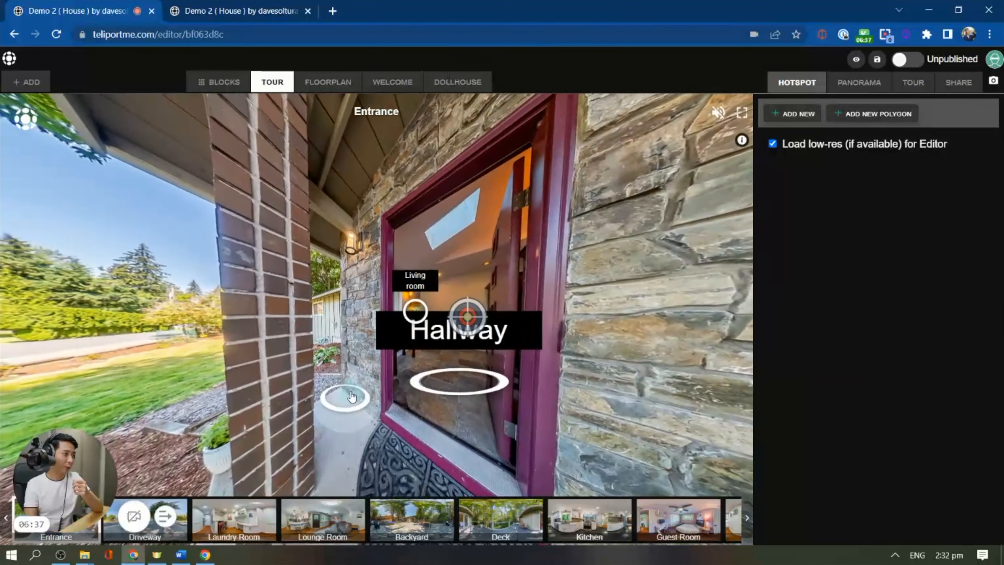
pyautogui.click(350, 440)
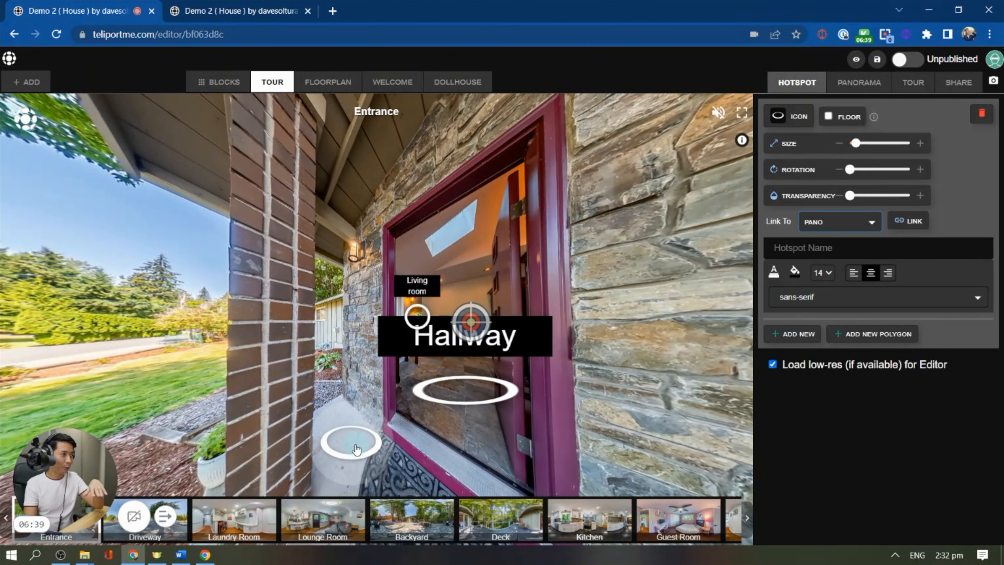
pyautogui.moveTo(856, 142)
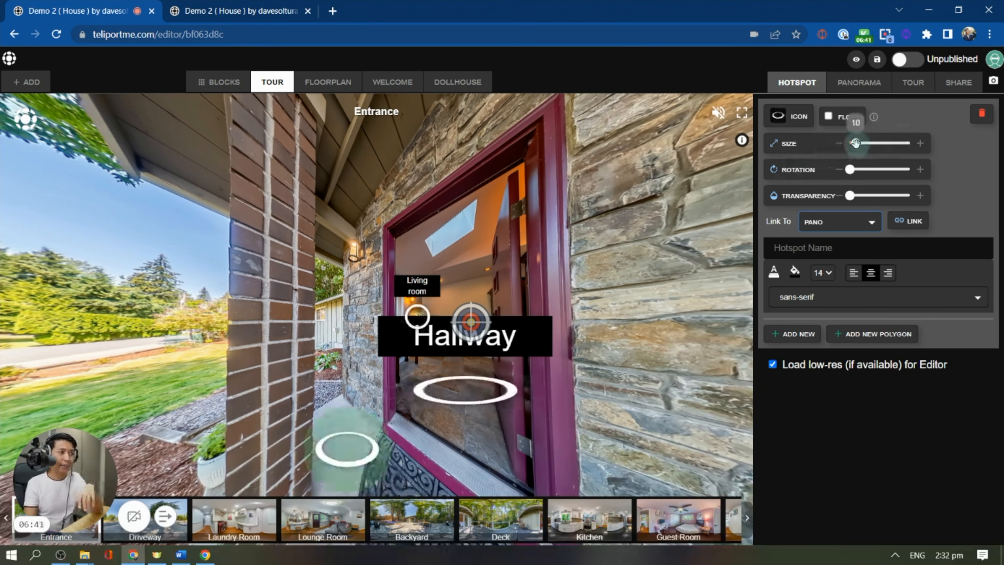
pyautogui.moveTo(856, 143); pyautogui.dragTo(899, 195)
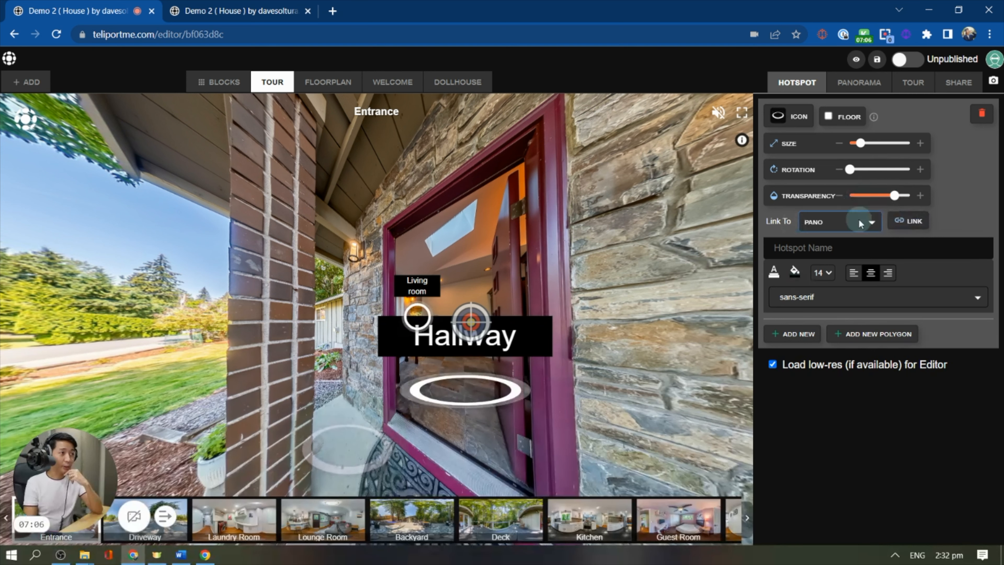
# Review the hotspot's link types and the tour panoramas available as link targets without choosing one.
pyautogui.click(859, 228)
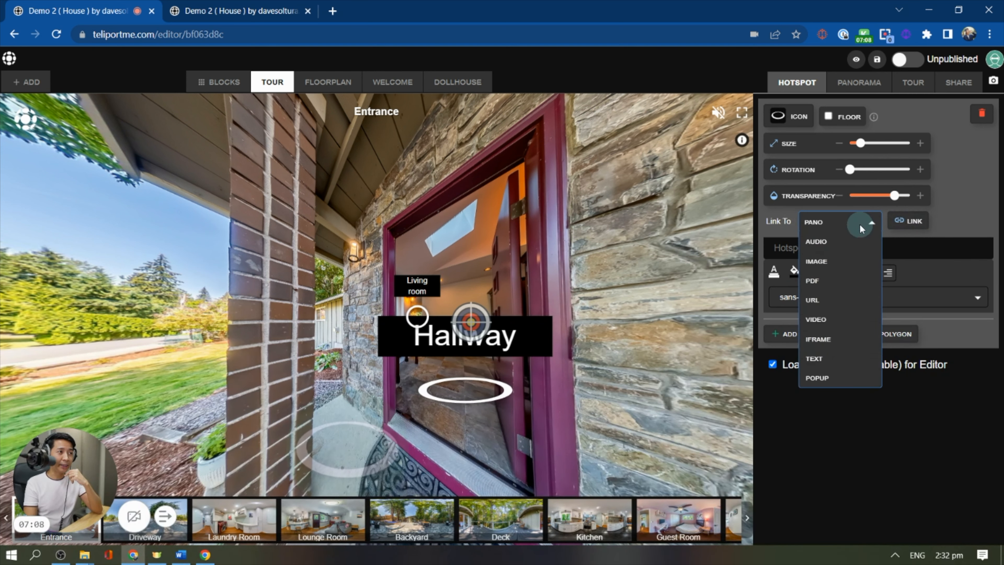
pyautogui.click(905, 221)
pyautogui.scroll(-7, 655, 232)
pyautogui.scroll(7, 656, 233)
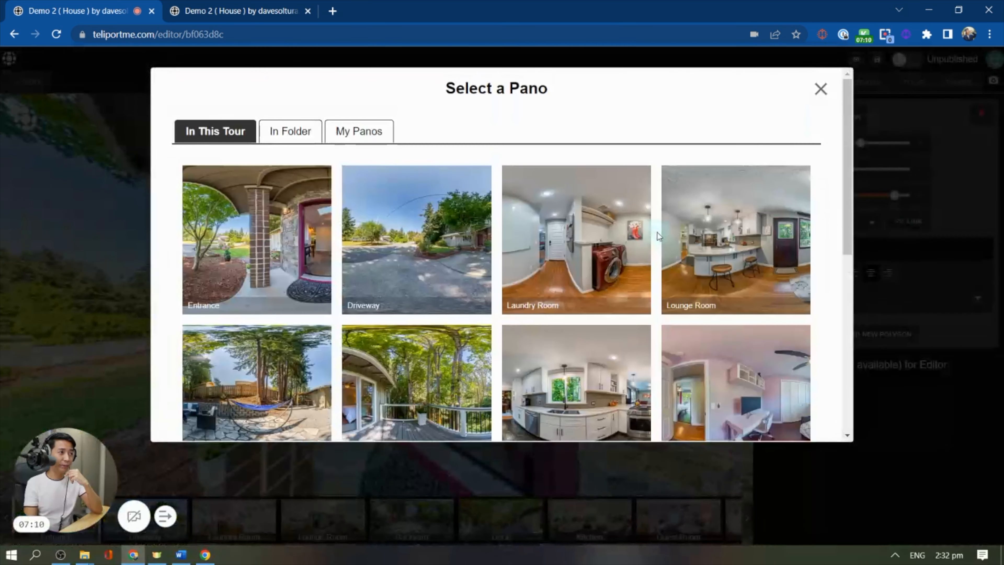
pyautogui.click(820, 89)
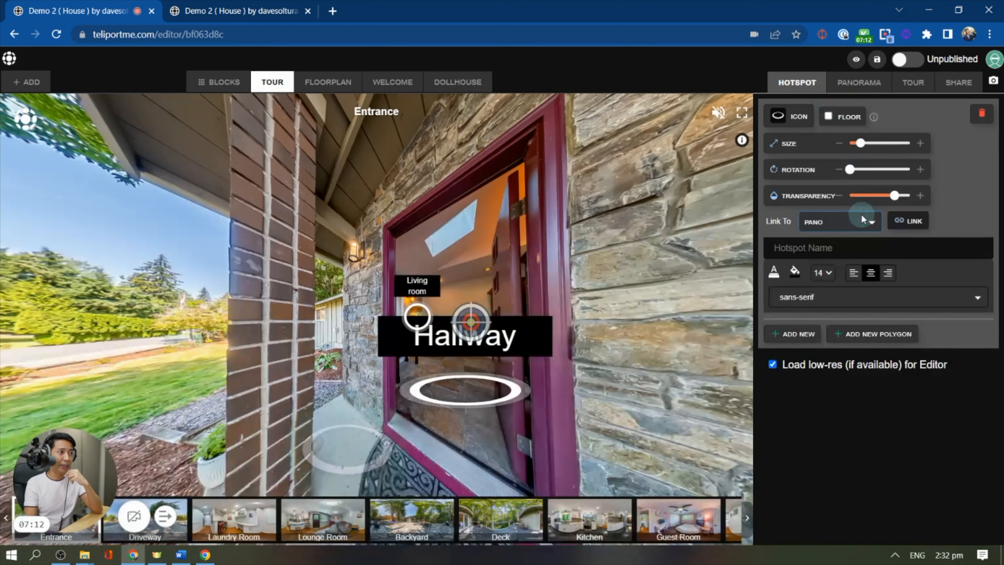
# Set the hotspot's link type to AUDIO and move it in front of the lawn between the tree and the brick pillar.
pyautogui.click(861, 225)
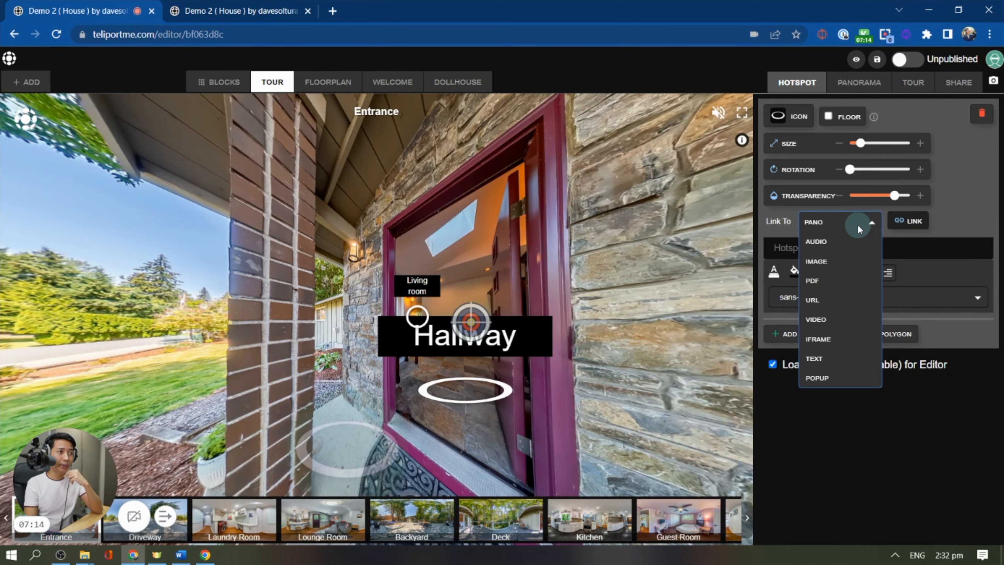
pyautogui.click(827, 242)
pyautogui.moveTo(239, 316); pyautogui.dragTo(474, 297)
pyautogui.moveTo(467, 453); pyautogui.dragTo(350, 354)
pyautogui.moveTo(319, 281); pyautogui.dragTo(411, 289)
pyautogui.moveTo(394, 358); pyautogui.dragTo(393, 346)
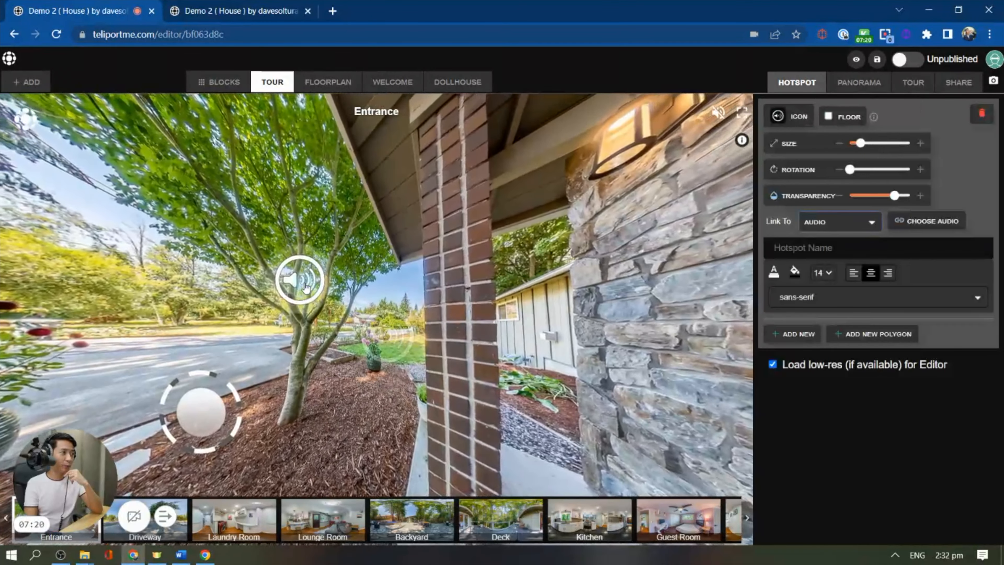
# Delete the existing audio hotspot on the tree that plays Virtual_Tour-001.mp3.
pyautogui.click(301, 280)
pyautogui.moveTo(368, 263); pyautogui.dragTo(474, 283)
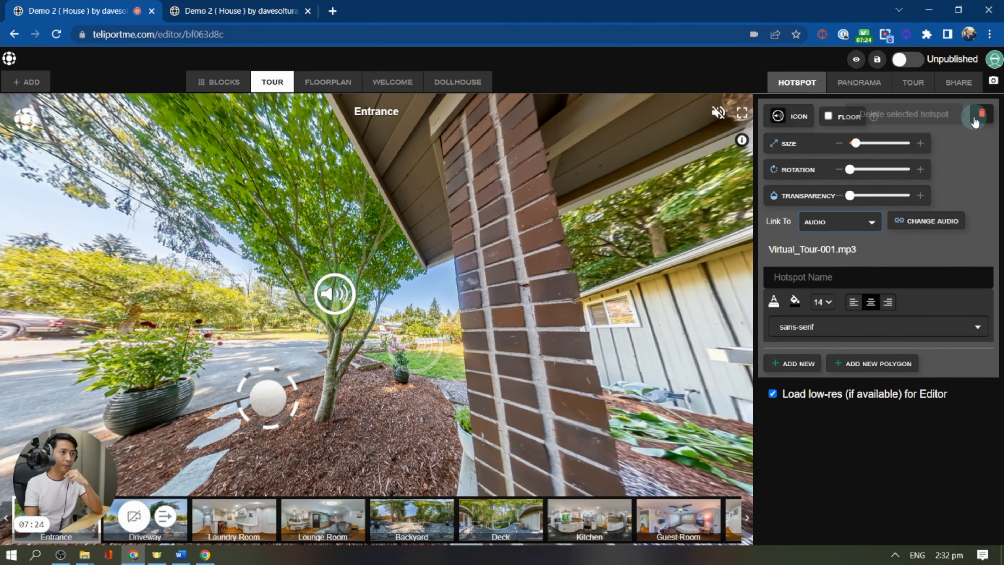
pyautogui.click(982, 114)
pyautogui.click(566, 109)
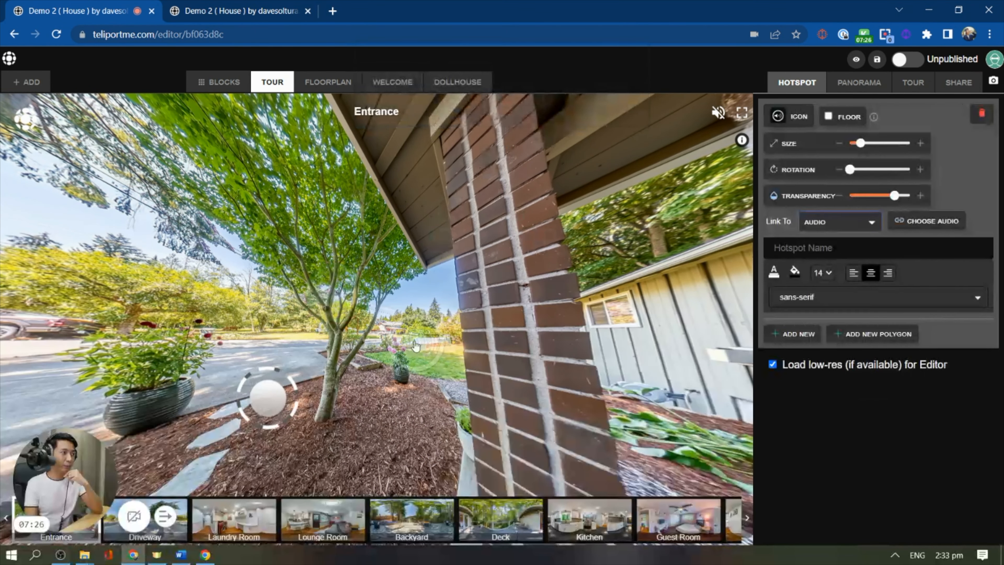
# Lower the audio hotspot's transparency so its icon shows clearly, and assign it the uploaded Virtual_Tour-001.mp3.
pyautogui.moveTo(894, 199); pyautogui.dragTo(859, 207)
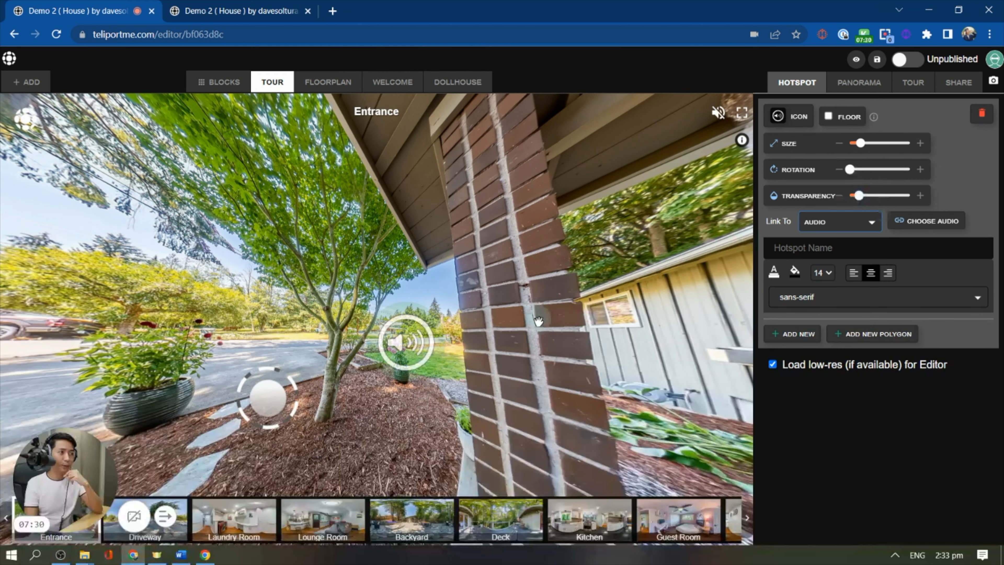
pyautogui.click(936, 221)
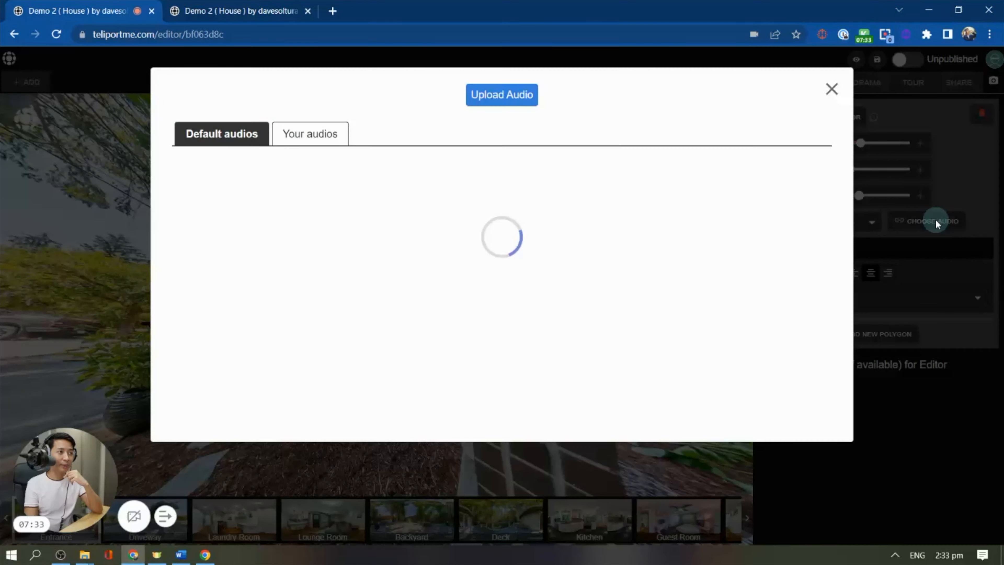
pyautogui.click(322, 135)
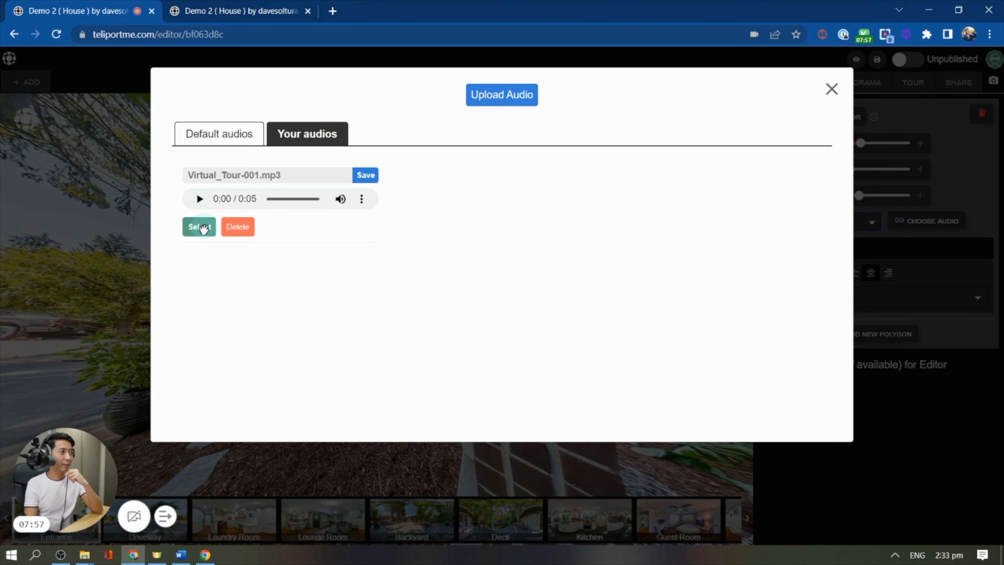
pyautogui.click(197, 228)
pyautogui.click(452, 254)
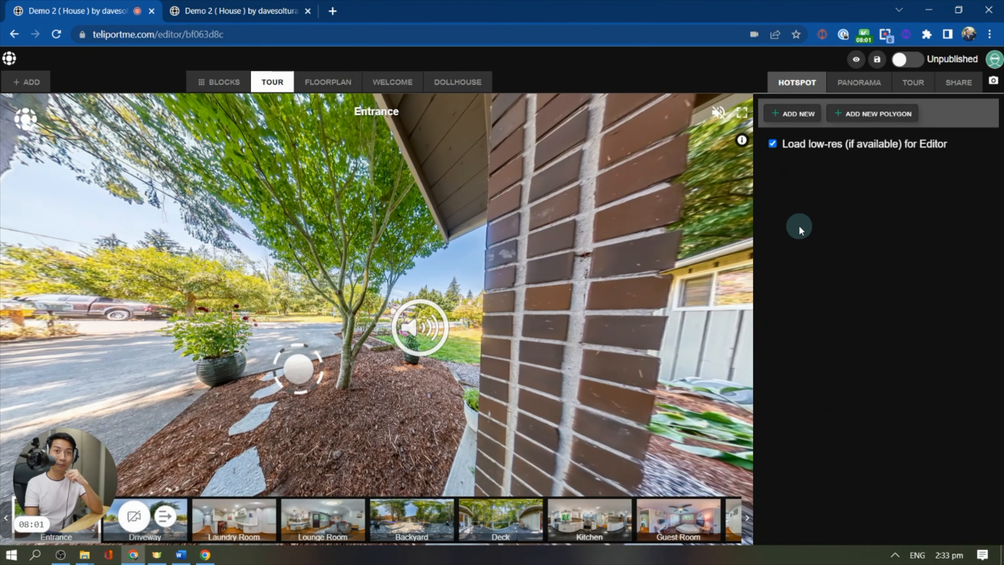
# Save the tour and test the audio hotspot beside the brick pillar in the tour preview.
pyautogui.click(876, 59)
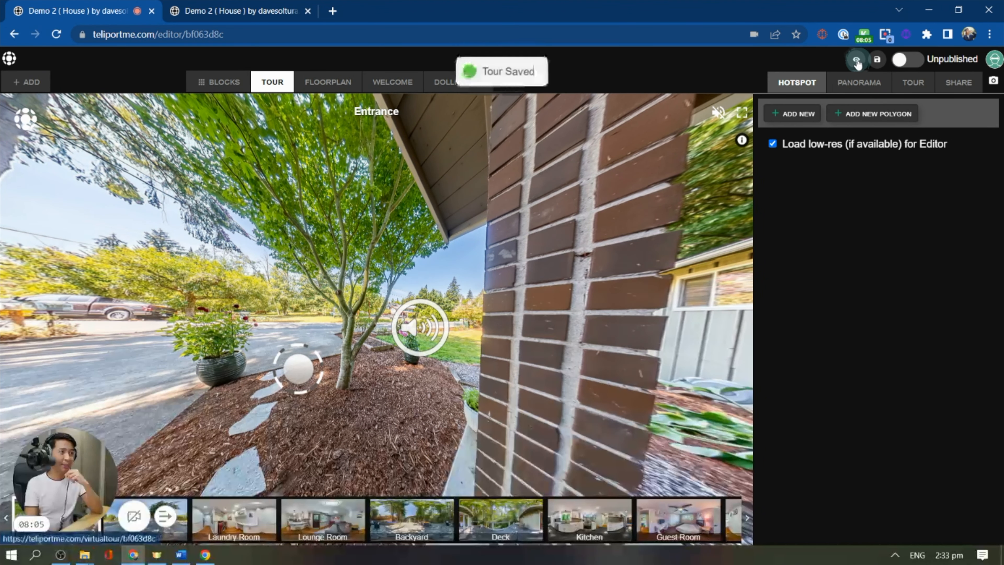
pyautogui.click(856, 62)
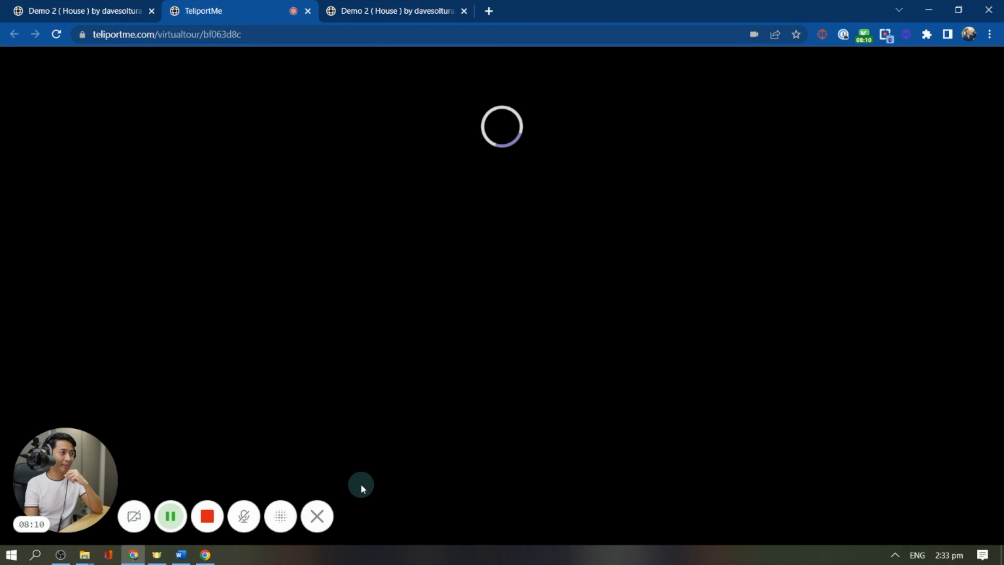
pyautogui.moveTo(318, 515)
pyautogui.click(364, 501)
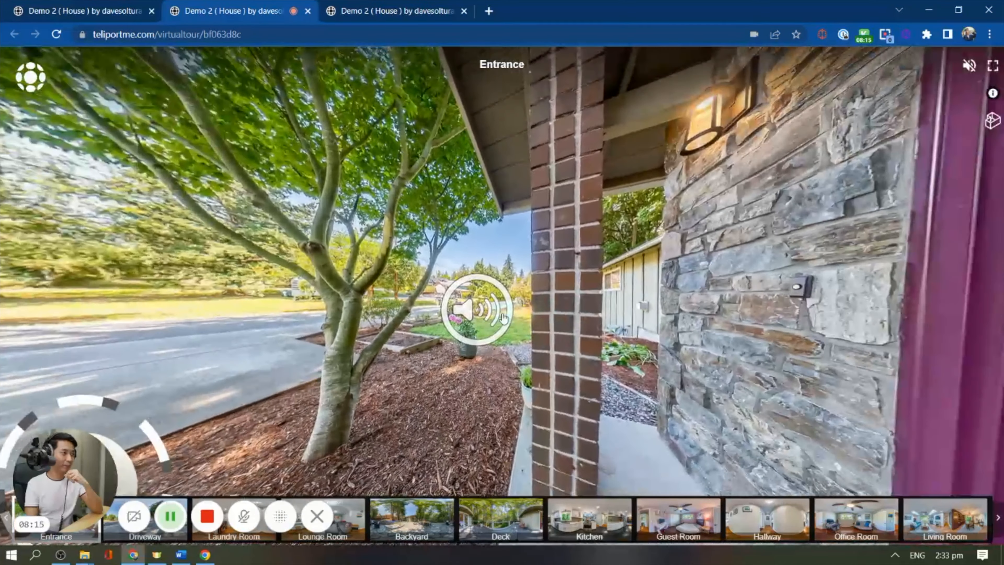
pyautogui.click(496, 317)
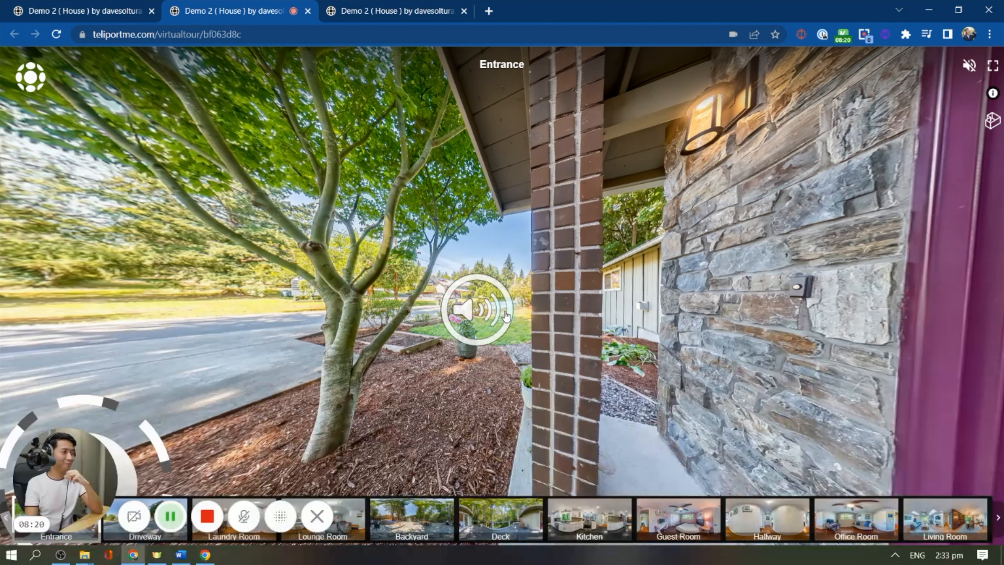
pyautogui.click(366, 515)
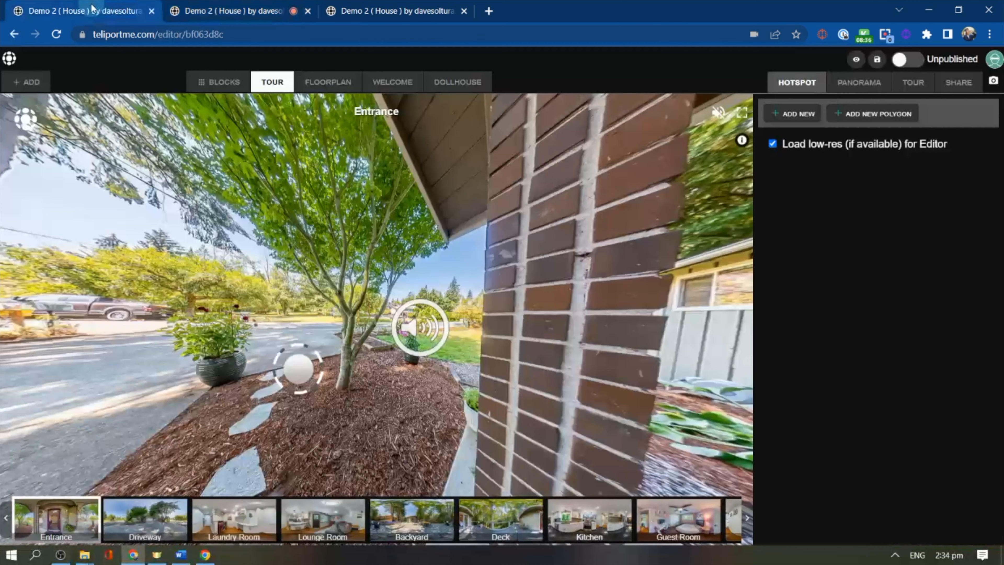
# Return to the editor and review the default audio clips offered for the audio hotspot without choosing one.
pyautogui.click(443, 323)
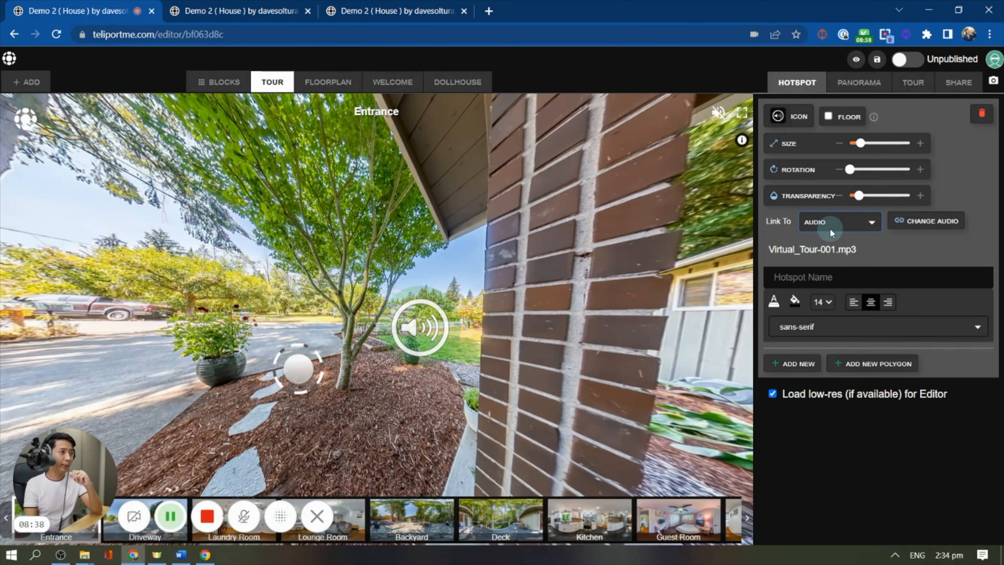
pyautogui.click(917, 221)
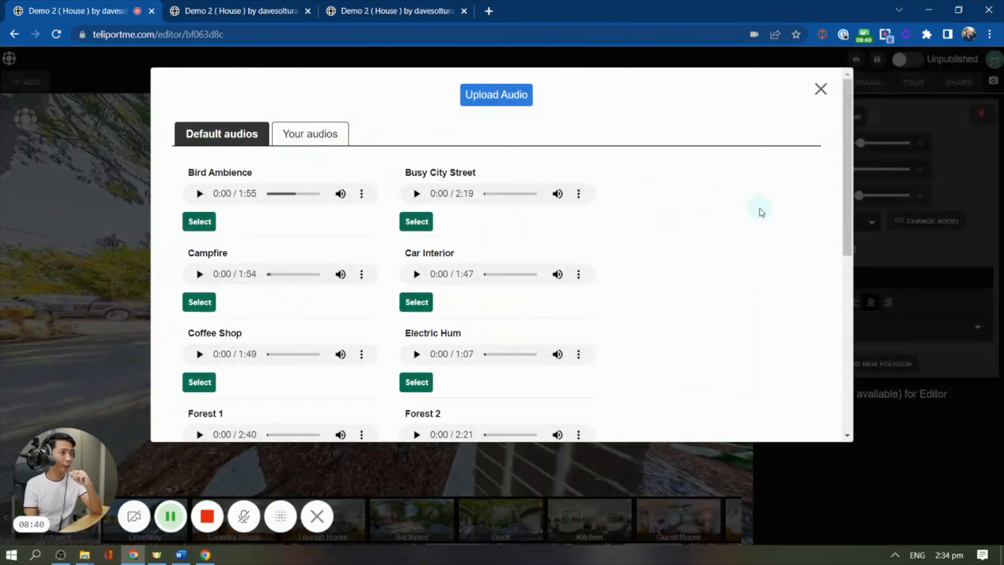
pyautogui.scroll(-7, 507, 249)
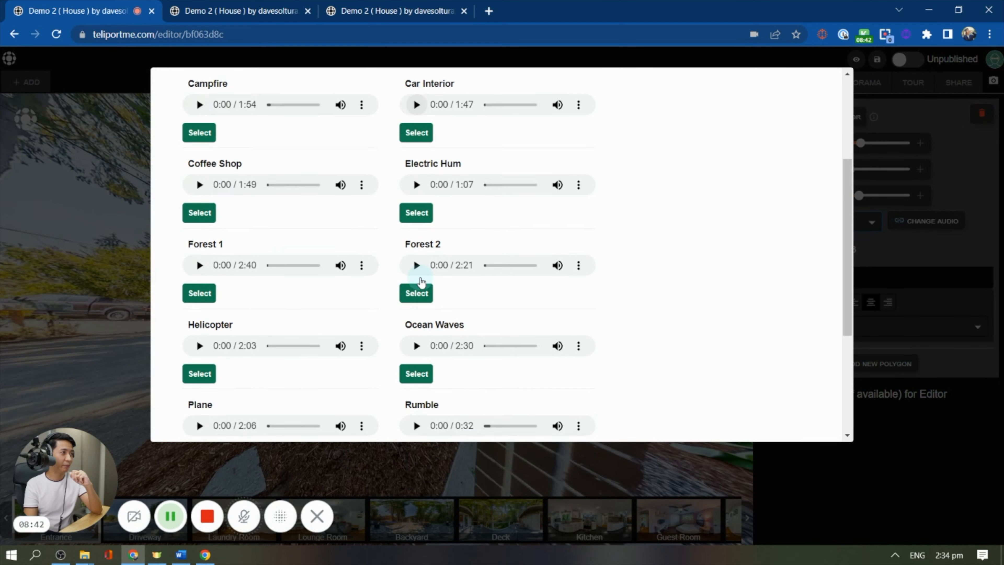
pyautogui.scroll(6, 484, 276)
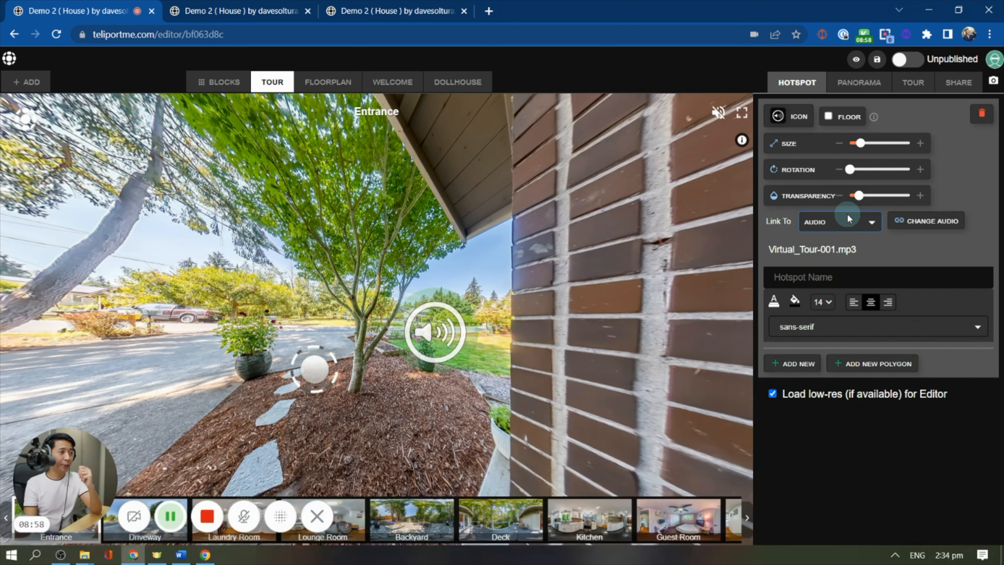
# Set the hotspot's link type to IMAGE and give it the plain white ring icon.
pyautogui.click(826, 222)
pyautogui.click(849, 262)
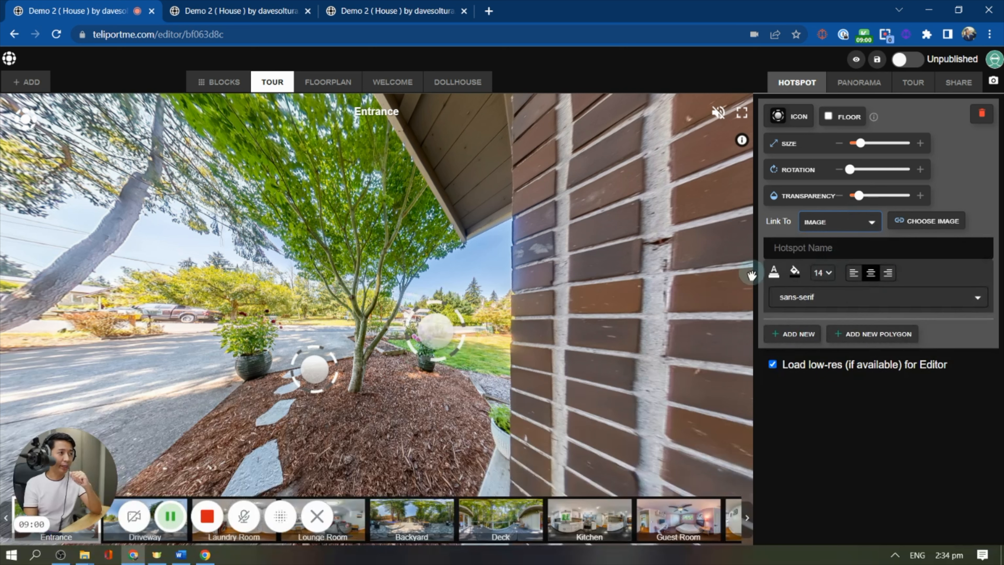
pyautogui.click(789, 116)
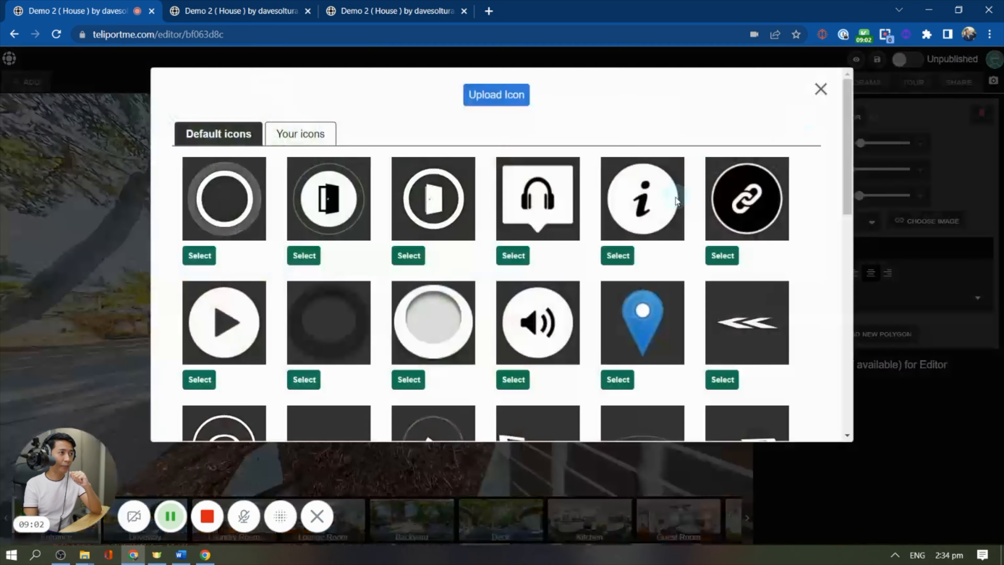
pyautogui.click(199, 255)
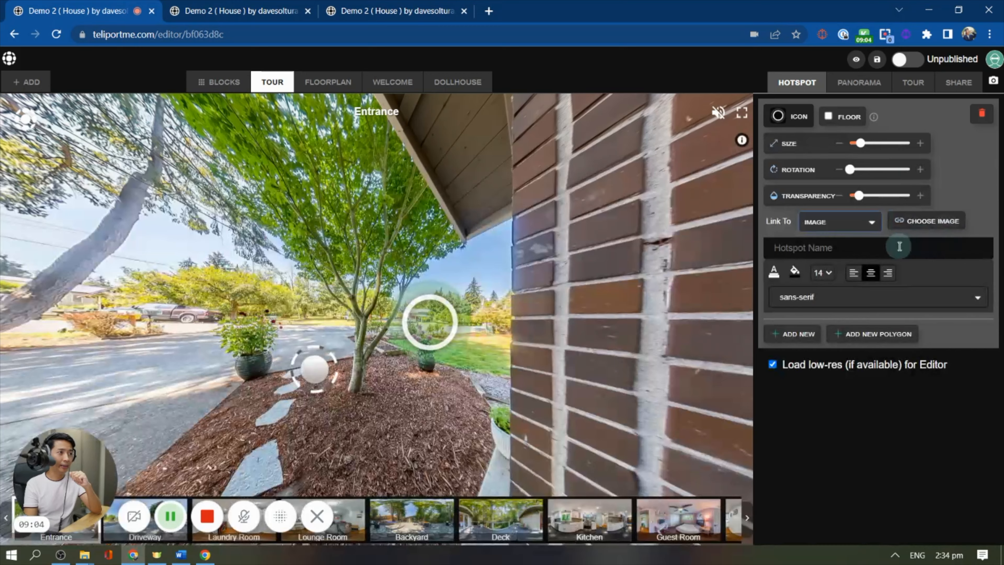
# Link the hotspot to the uploaded Jacket_Transparent image, and save and preview the tour.
pyautogui.click(940, 221)
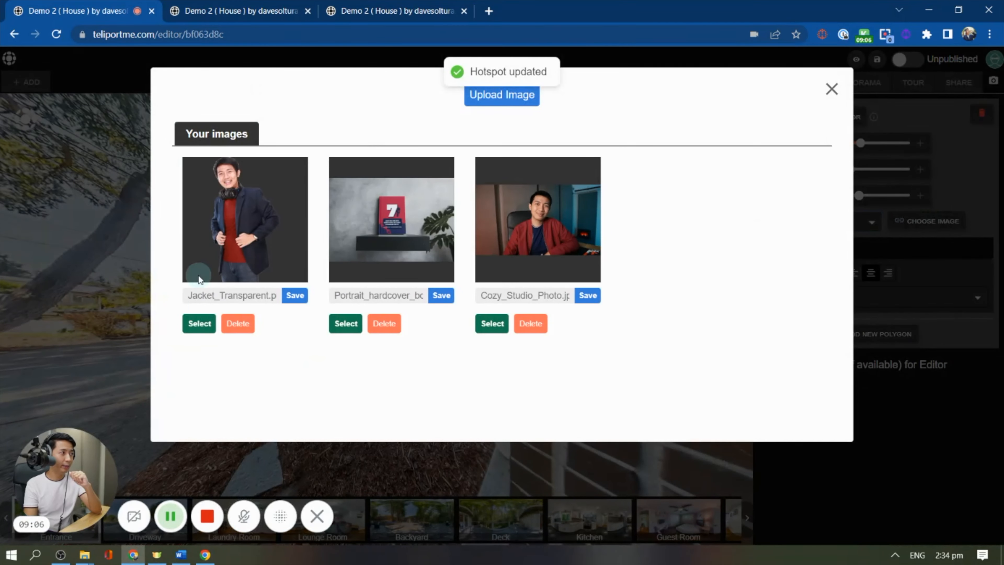
pyautogui.click(198, 323)
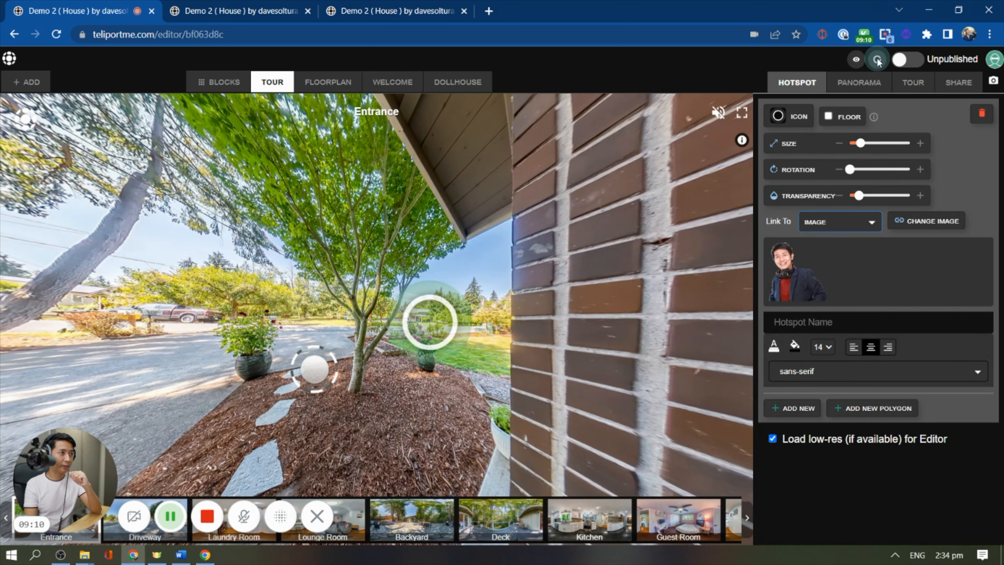
pyautogui.click(857, 61)
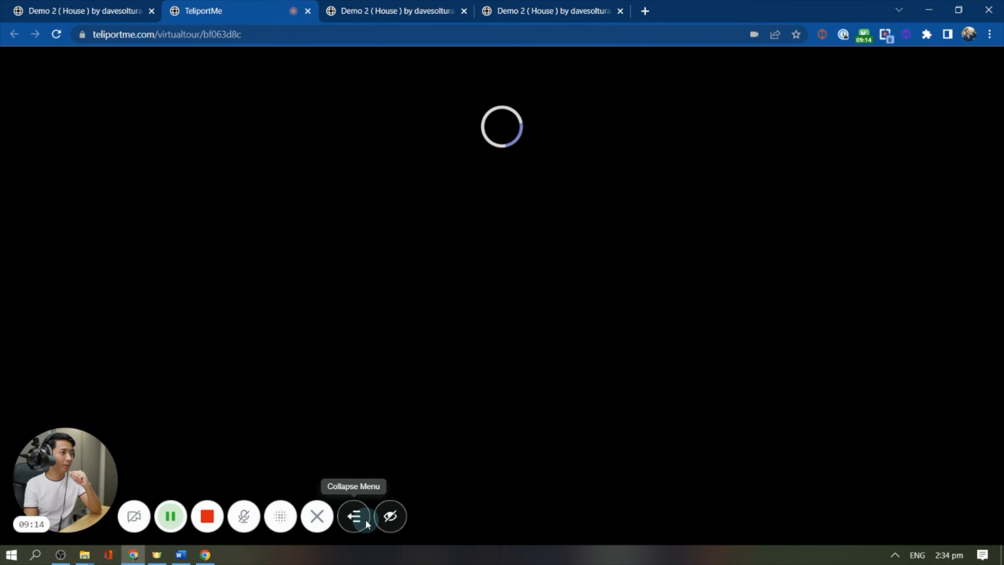
pyautogui.click(366, 519)
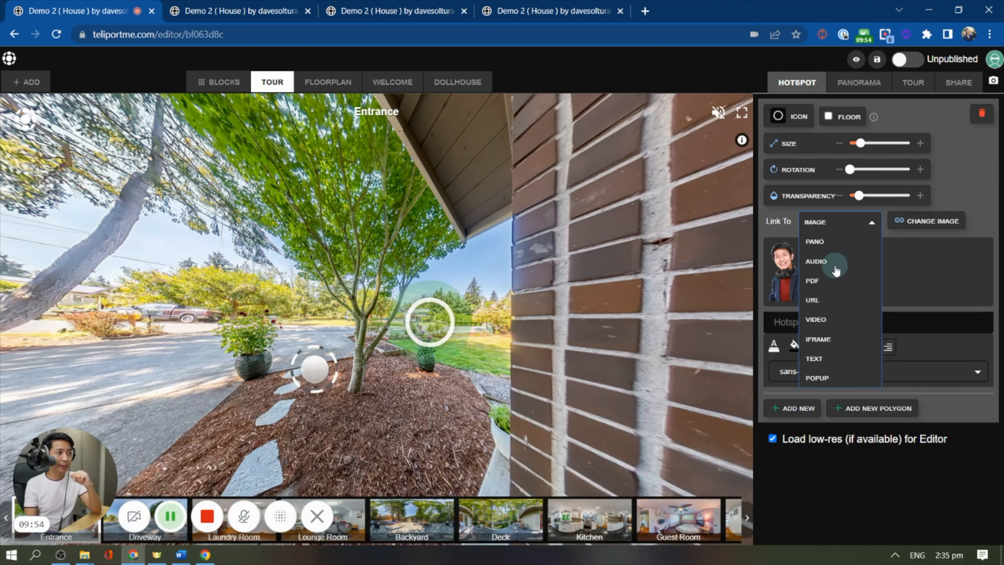
# Set the hotspot's link type to PDF with the web address ending in Actors-Struggle-with-and-How-to-Overcome-Them.pdf, and save the tour.
pyautogui.click(823, 281)
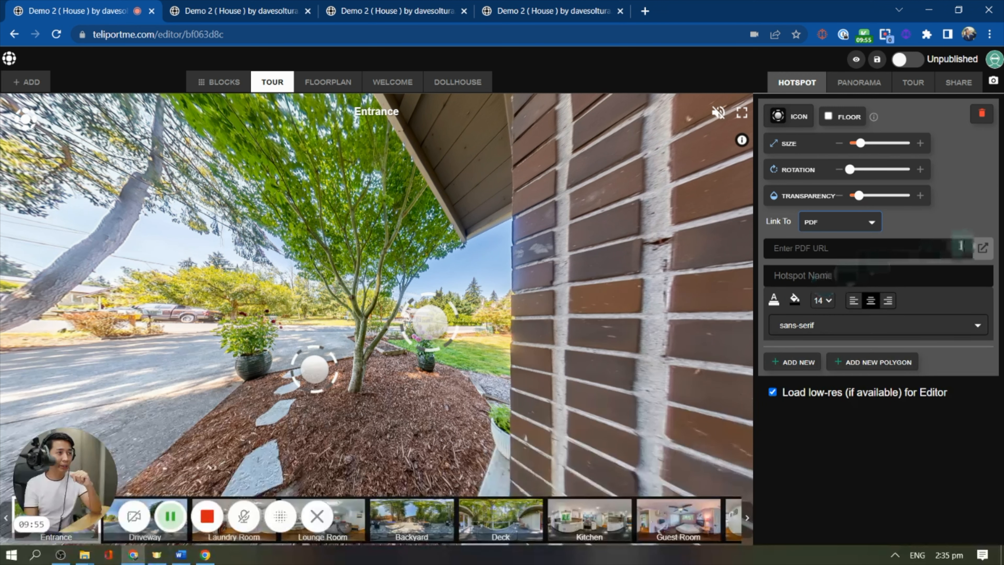
pyautogui.hotkey('alt', 'Tab')
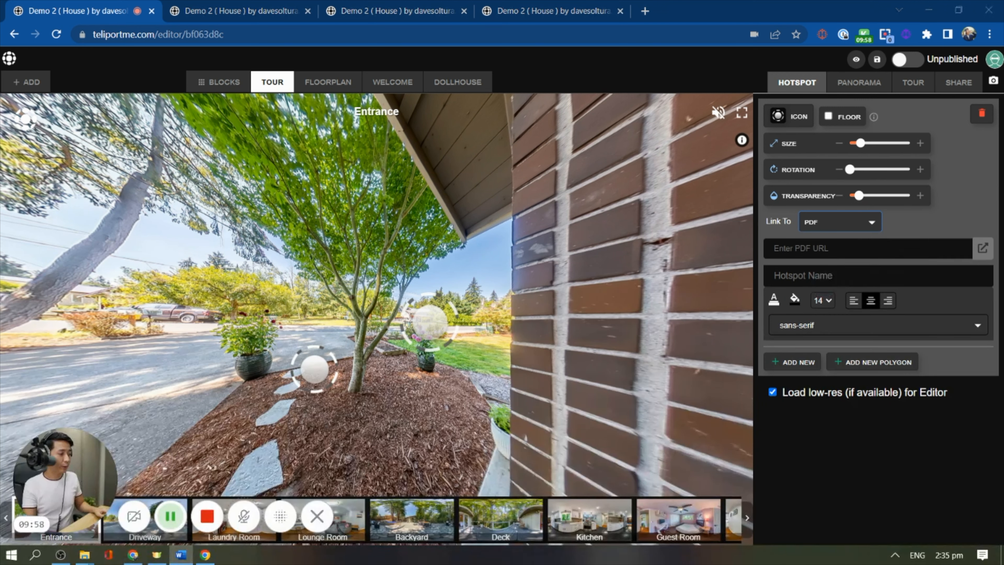
pyautogui.click(824, 247)
pyautogui.write('Actors-Struggle-with-and-How-to-Overcome-Them.pdf')
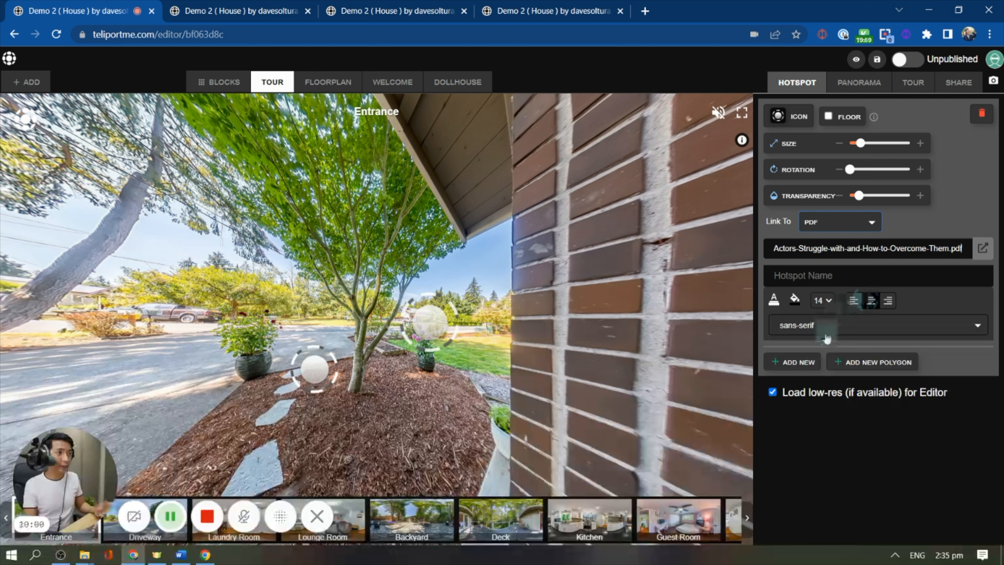
pyautogui.click(877, 59)
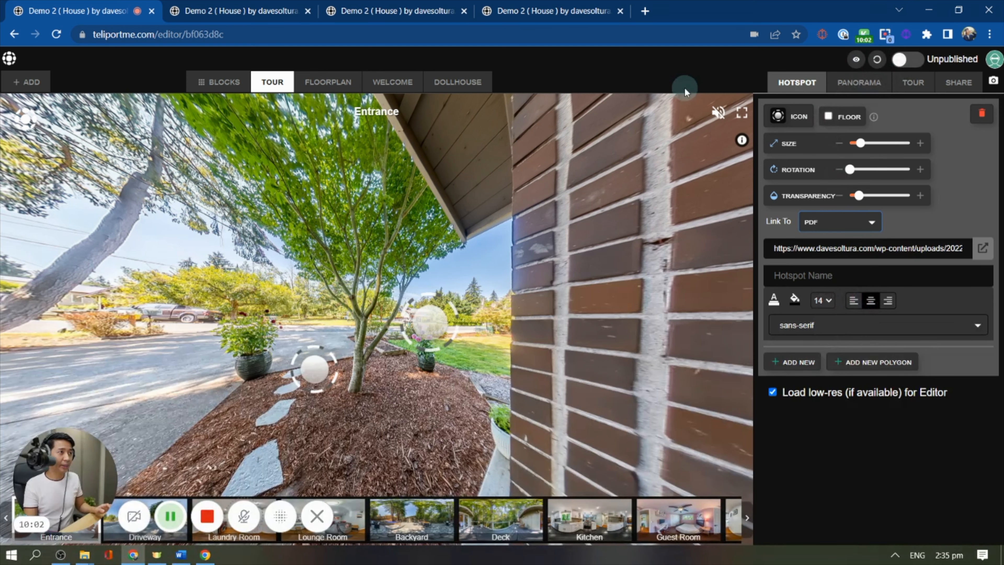
# Preview the tour, open the PDF hotspot near the brick pillar, look through the document's pages and close it.
pyautogui.click(856, 59)
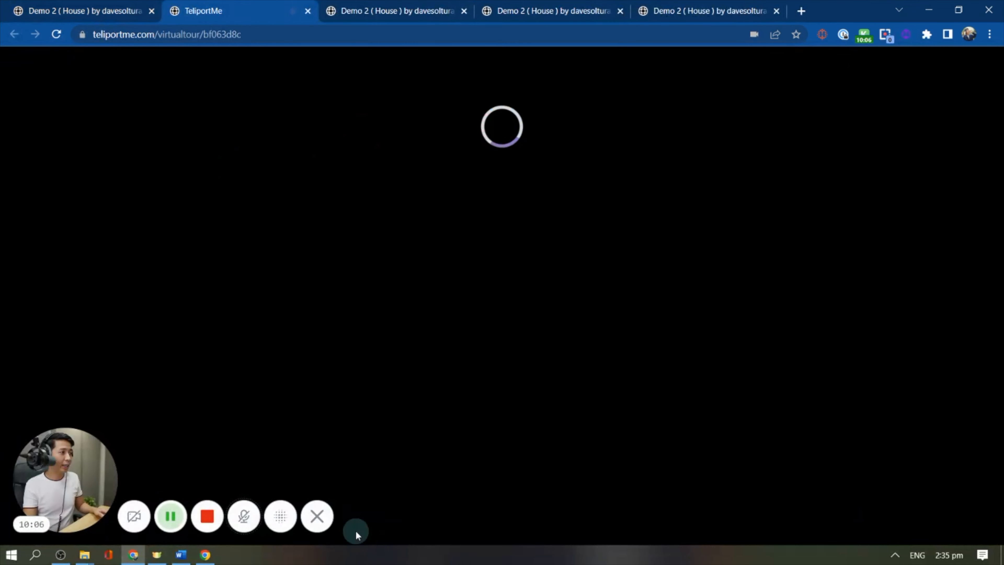
pyautogui.click(352, 515)
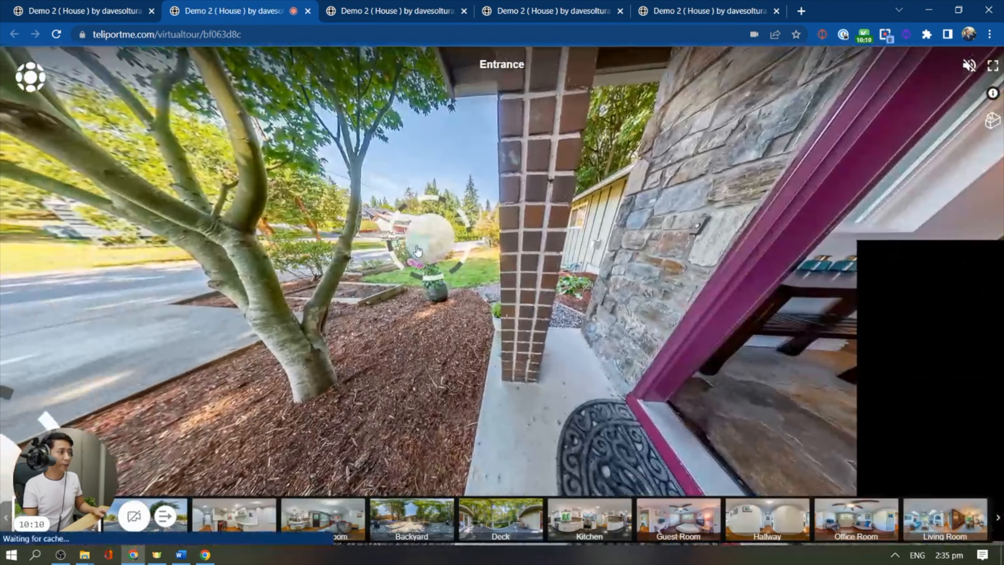
pyautogui.click(427, 243)
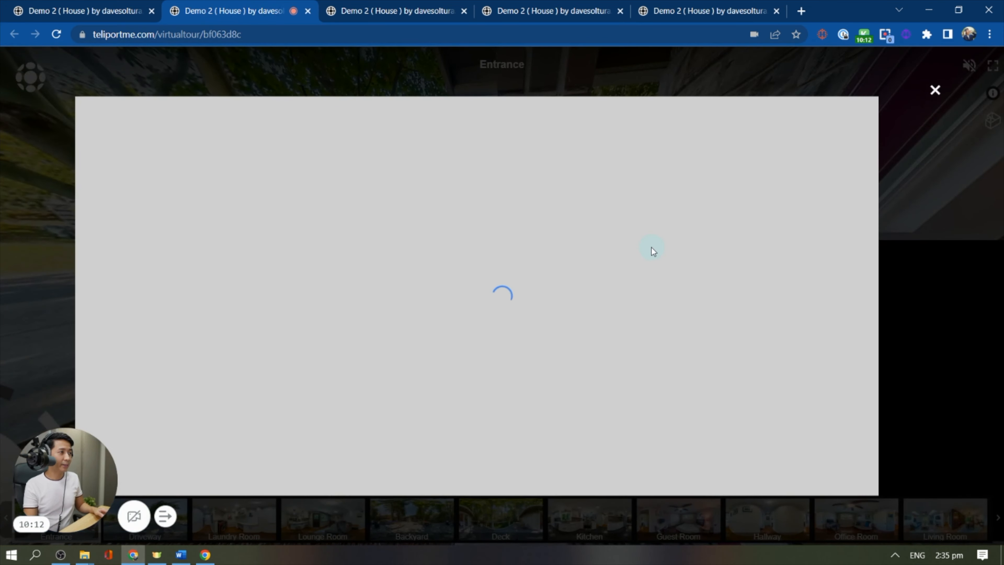
pyautogui.scroll(-20, 818, 264)
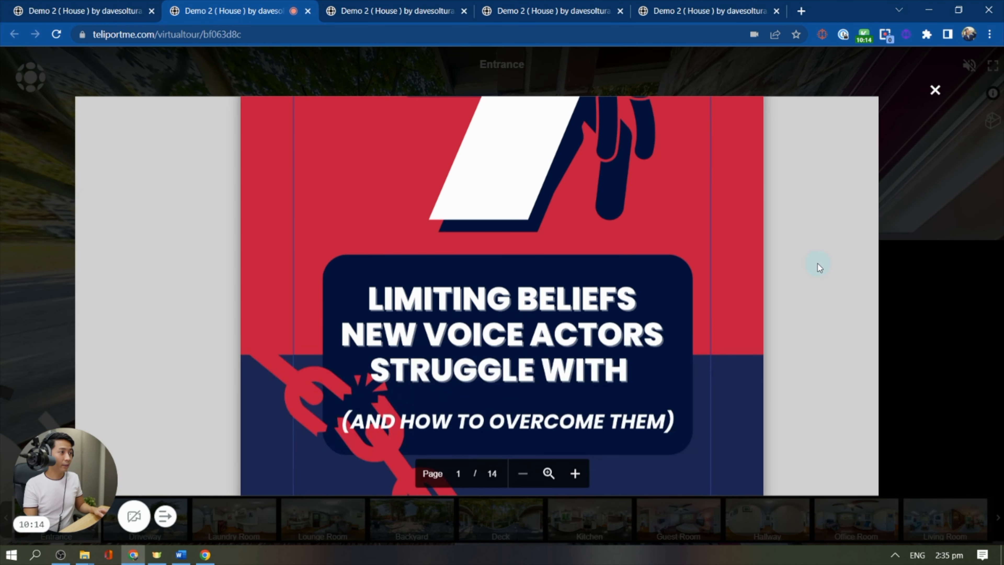
pyautogui.scroll(-20, 817, 261)
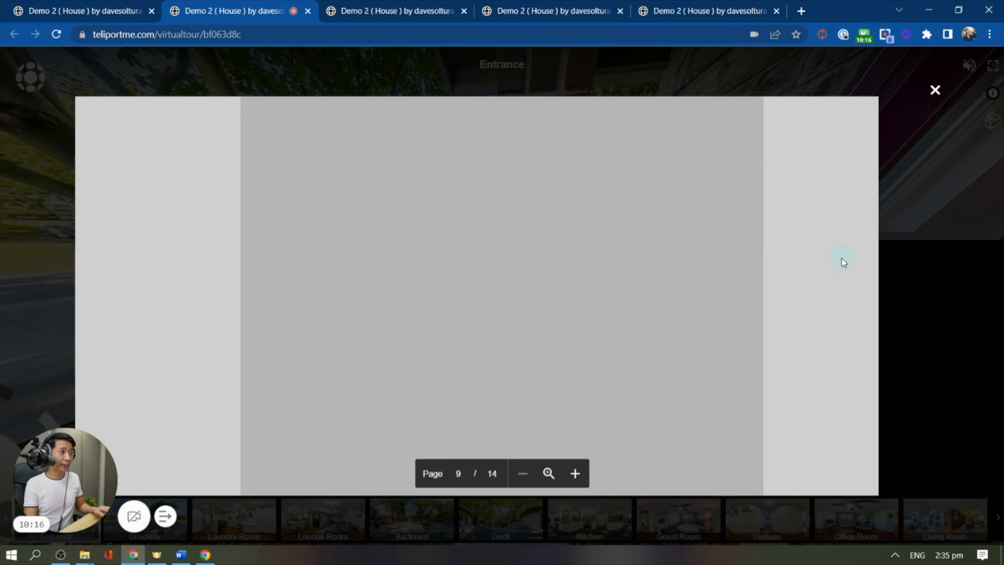
pyautogui.scroll(20, 819, 256)
pyautogui.scroll(6, 846, 245)
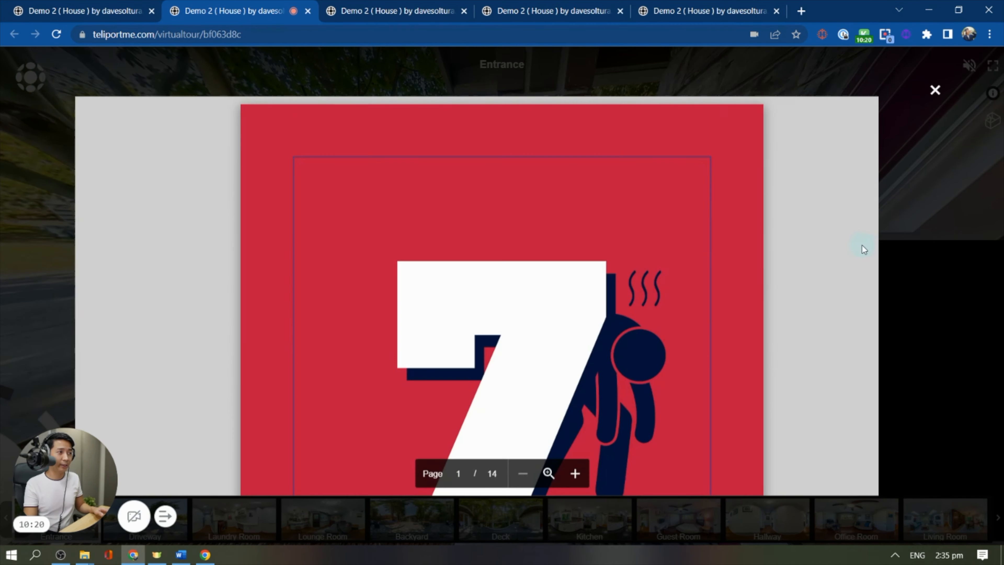
pyautogui.click(935, 91)
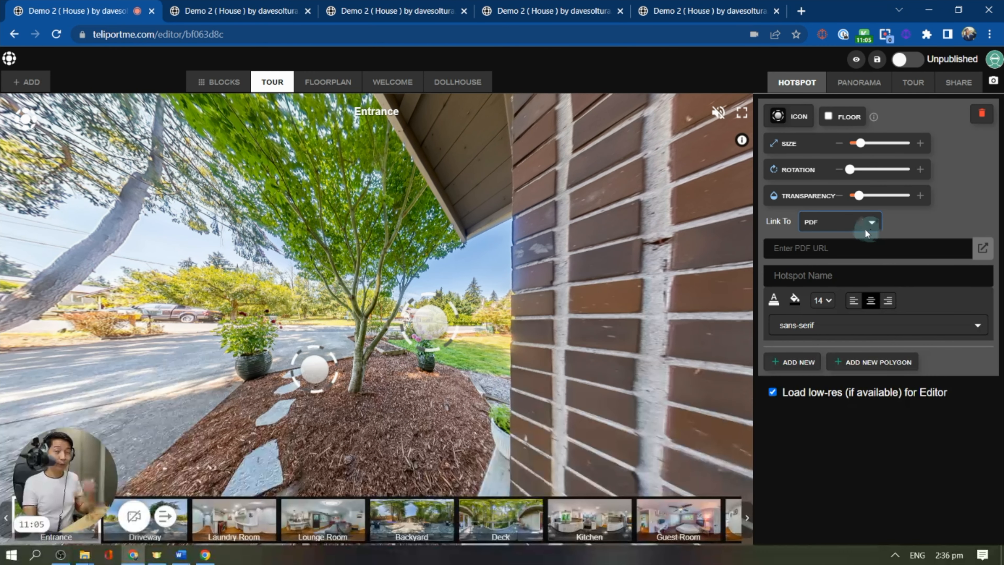
pyautogui.click(857, 229)
pyautogui.click(821, 276)
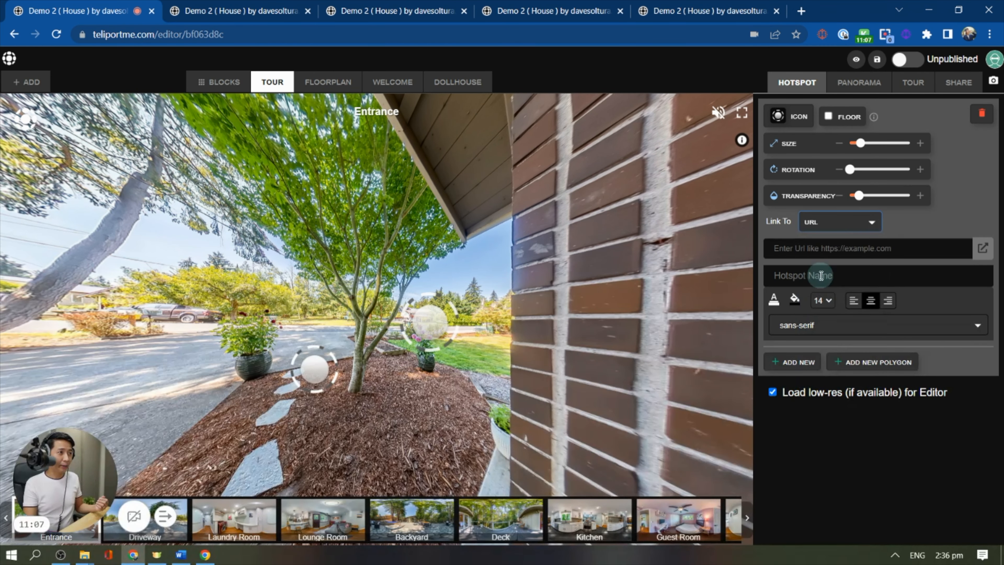
pyautogui.write('https')
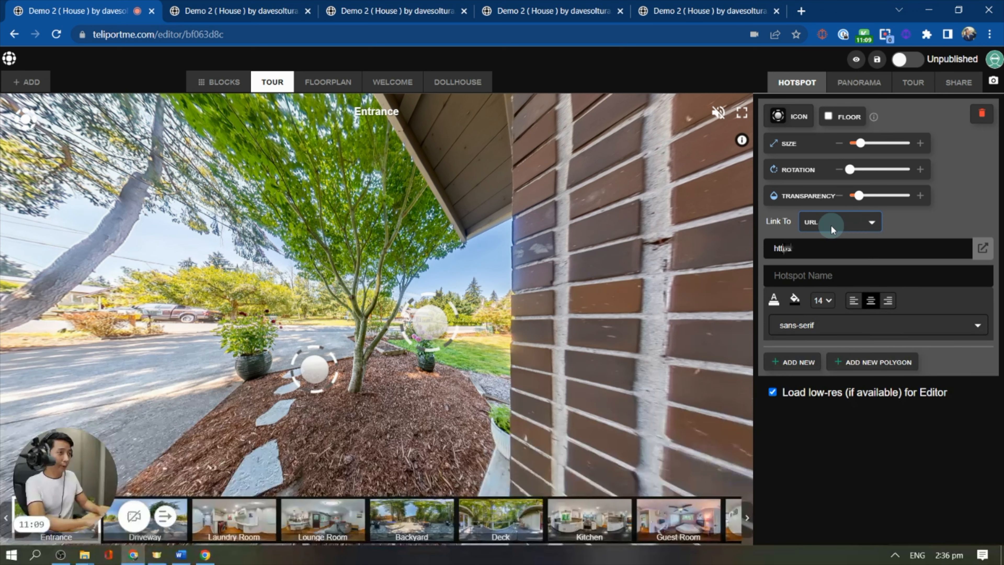
pyautogui.write('://teliportme.com')
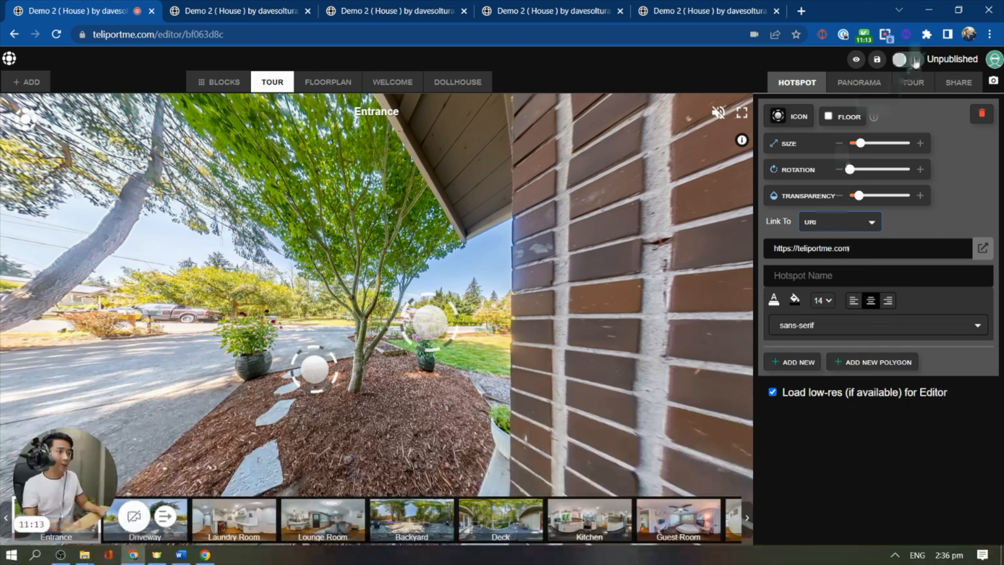
pyautogui.click(877, 61)
pyautogui.click(856, 60)
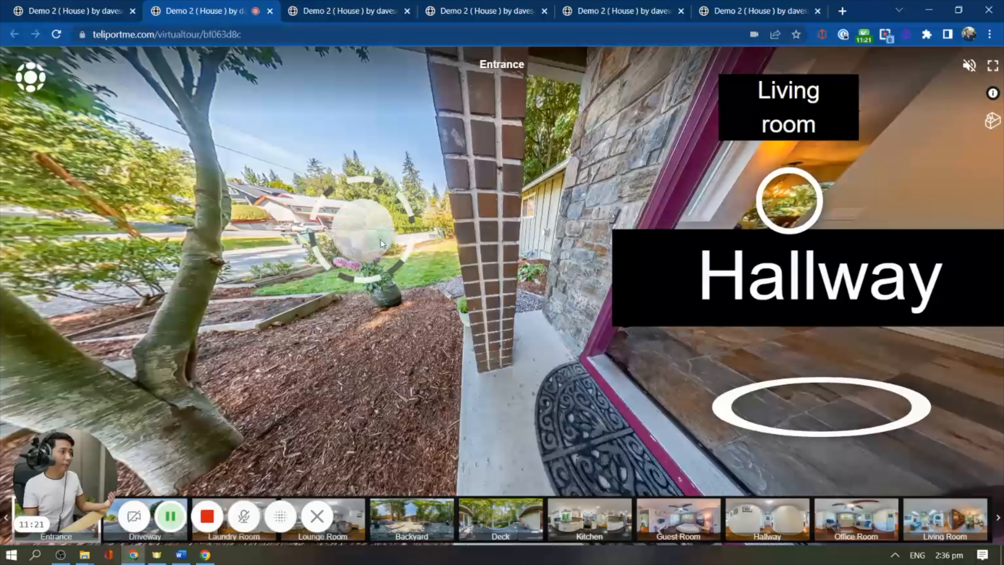
# Set the link type of the hotspot on the mulch bed in the Entrance scene to Video.
pyautogui.click(649, 221)
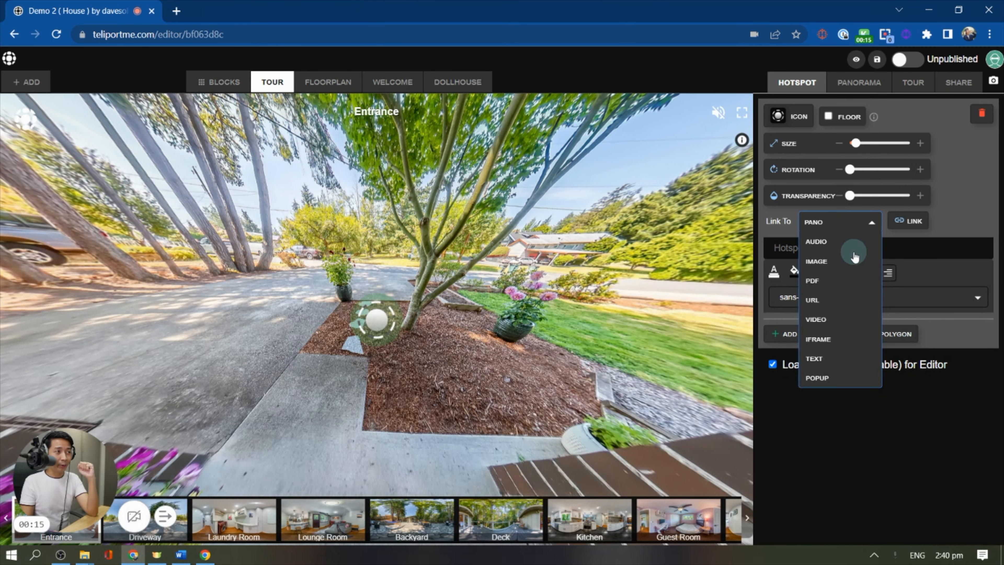
pyautogui.click(827, 321)
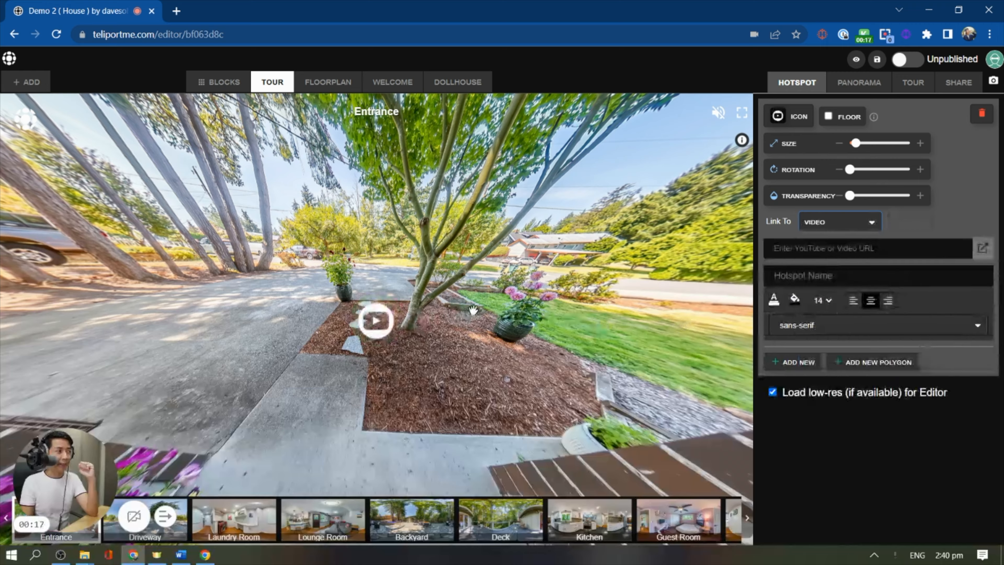
pyautogui.moveTo(471, 308); pyautogui.dragTo(513, 314)
pyautogui.click(406, 325)
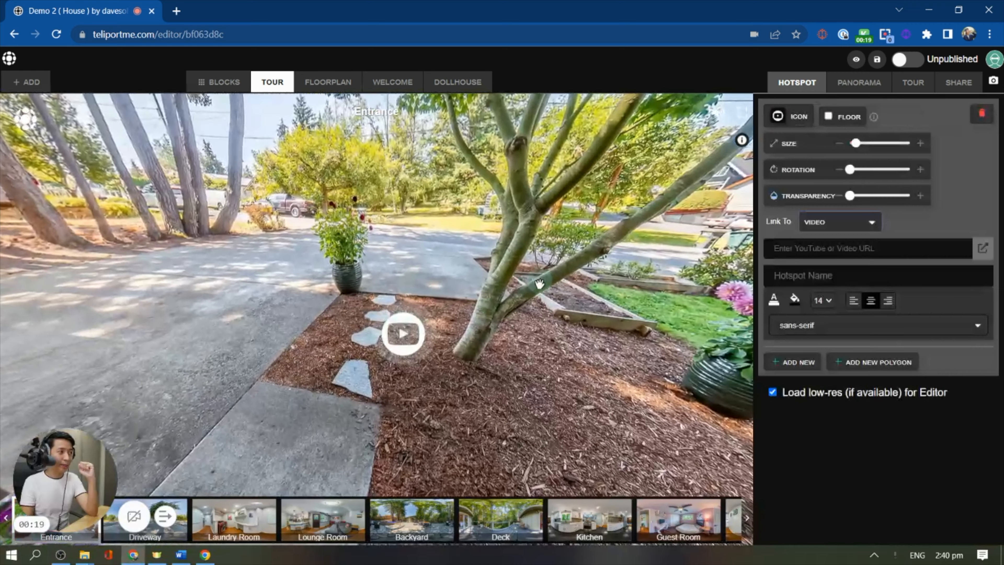
# Convert the video hotspot to floor type and place it on the nearest stepping stone in the mulch bed.
pyautogui.click(829, 116)
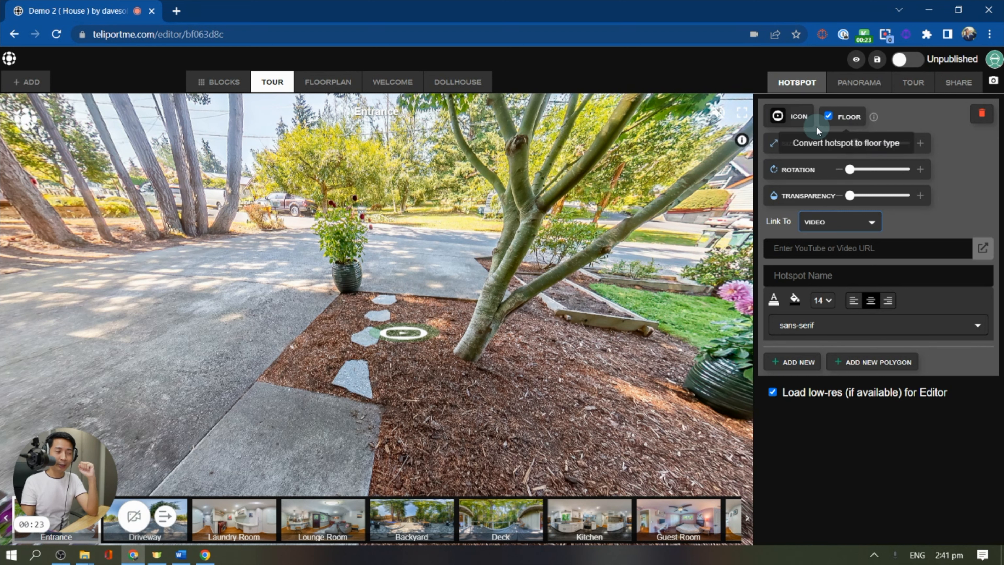
pyautogui.moveTo(404, 331); pyautogui.dragTo(240, 345)
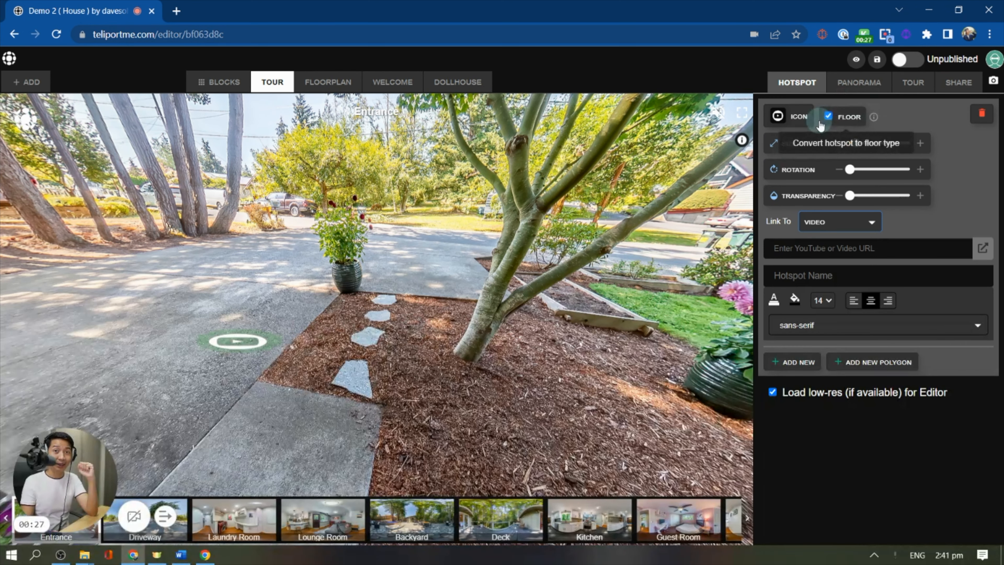
pyautogui.moveTo(237, 341); pyautogui.dragTo(359, 381)
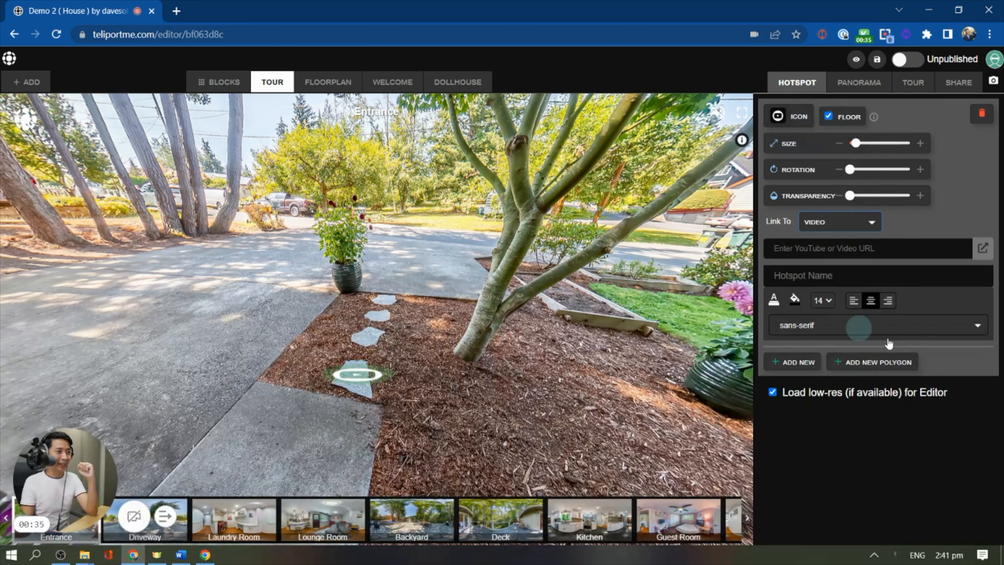
# Add new floor-type hotspots on the three remaining stepping stones in the mulch bed.
pyautogui.click(793, 362)
pyautogui.click(829, 118)
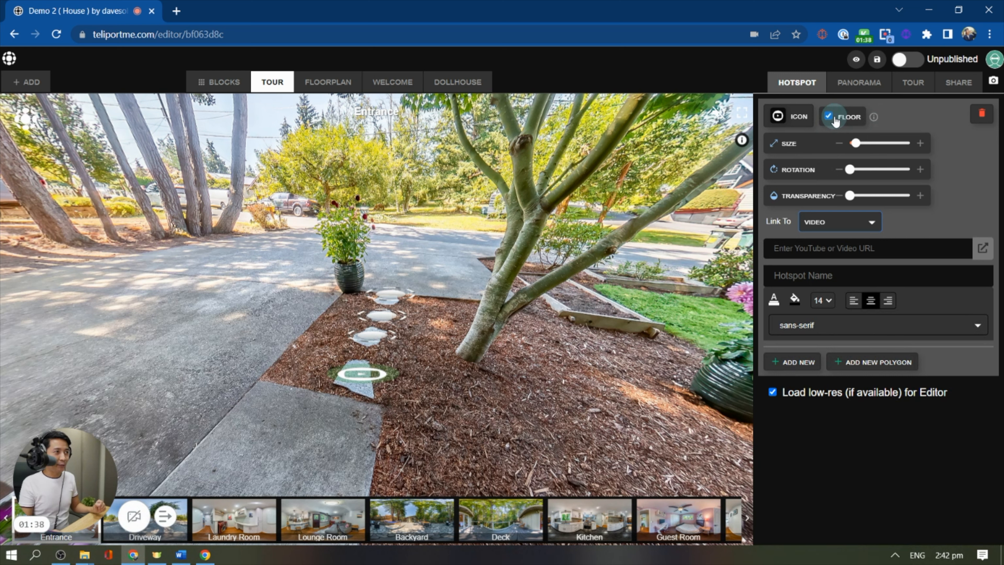
pyautogui.click(829, 116)
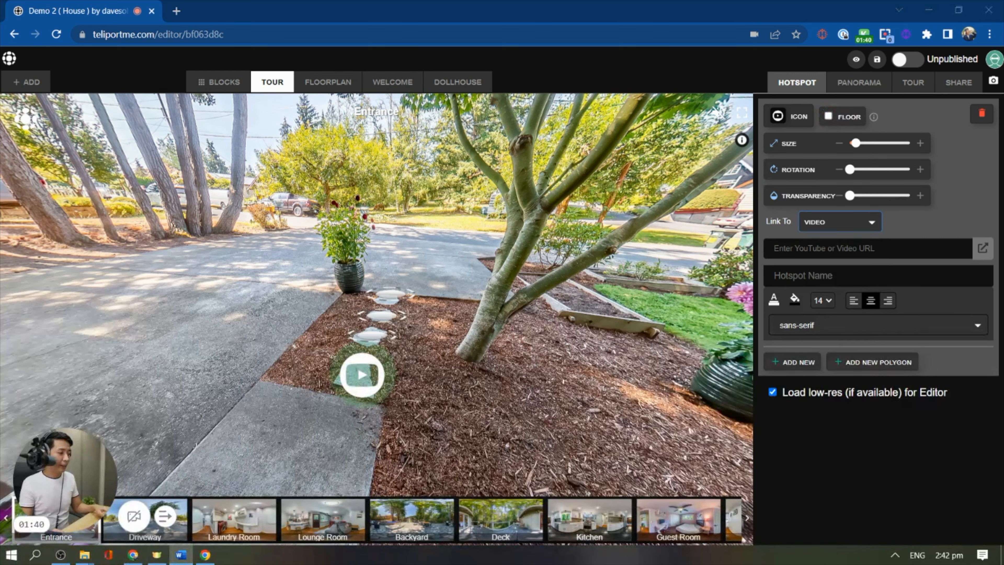
pyautogui.click(830, 249)
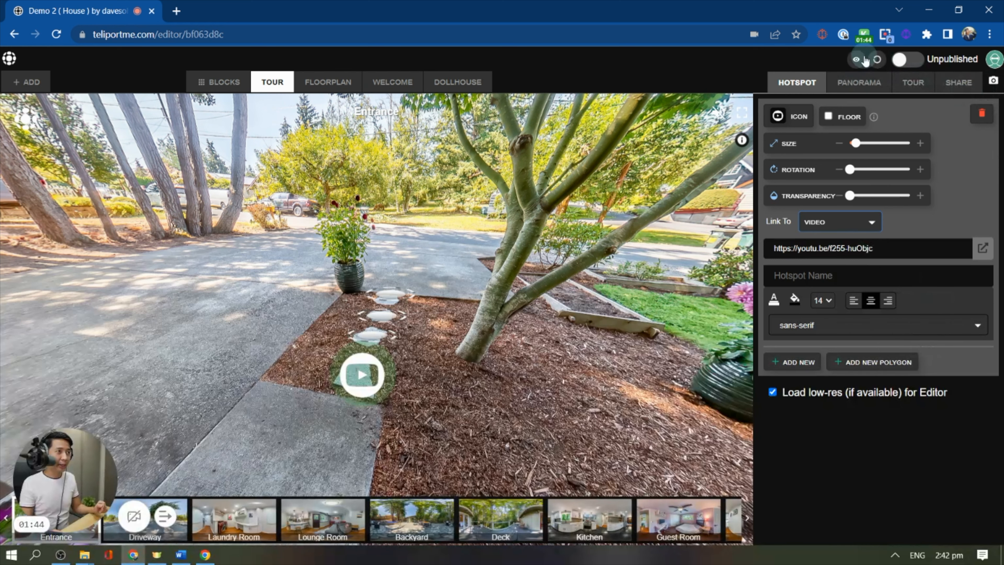
pyautogui.click(856, 59)
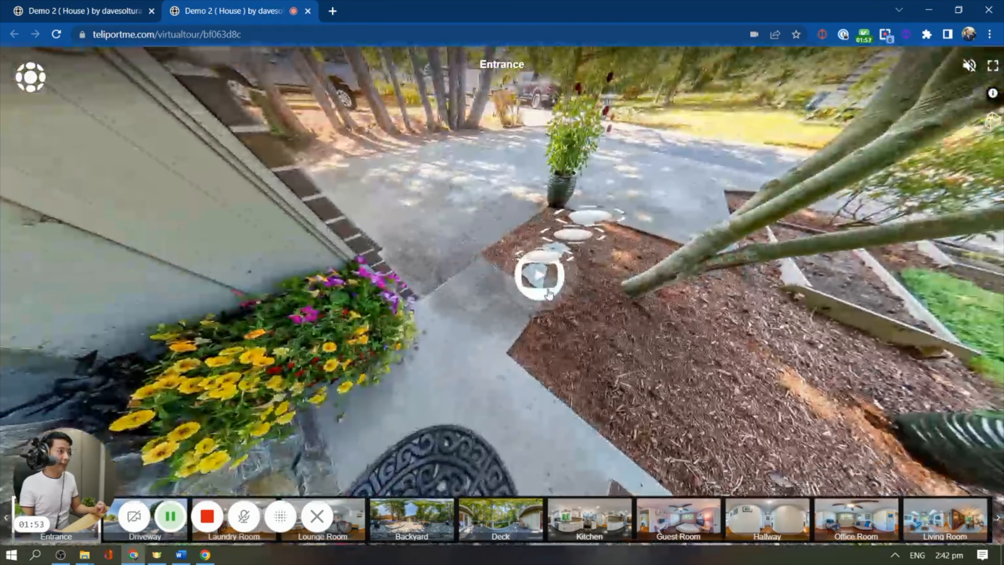
# Open the video hotspot in the preview, play and pause its video, view it full screen and close it.
pyautogui.click(558, 282)
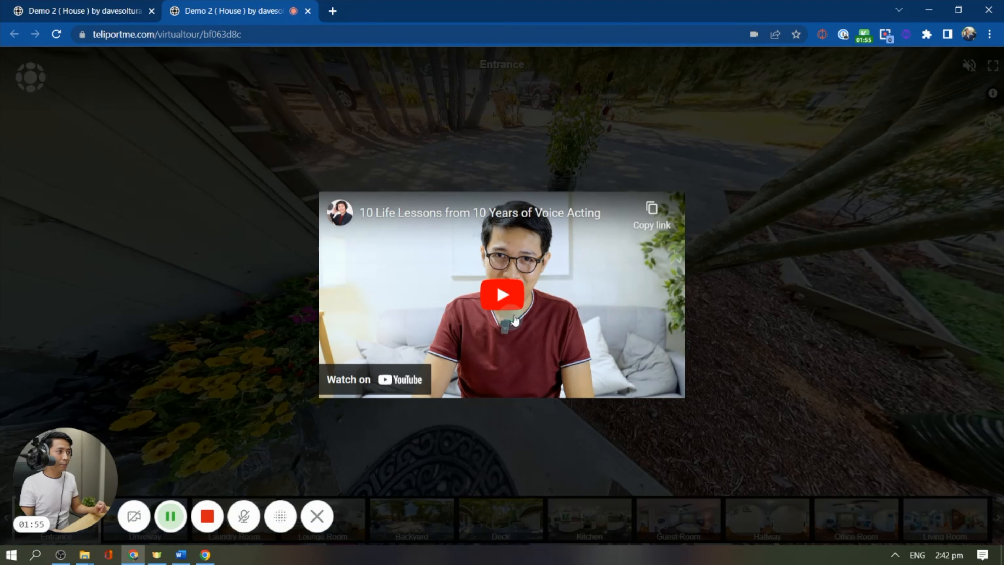
pyautogui.click(502, 301)
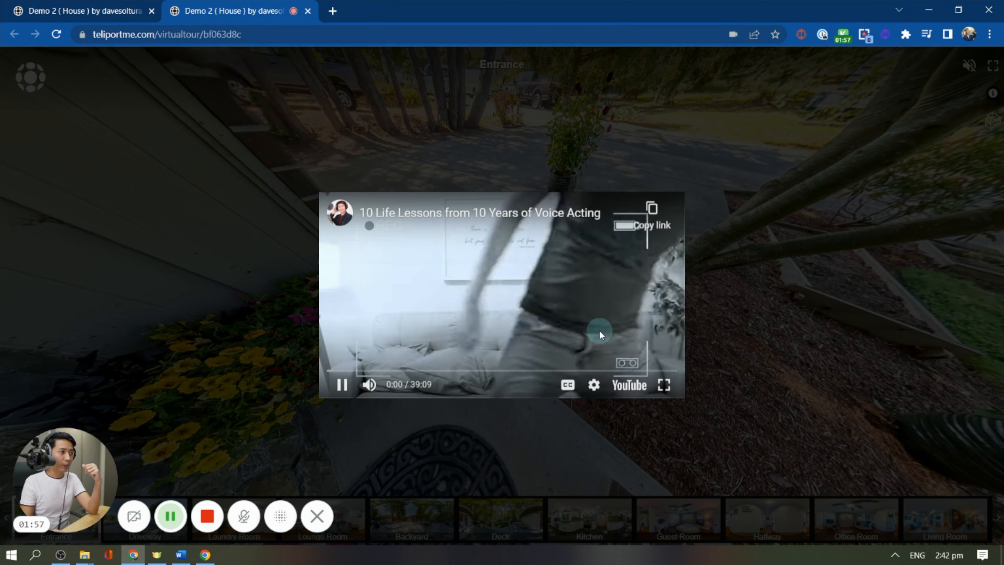
pyautogui.click(341, 384)
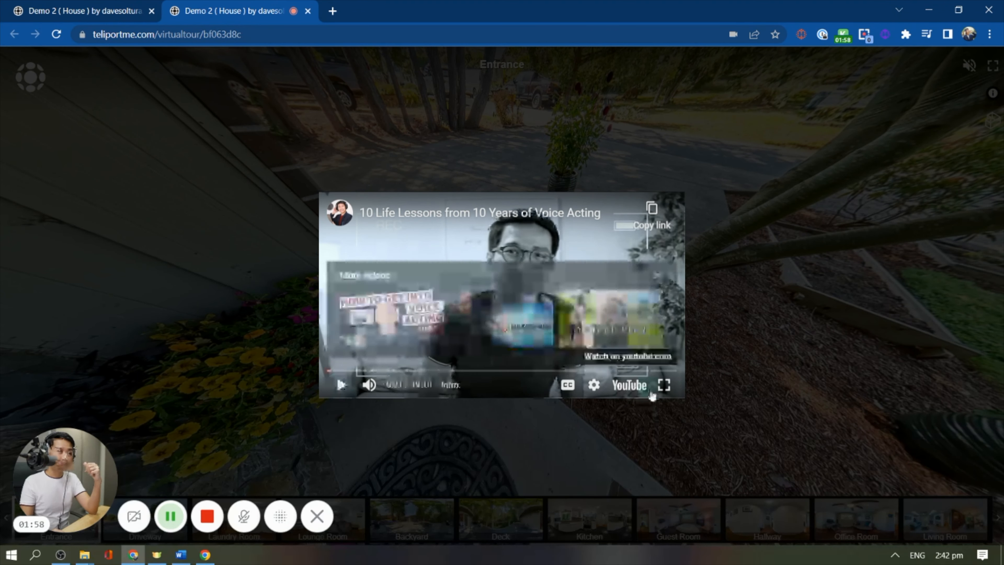
pyautogui.click(664, 384)
pyautogui.click(961, 343)
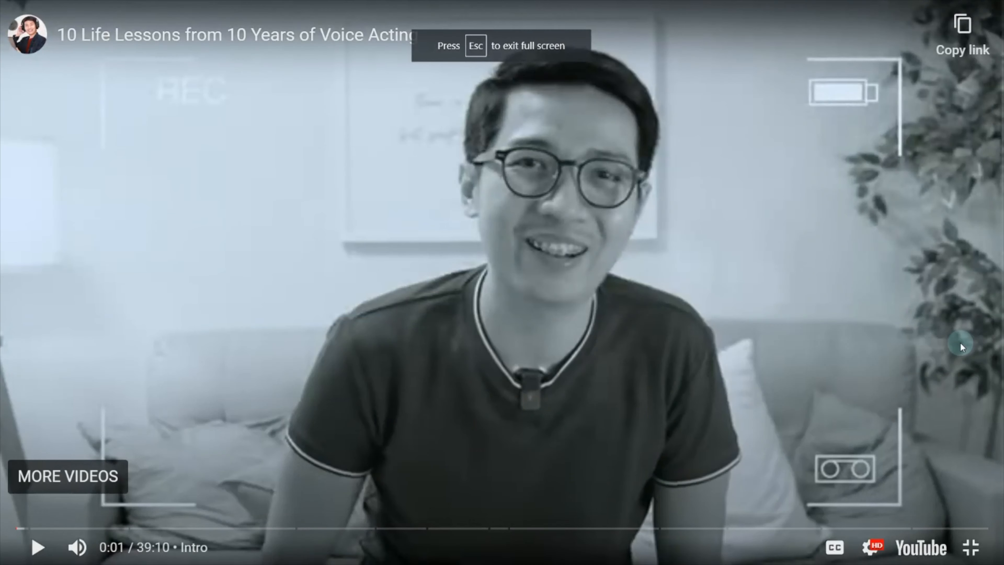
pyautogui.press('Escape')
pyautogui.click(732, 267)
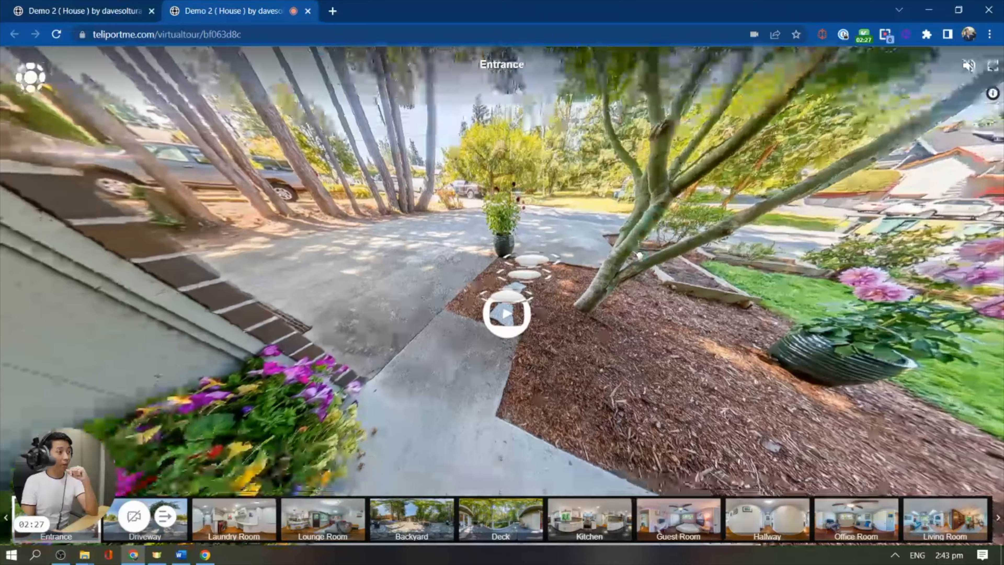
pyautogui.moveTo(639, 256); pyautogui.dragTo(650, 252)
pyautogui.moveTo(697, 293); pyautogui.dragTo(655, 307)
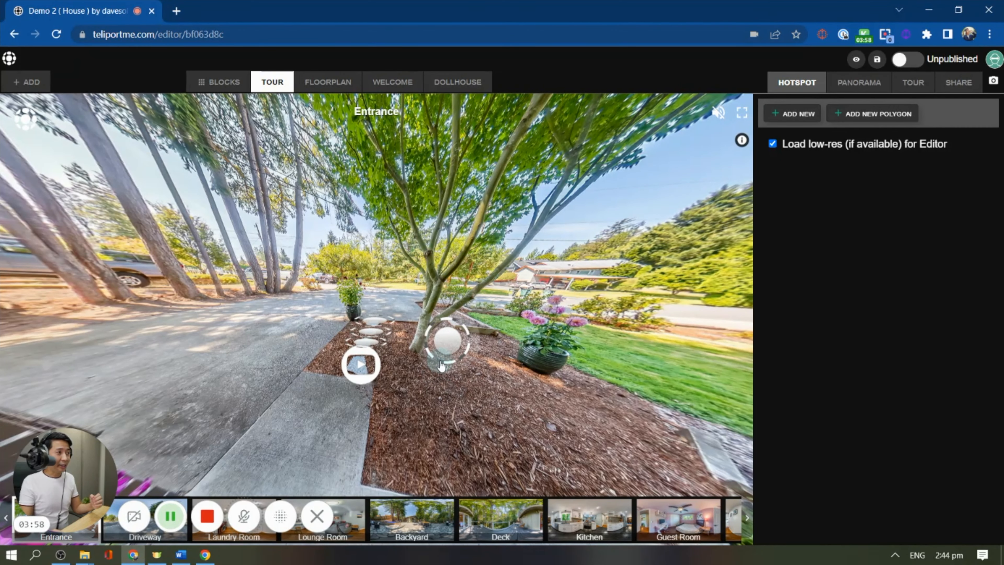
pyautogui.click(447, 342)
pyautogui.click(828, 224)
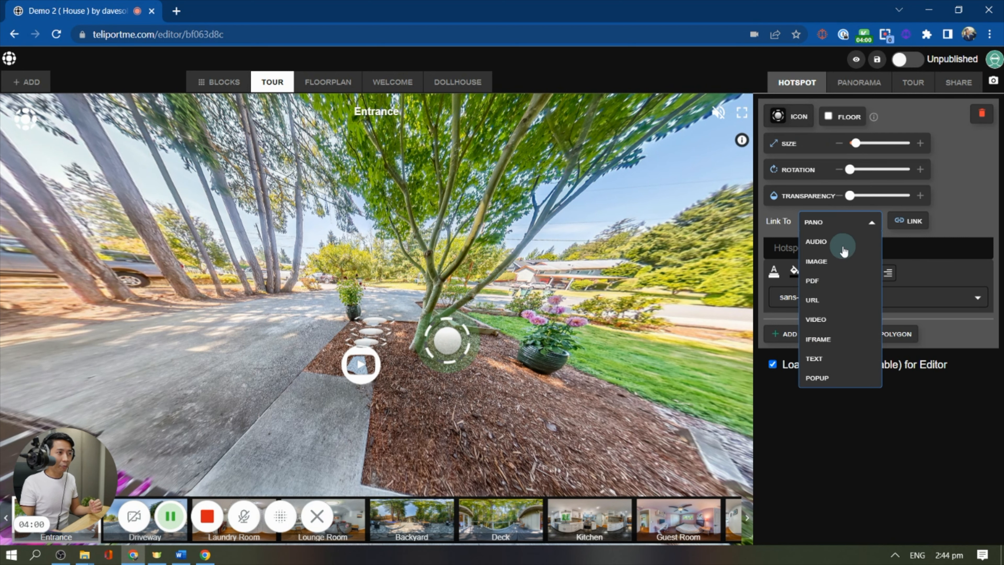
pyautogui.click(830, 339)
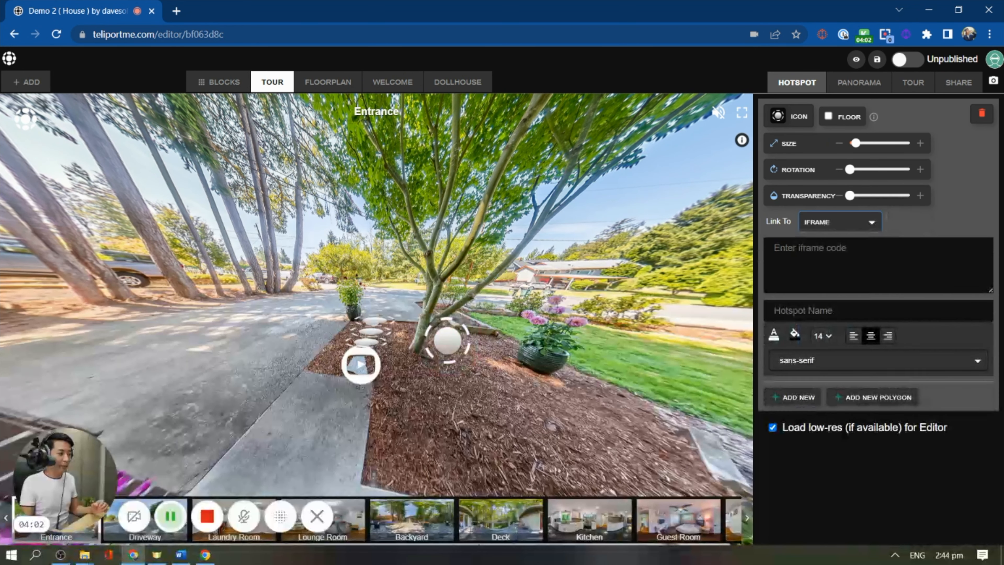
pyautogui.write('<iframe src="https://booking.voiceactorsathome.ph/booking-embedded" style="border: none; width: 100%; max-width:1200px; min-height: 655px; margin: 0 auto; display: block;"></iframe>')
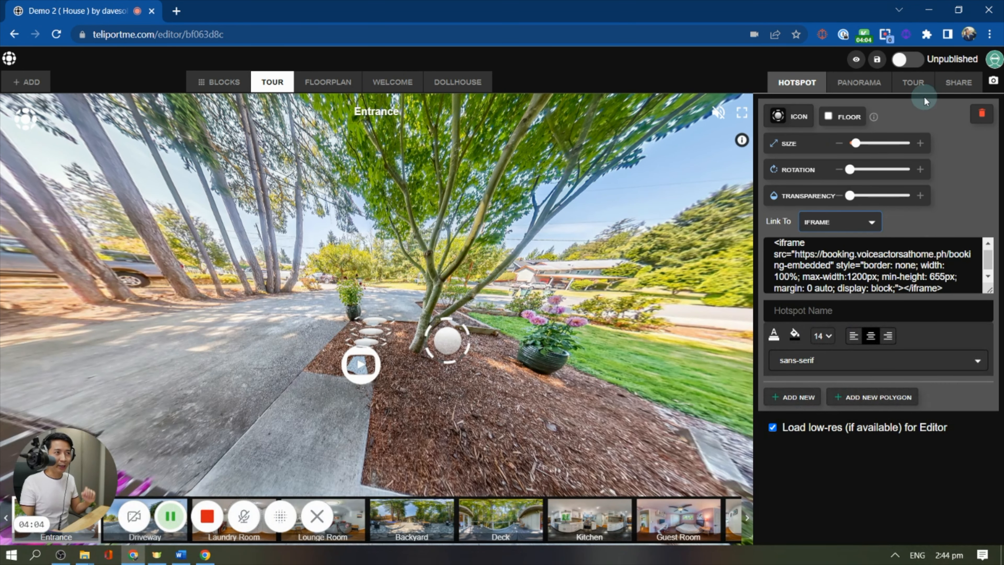
pyautogui.click(879, 59)
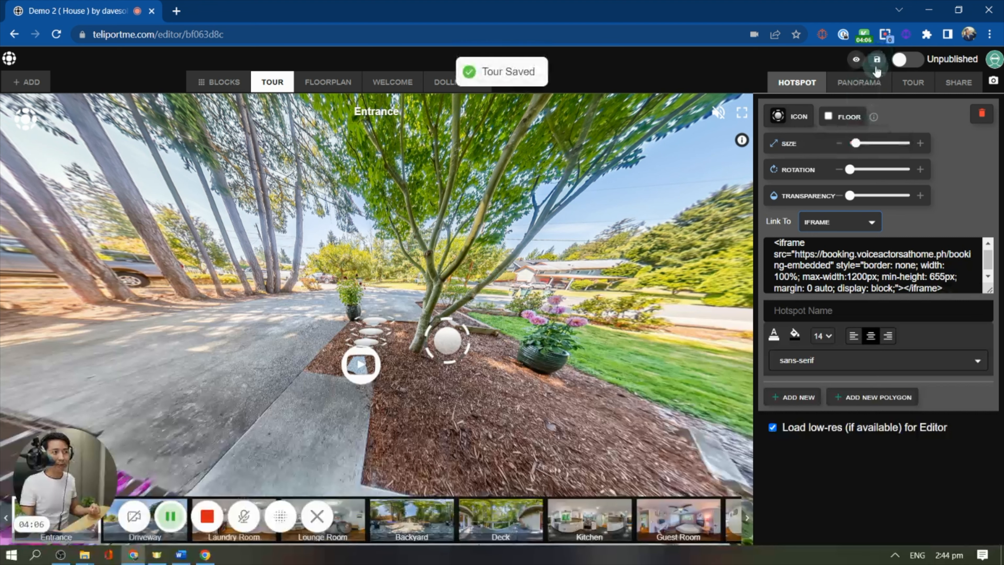
pyautogui.click(857, 59)
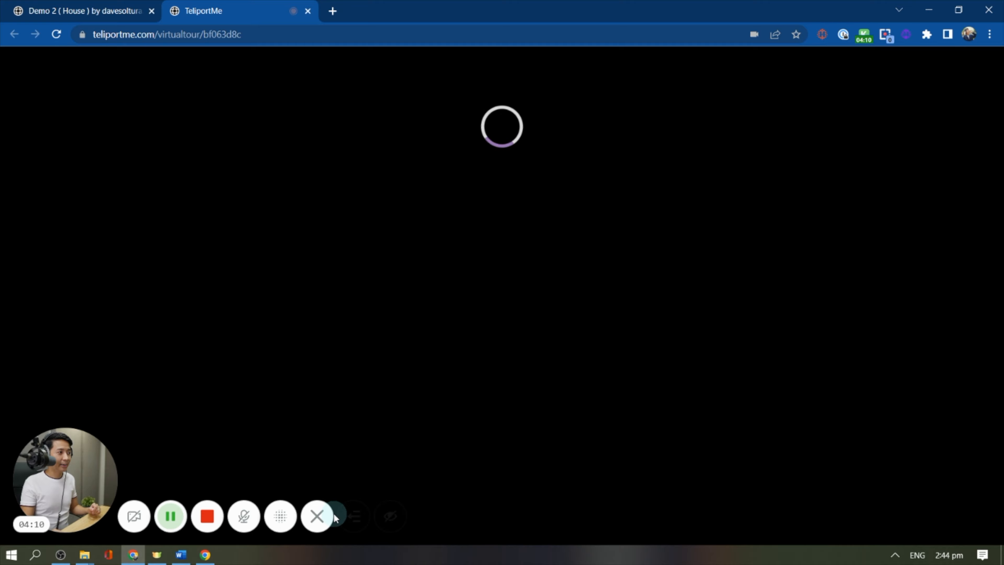
# Open the iframe hotspot in the preview, go through the Discovery Call booking form up to the date selection, and close it.
pyautogui.click(342, 519)
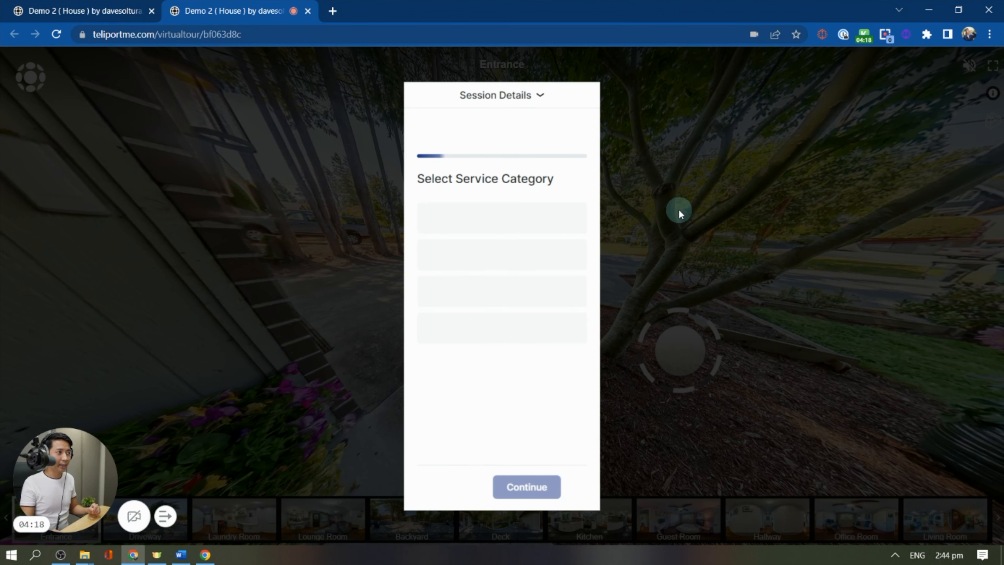
pyautogui.click(480, 221)
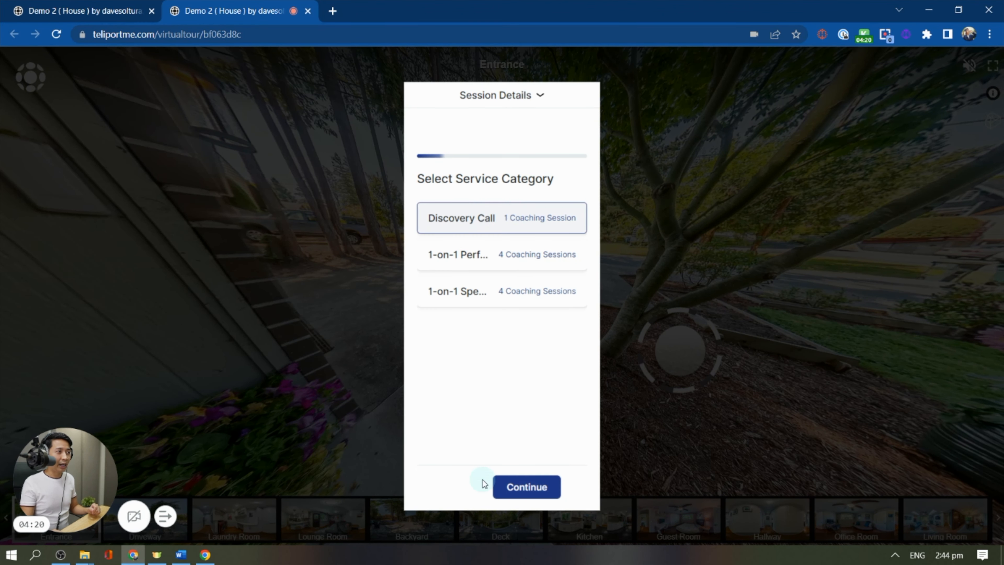
pyautogui.click(535, 493)
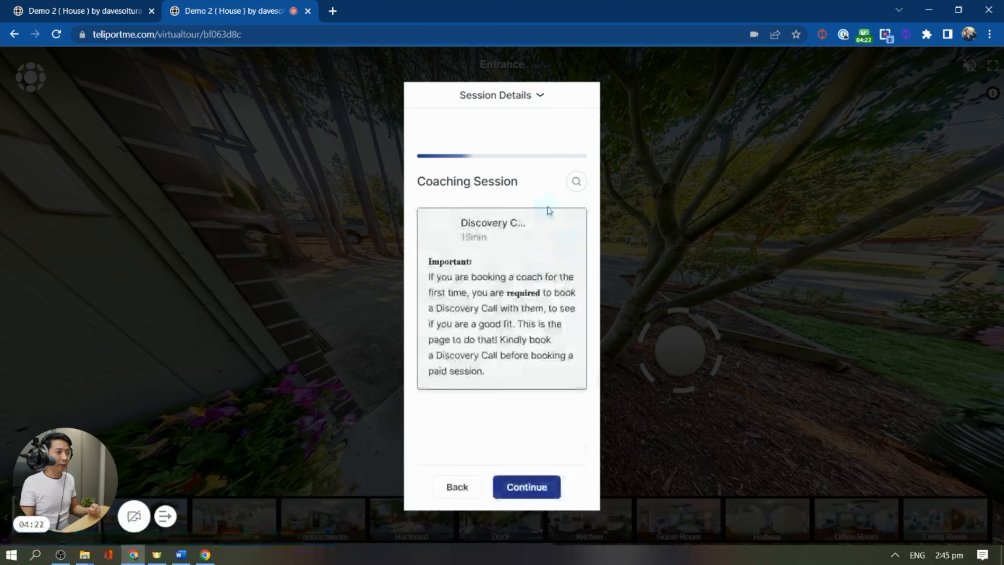
pyautogui.click(522, 485)
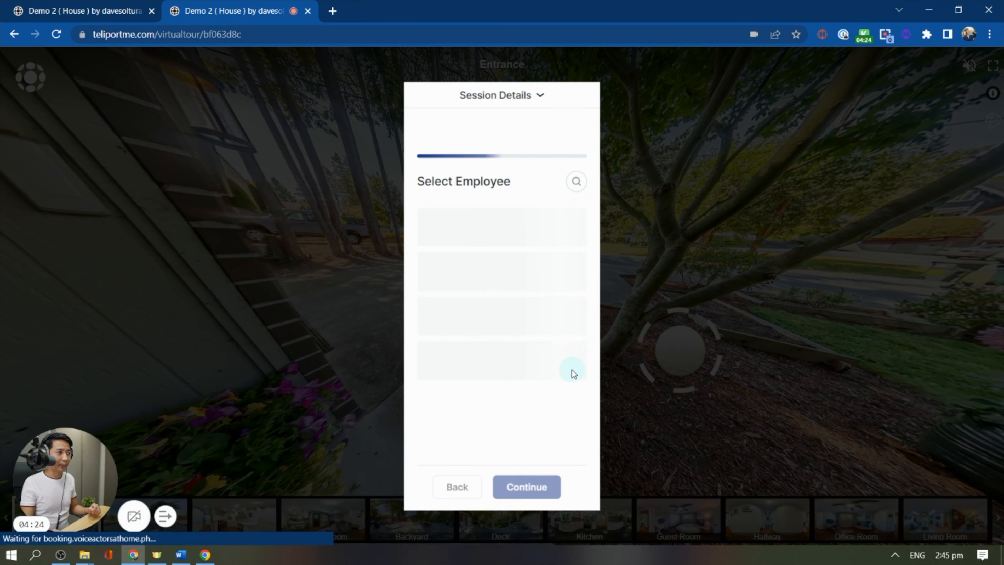
pyautogui.click(527, 488)
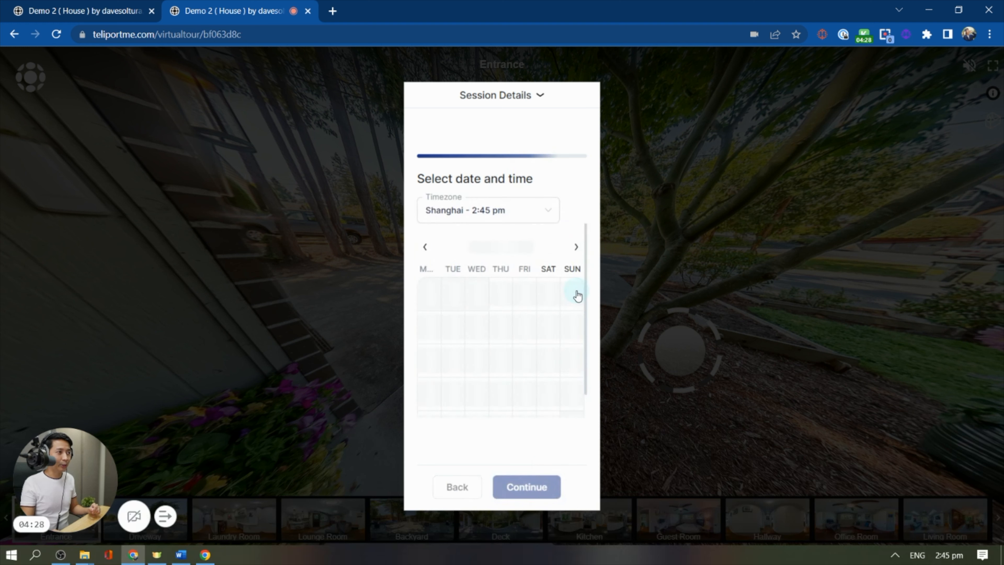
pyautogui.scroll(-1, 574, 303)
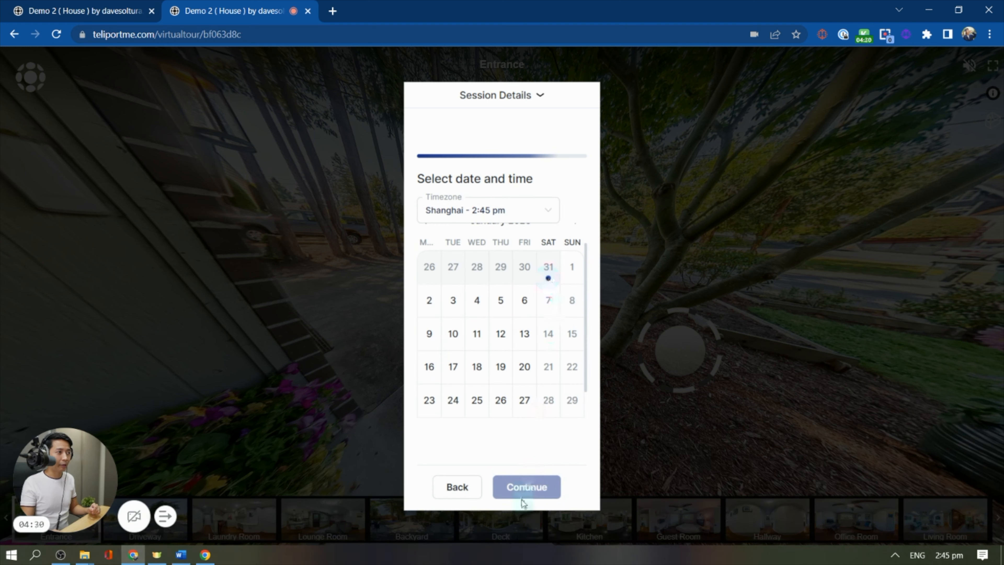
pyautogui.click(457, 487)
pyautogui.click(690, 254)
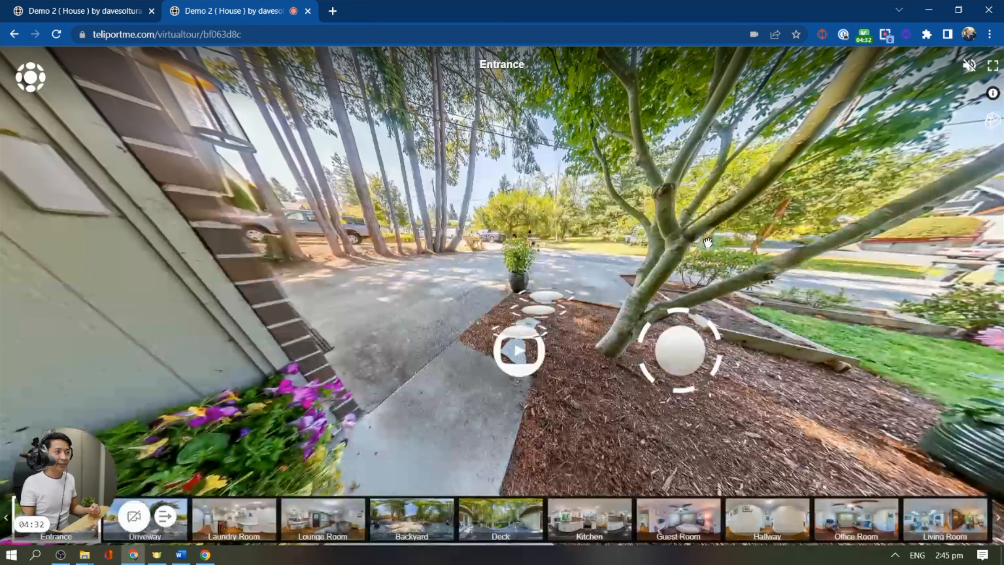
pyautogui.moveTo(692, 221); pyautogui.dragTo(587, 205)
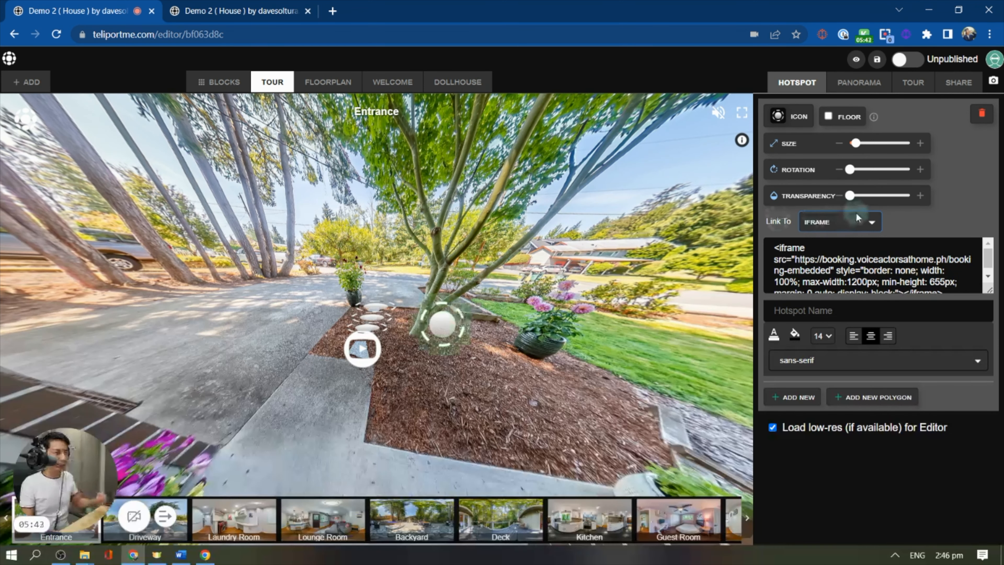
# Change the link type of the hotspot beside the tree to Popup and open its content for editing.
pyautogui.click(838, 222)
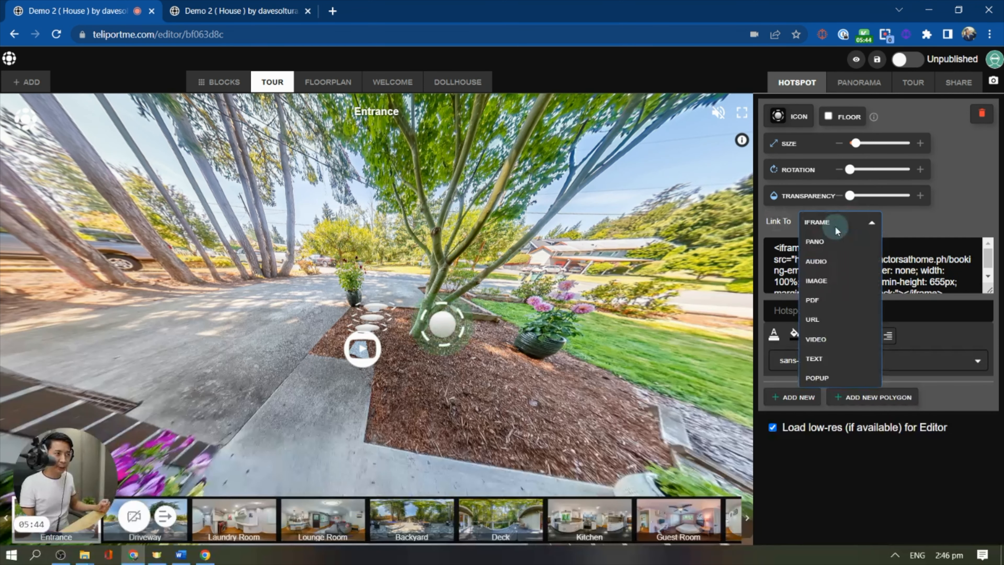
pyautogui.click(827, 377)
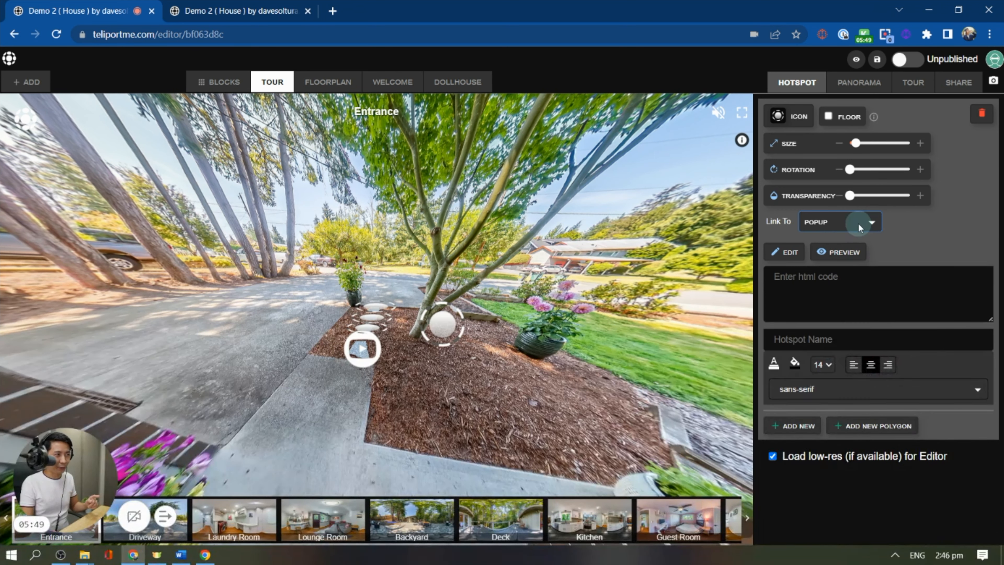
pyautogui.click(793, 253)
# Add an Image with text block to the popup's content and select its image placeholder.
pyautogui.click(580, 191)
pyautogui.click(500, 172)
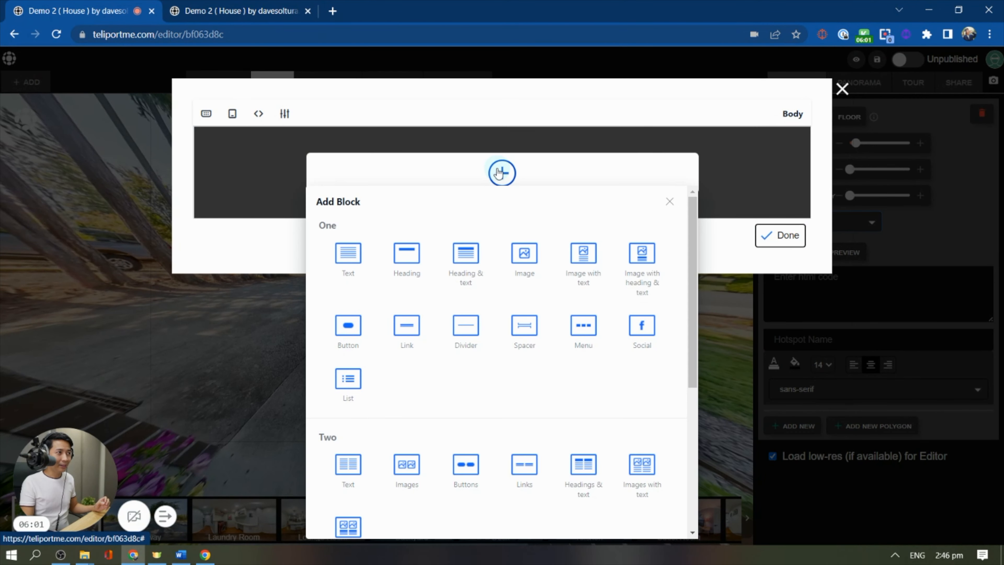
pyautogui.scroll(4, 637, 269)
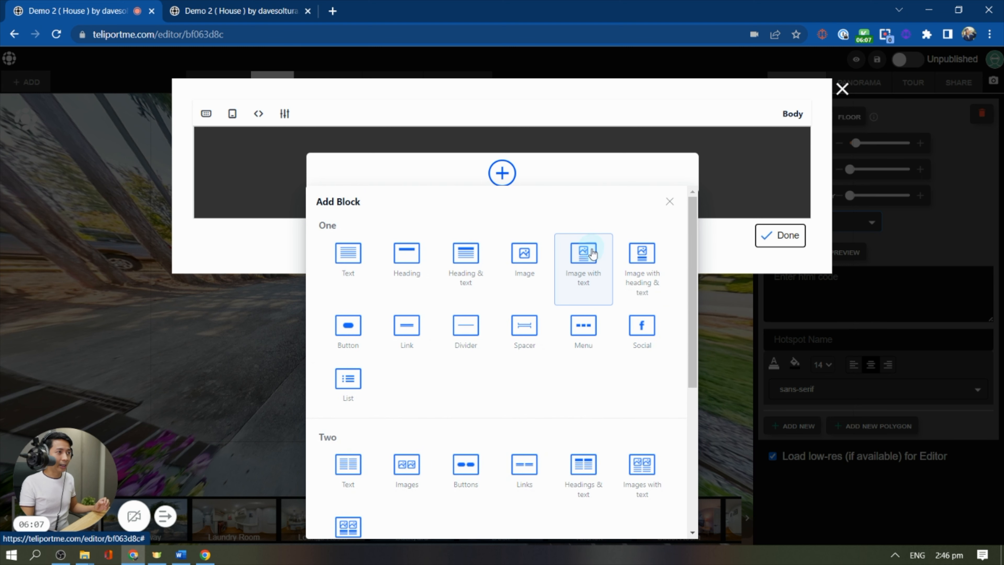
pyautogui.click(589, 263)
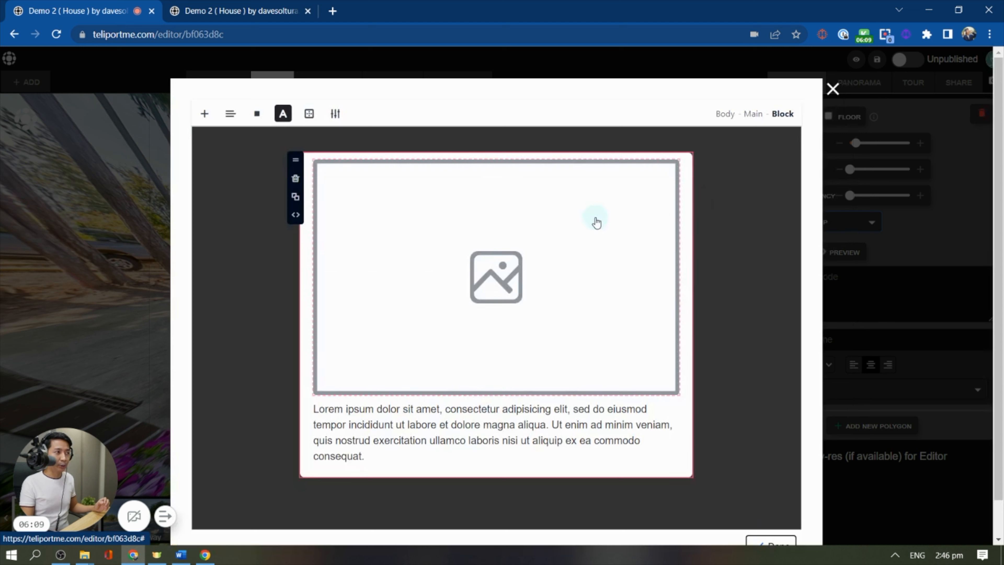
pyautogui.click(507, 280)
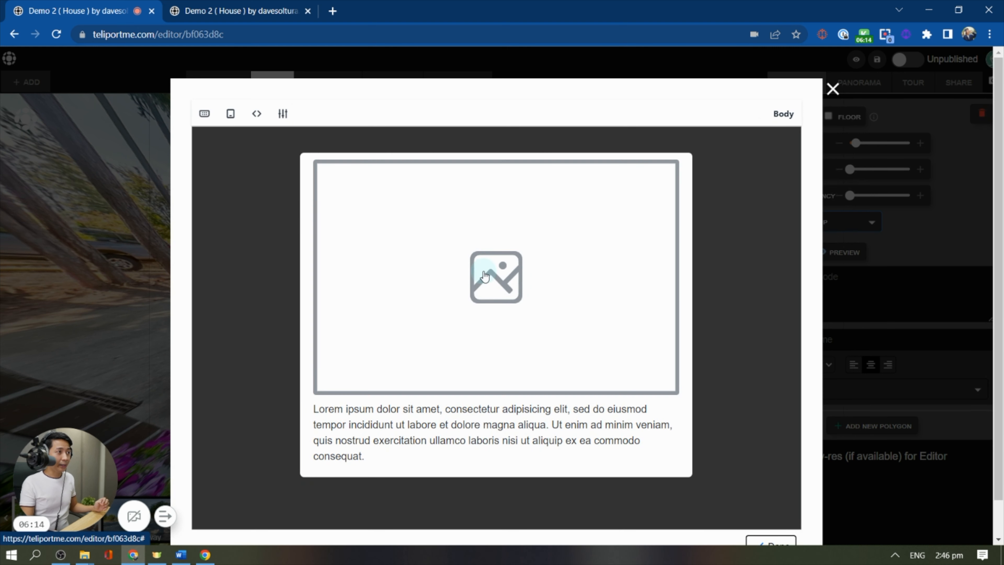
# Fill the popup's image placeholder with the red book picture and replace the sample text with "The quick brown fox jumps over the lazy dog.".
pyautogui.click(256, 114)
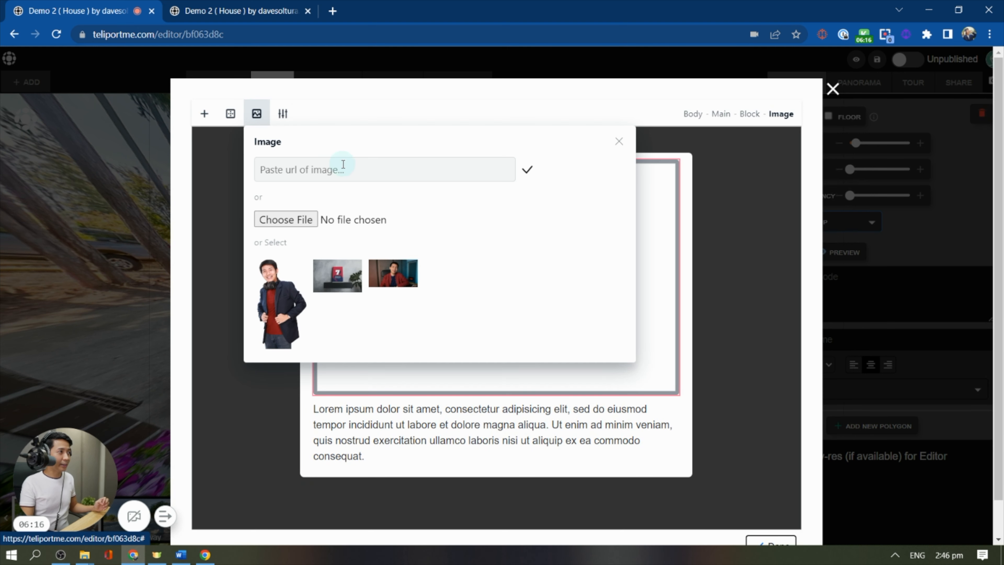
pyautogui.click(352, 278)
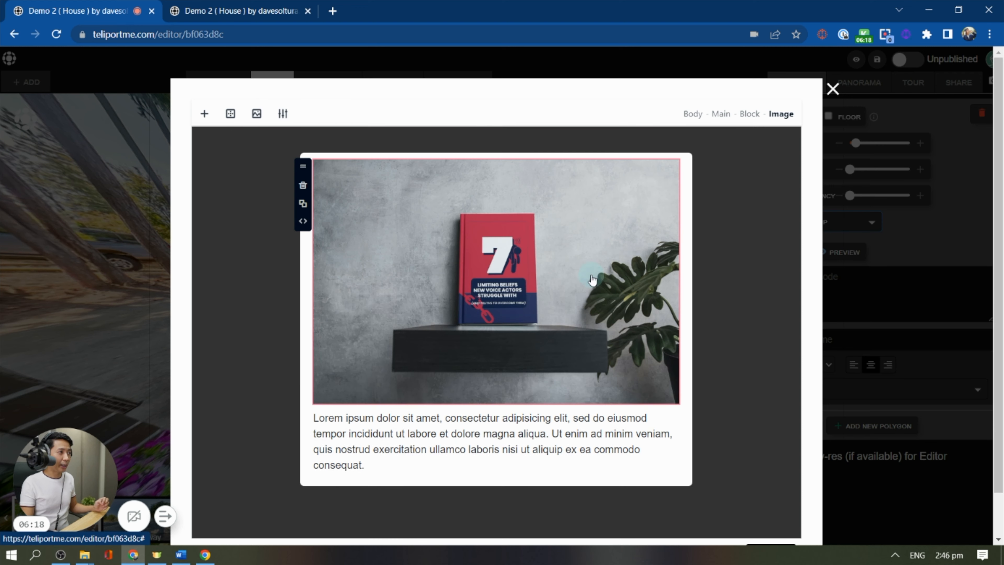
pyautogui.click(395, 443)
pyautogui.tripleClick(394, 451)
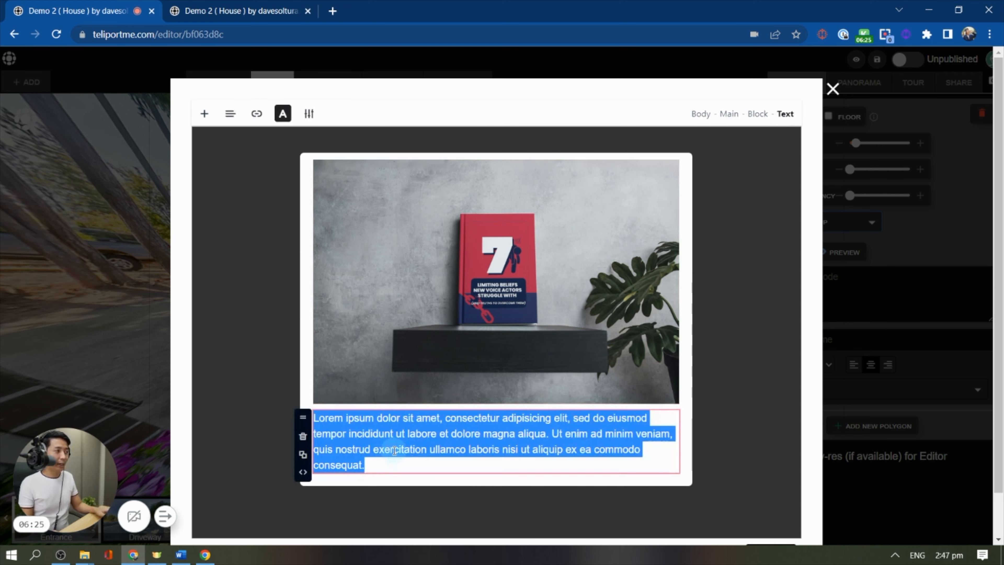
pyautogui.write('The quick brow')
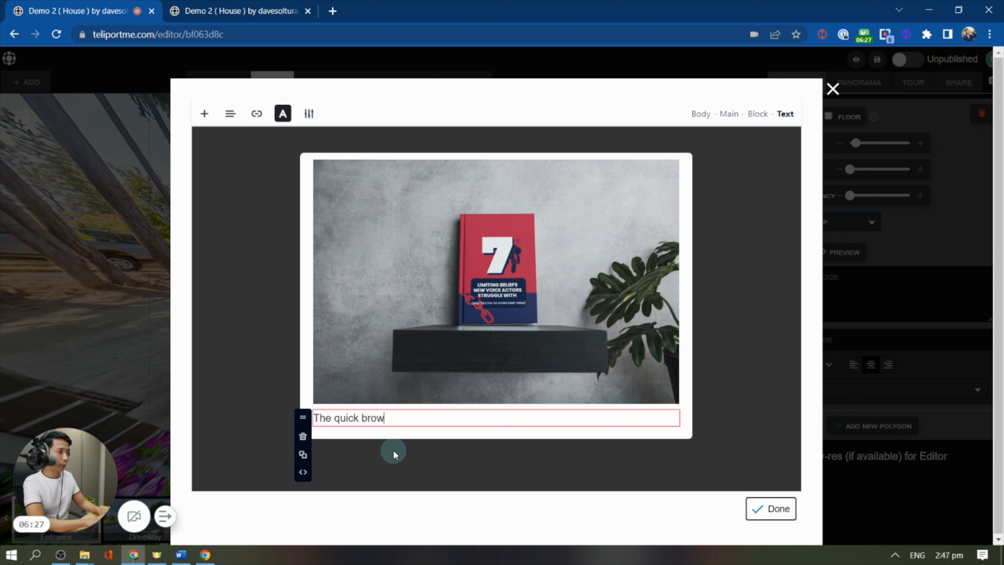
pyautogui.write('n fox jumps over the lazy do')
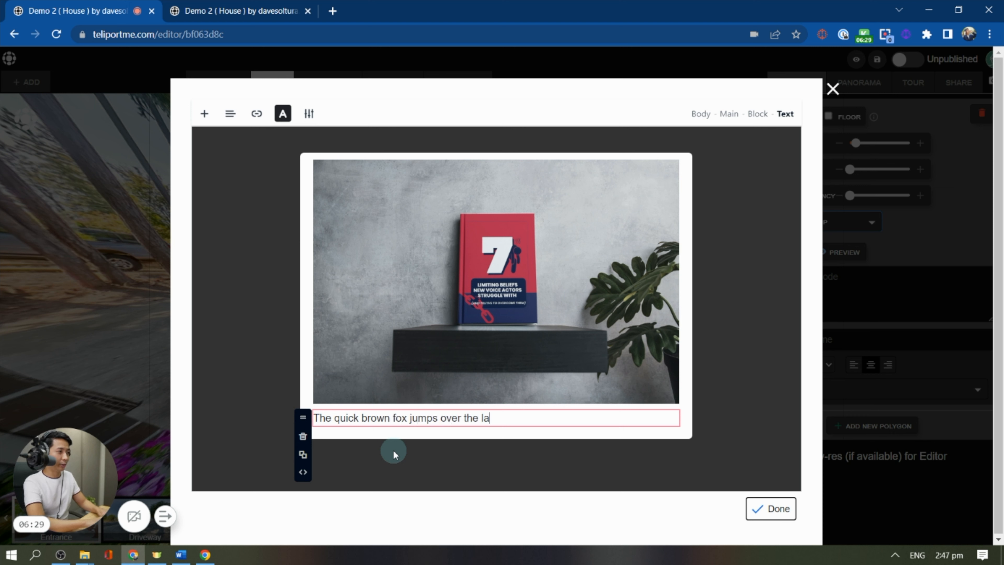
pyautogui.write('g.')
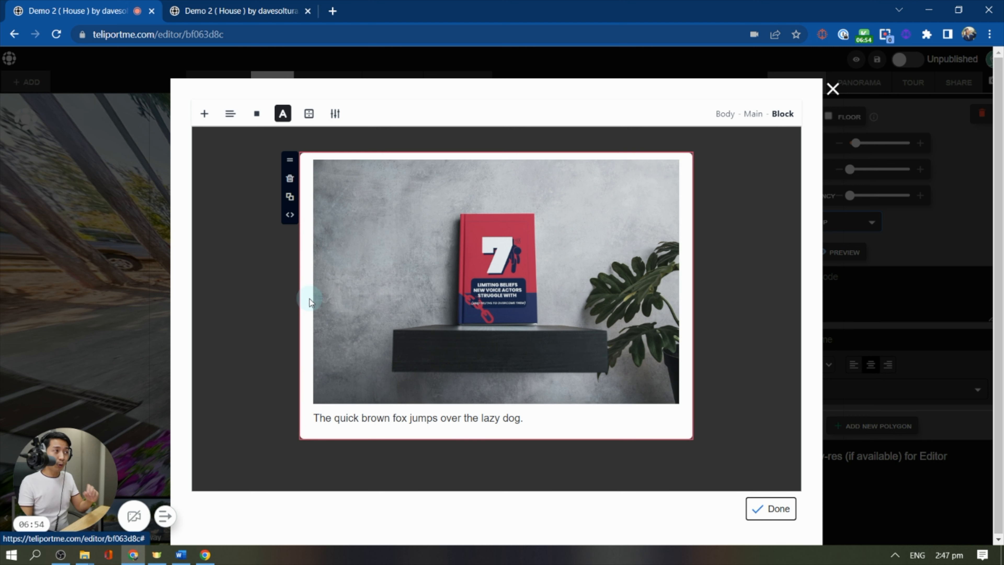
# Set the popup block's background to the wide photo of the man from the available images and finish editing the content.
pyautogui.click(307, 296)
pyautogui.click(307, 296)
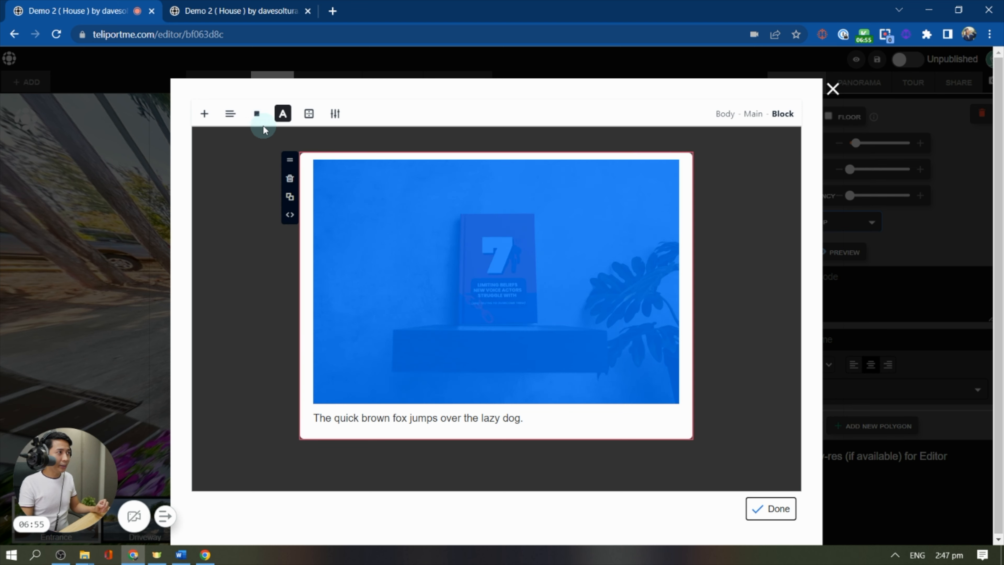
pyautogui.click(256, 115)
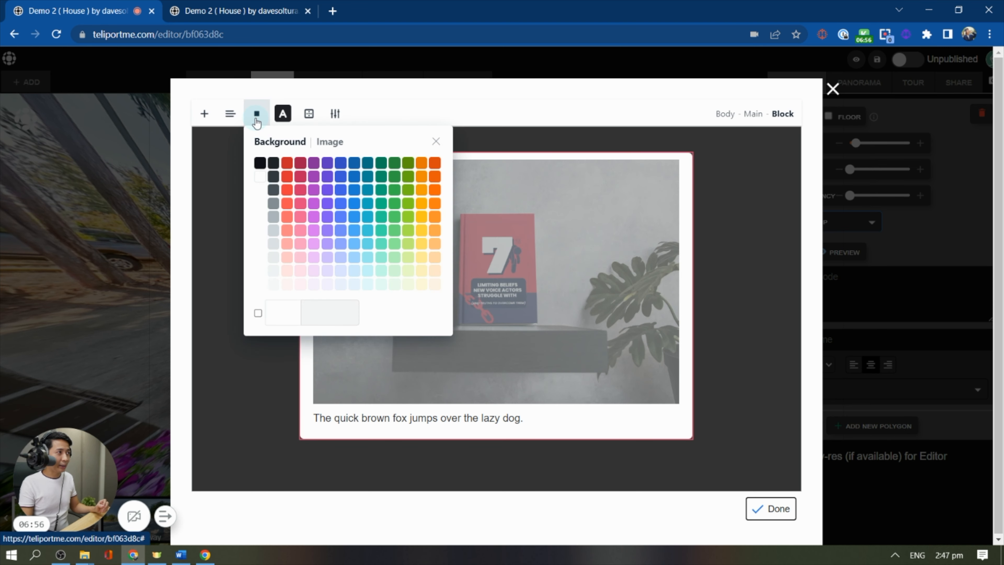
pyautogui.click(351, 144)
pyautogui.click(395, 309)
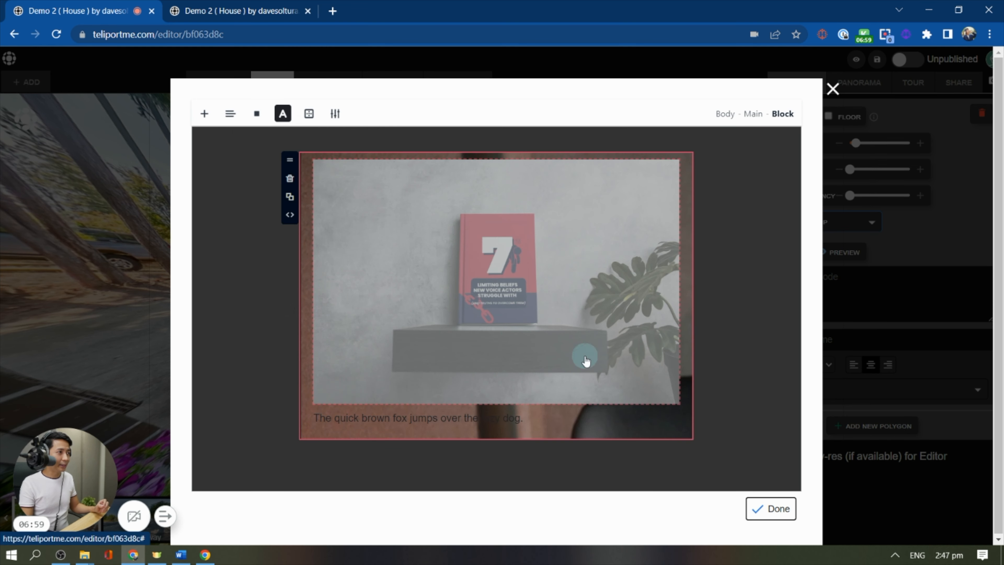
pyautogui.click(770, 510)
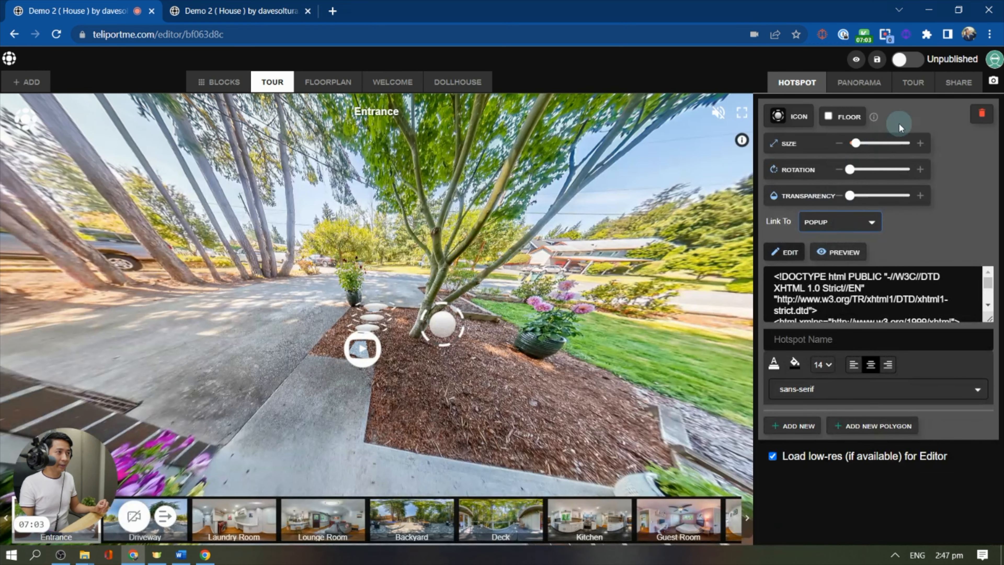
# Save and preview the tour, and open the popup hotspot beside the tree.
pyautogui.click(873, 61)
pyautogui.click(864, 64)
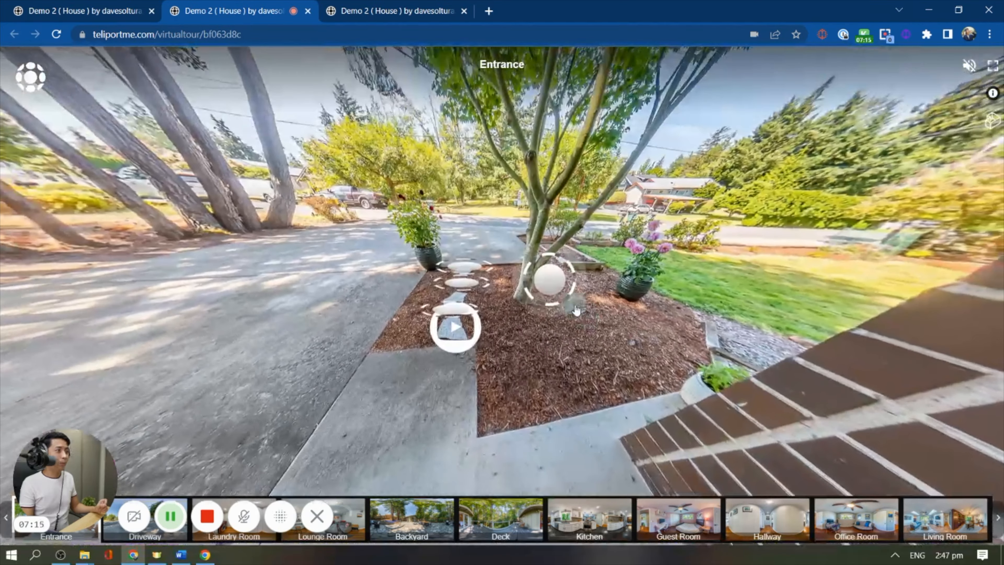
pyautogui.click(565, 270)
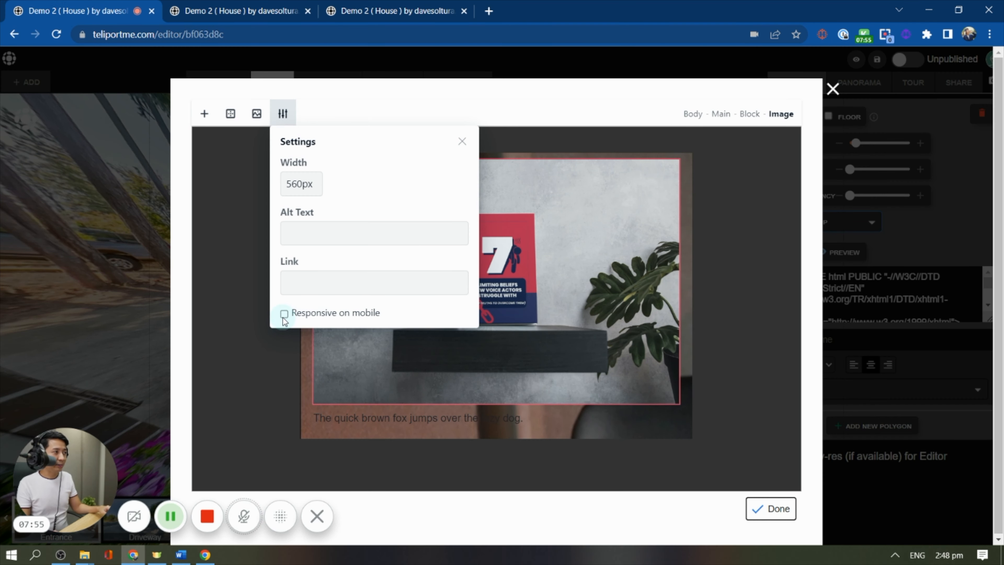
# Make the popup's book image responsive on mobile and check the popup in the mobile layout.
pyautogui.click(284, 316)
pyautogui.click(265, 118)
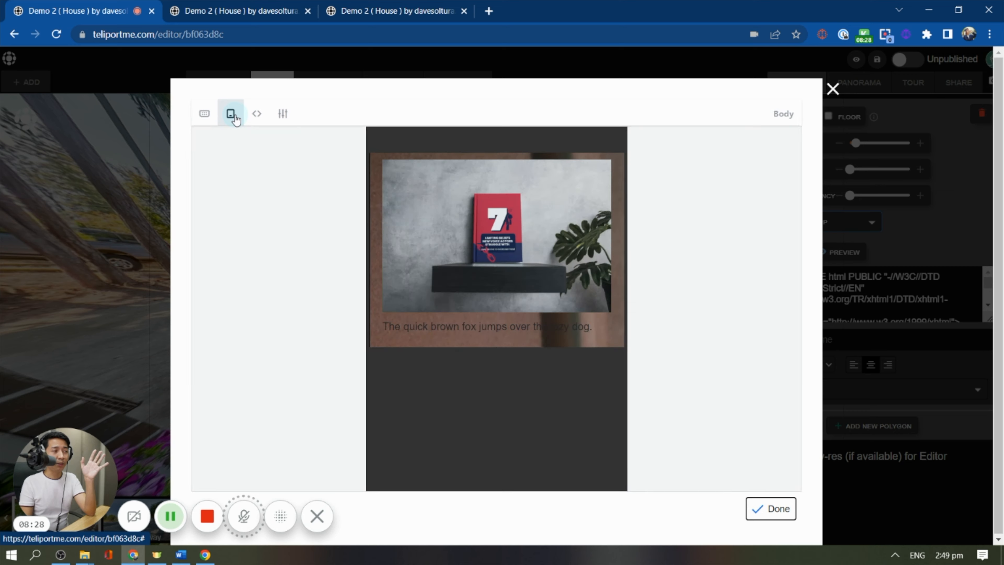
pyautogui.click(236, 120)
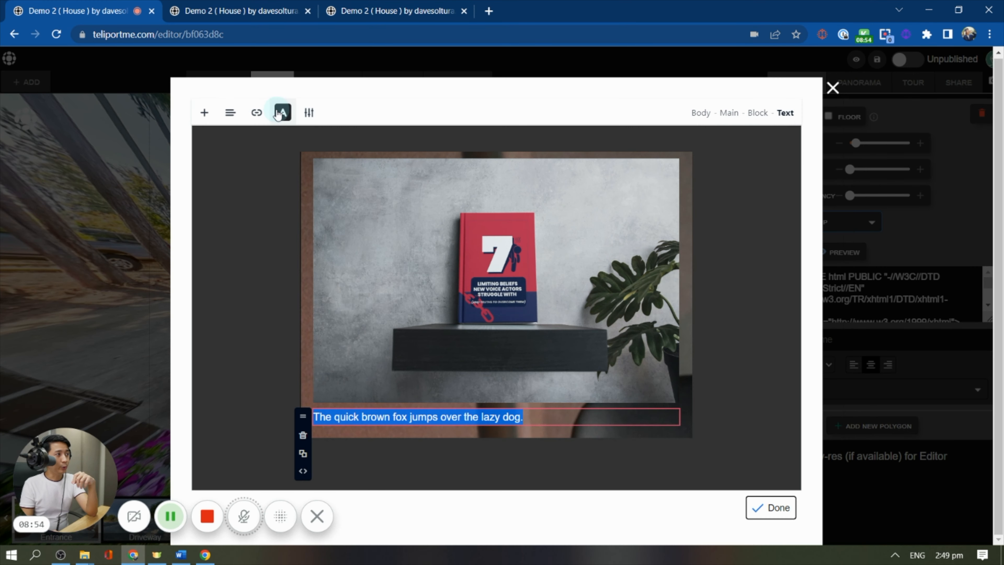
# Set the colour of the popup's caption text to white and finish editing the popup.
pyautogui.click(283, 113)
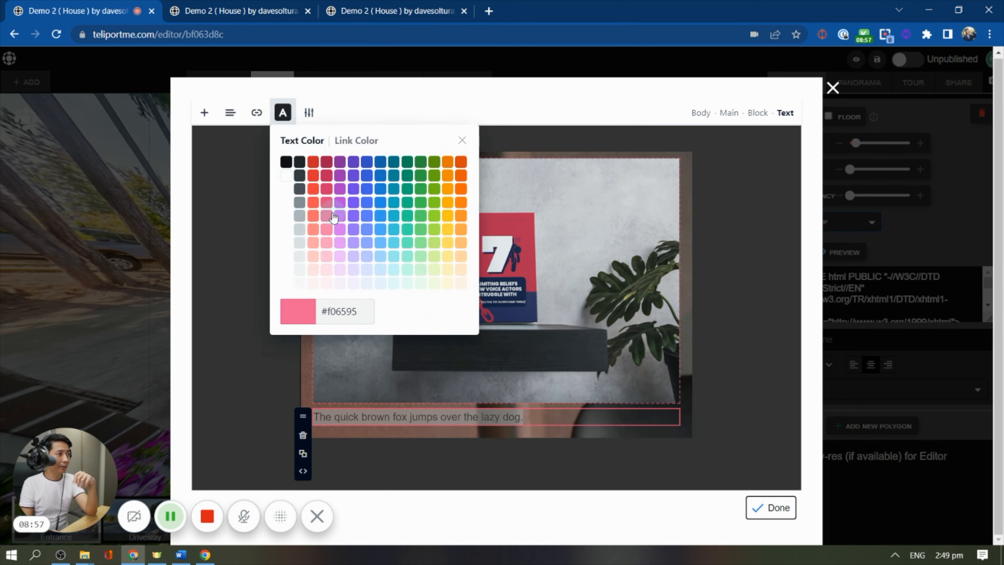
pyautogui.click(288, 178)
pyautogui.click(610, 412)
pyautogui.click(754, 473)
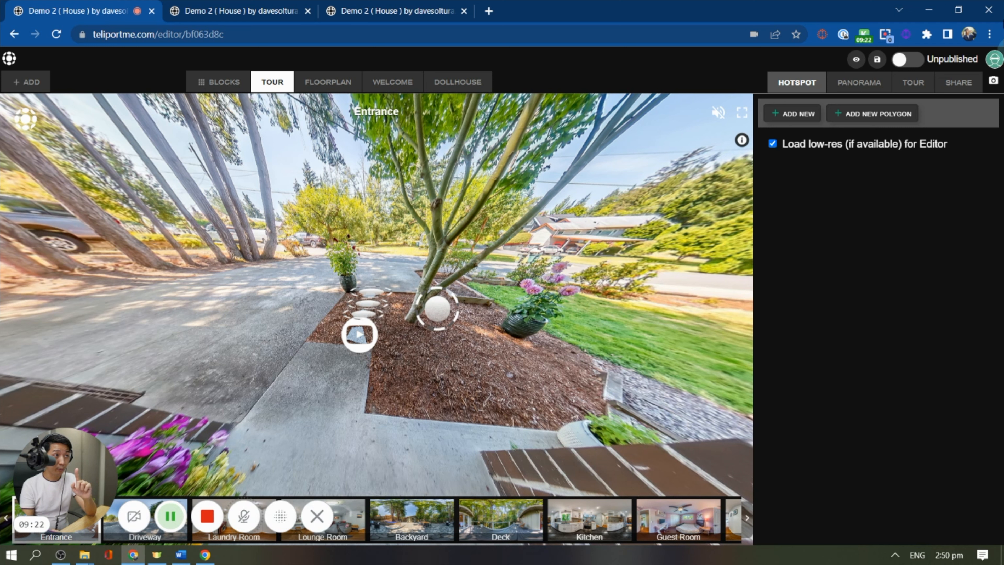
# Add a new hotspot to the Entrance panorama and place it on the driveway near the large tree trunks.
pyautogui.click(796, 114)
pyautogui.click(369, 321)
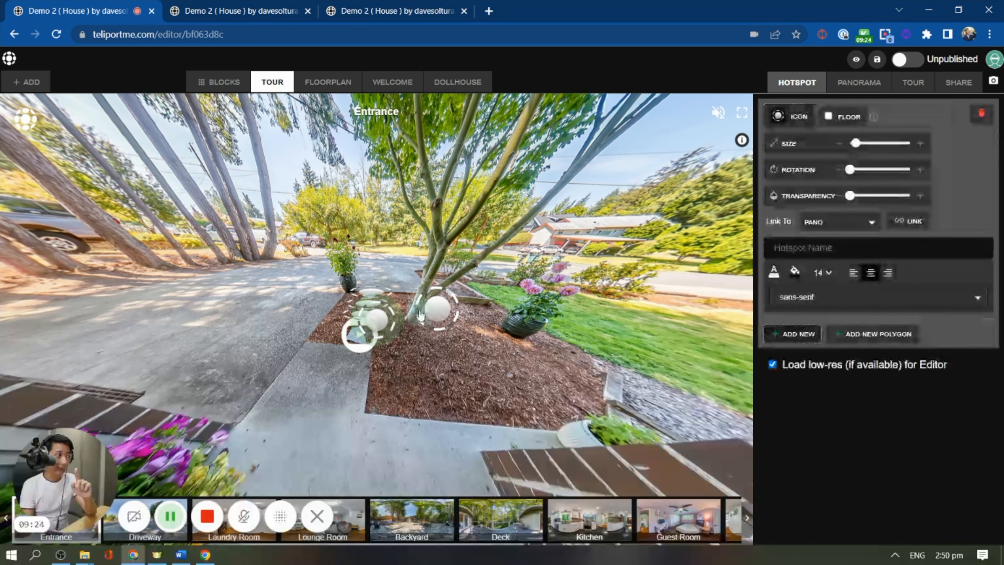
pyautogui.moveTo(360, 332); pyautogui.dragTo(189, 287)
# Change the driveway hotspot's link type to Text and enter "WOW text." as its content.
pyautogui.click(806, 225)
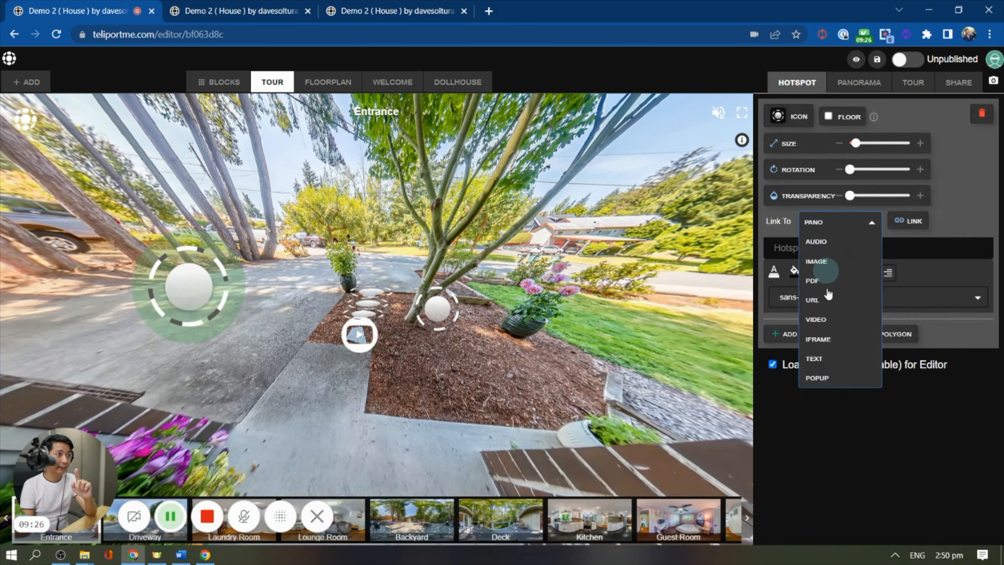
pyautogui.click(816, 372)
pyautogui.click(825, 226)
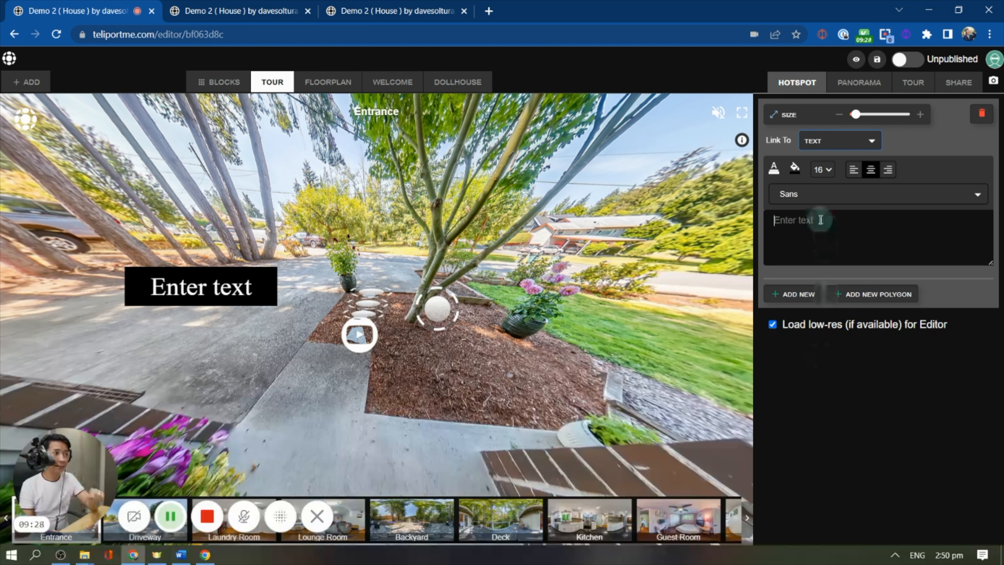
pyautogui.write('WOW text.')
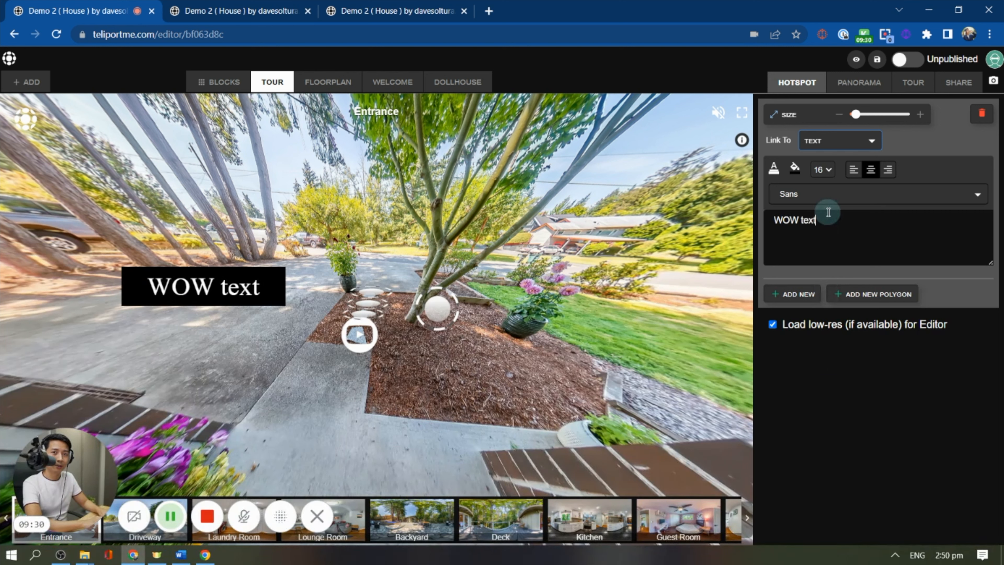
# Give the WOW text label a red AE4646 background and a dark brownish-red text colour.
pyautogui.click(794, 168)
pyautogui.click(891, 220)
pyautogui.click(785, 180)
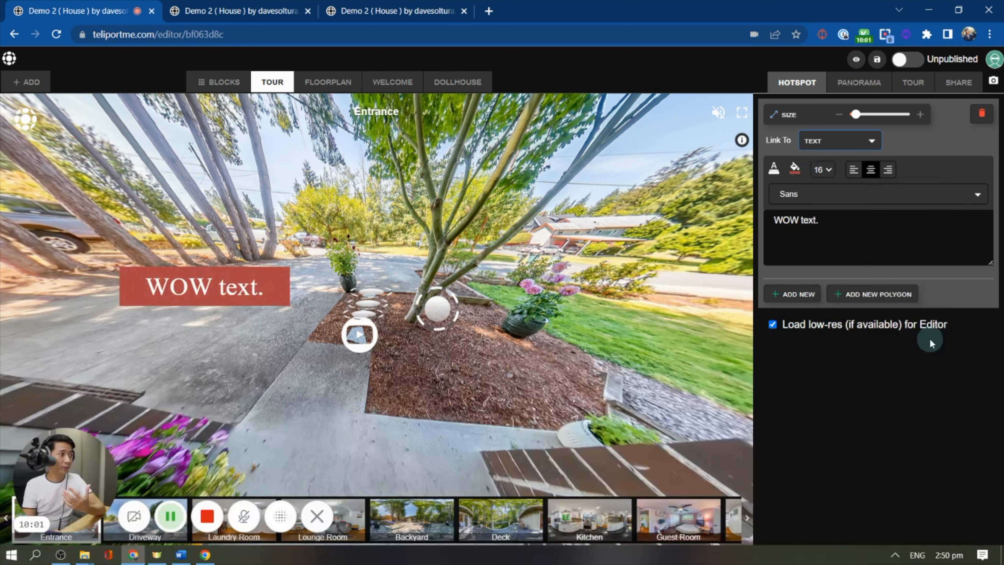
pyautogui.click(774, 169)
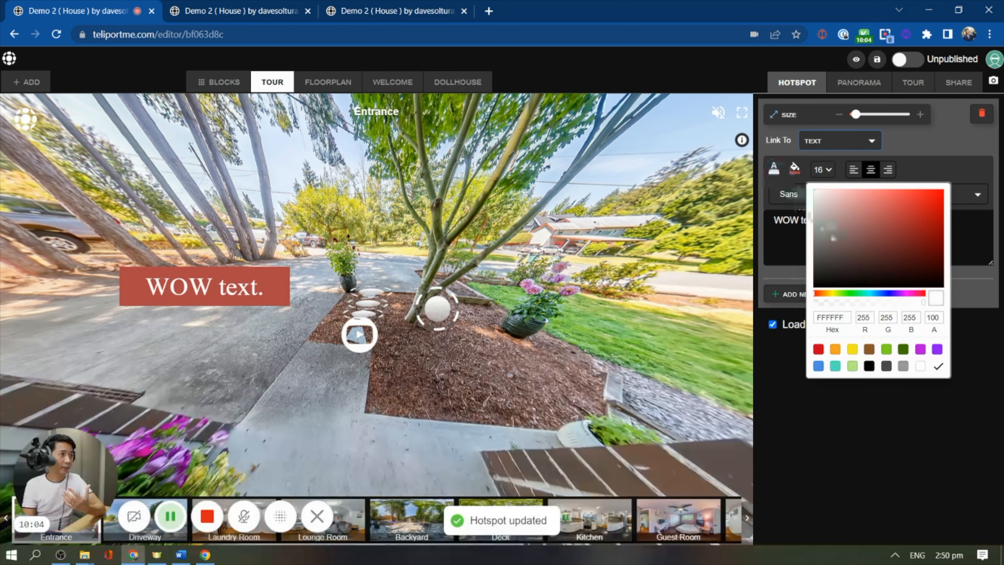
pyautogui.click(877, 241)
pyautogui.click(938, 367)
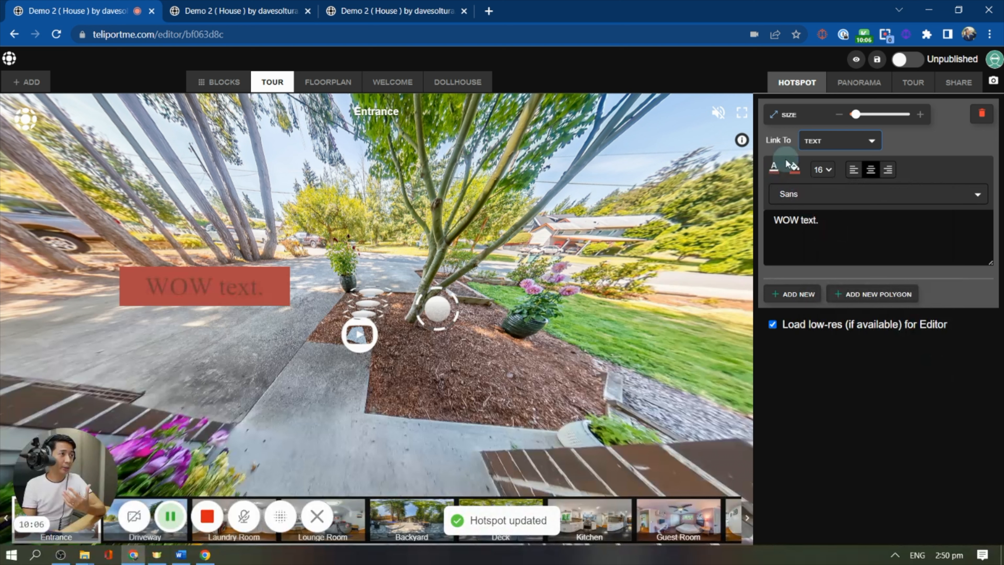
# Change the WOW text label's background to violet 5D46AE with an opacity of 46.
pyautogui.click(795, 174)
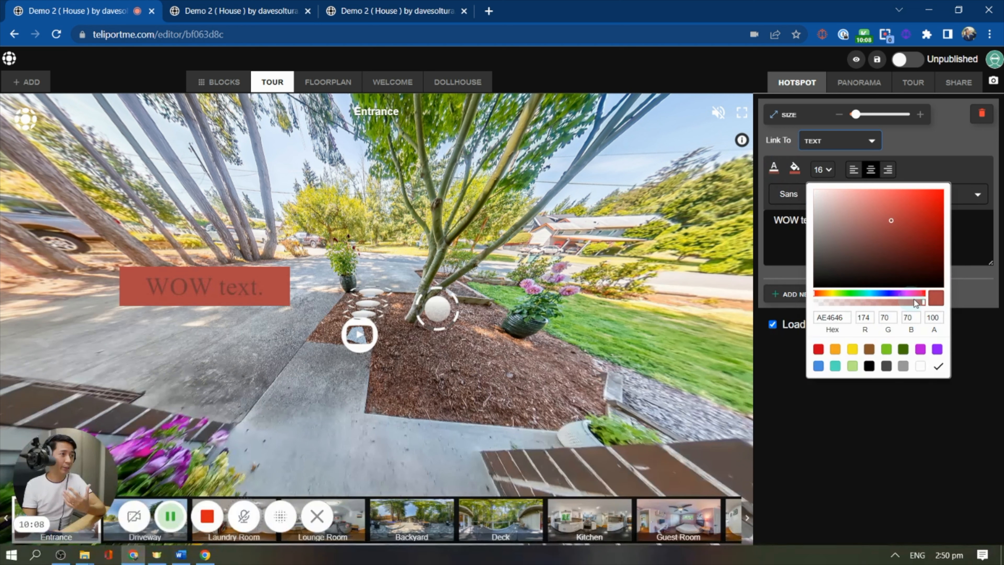
pyautogui.click(864, 302)
pyautogui.click(892, 294)
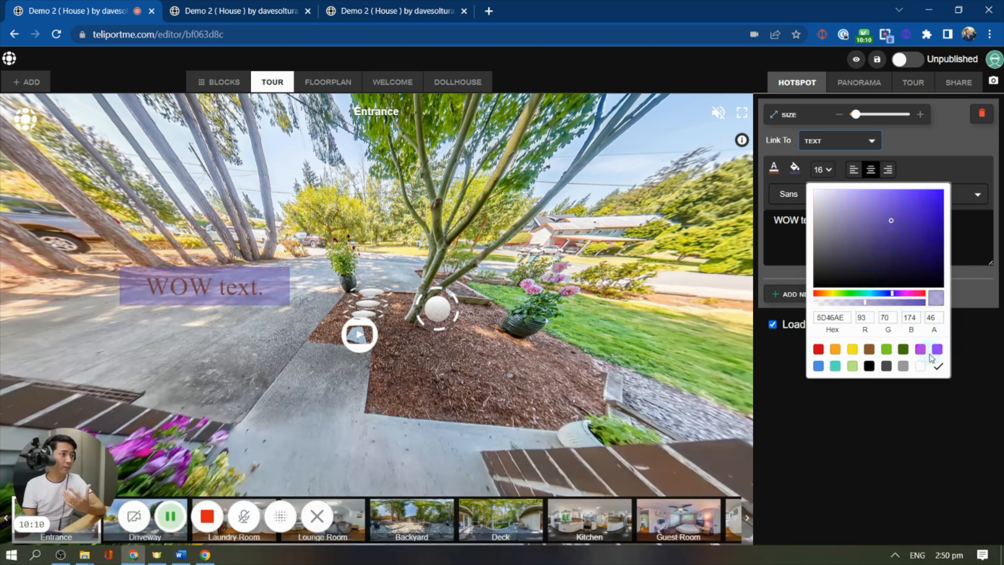
pyautogui.click(935, 364)
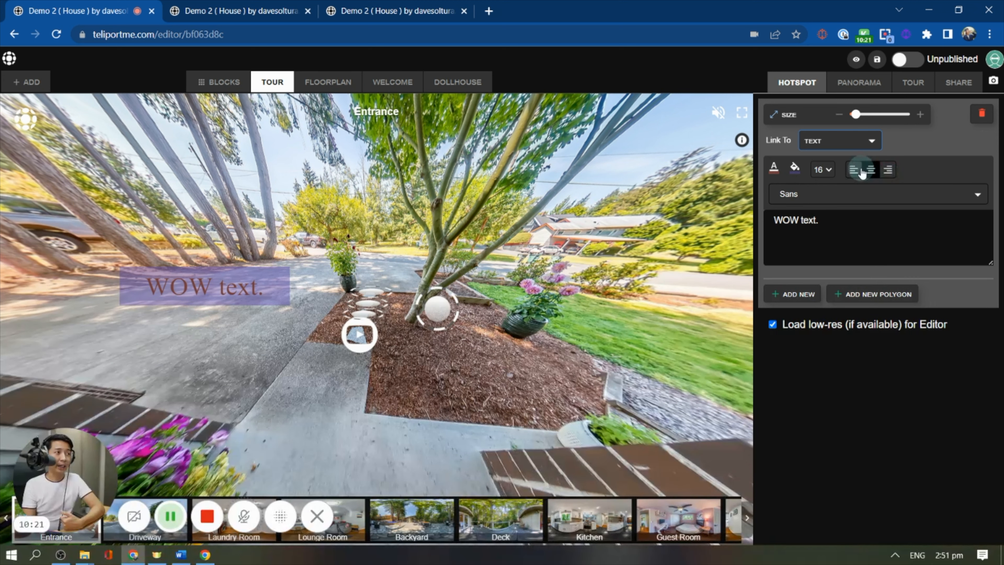
# Left-align the WOW text label and set its font size to 32.
pyautogui.click(854, 169)
pyautogui.click(827, 171)
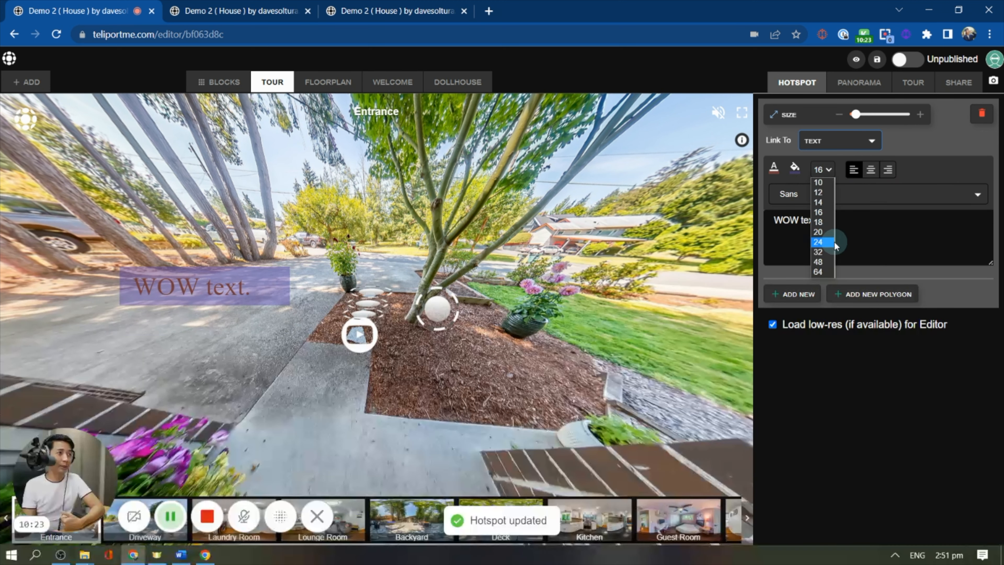
pyautogui.click(818, 252)
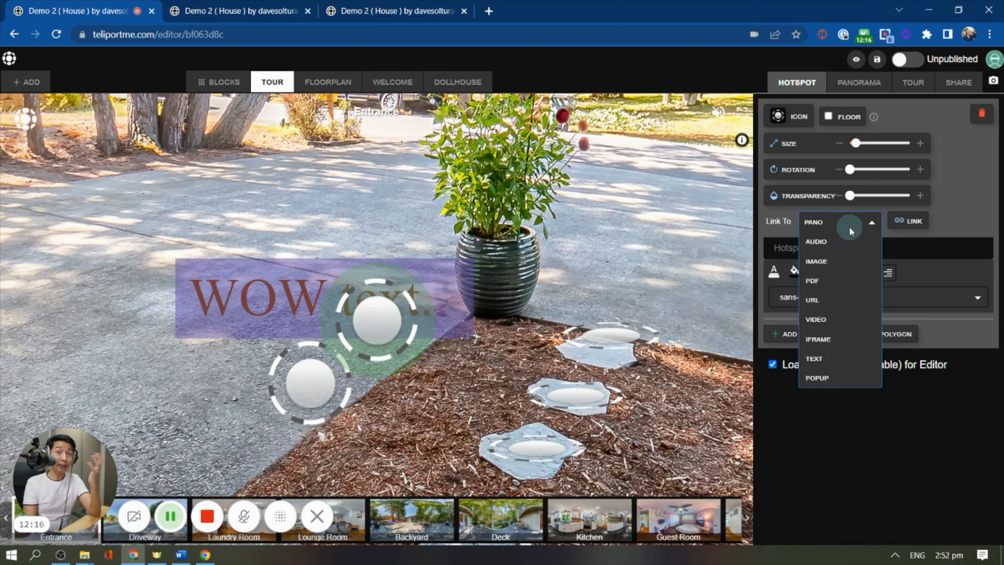
# Set the link type of the new hotspot beside the WOW text label to PDF.
pyautogui.click(828, 285)
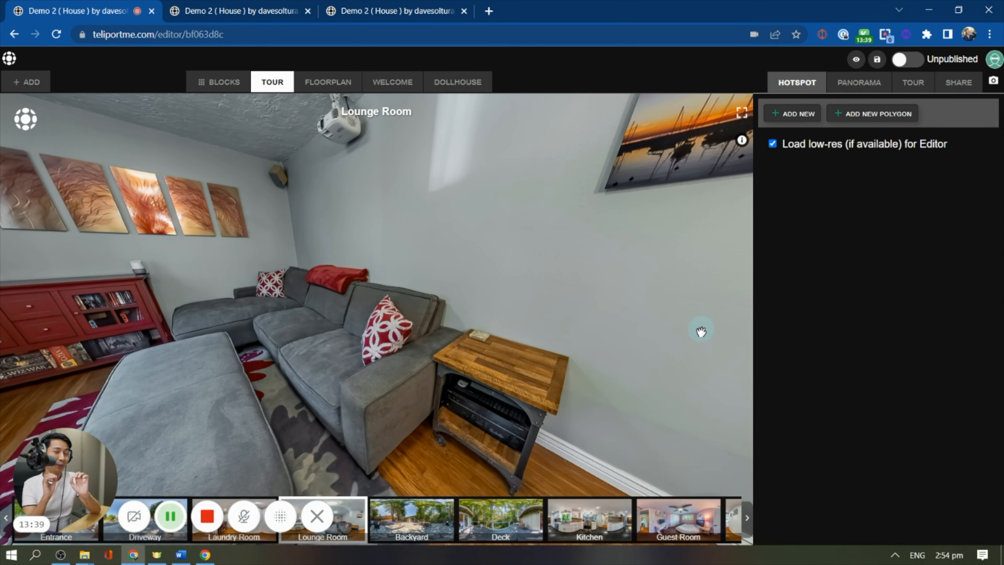
# Add a polygon hotspot to the Lounge Room panorama and position it over the grey sofa's near end.
pyautogui.click(876, 116)
pyautogui.moveTo(367, 319); pyautogui.dragTo(407, 316)
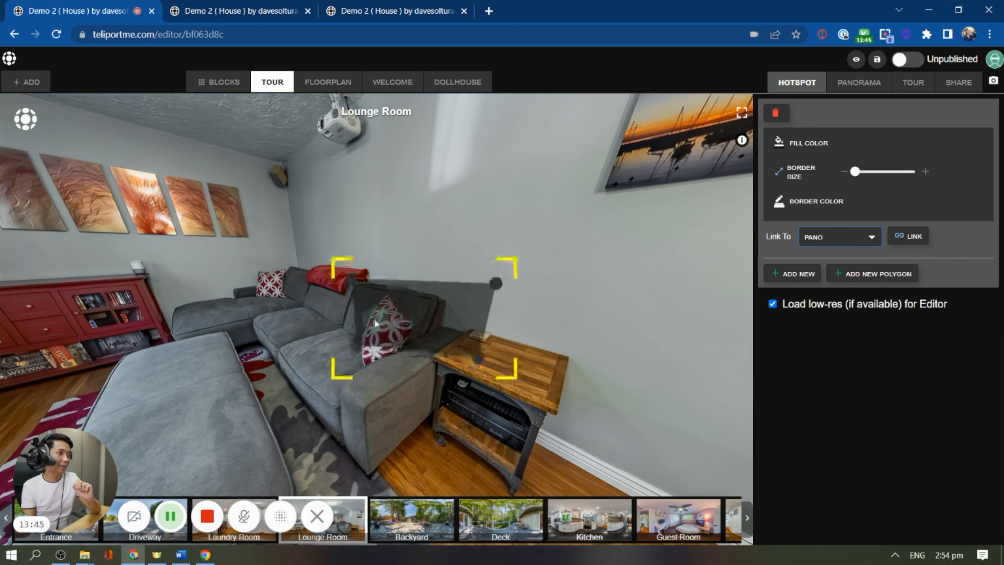
pyautogui.moveTo(357, 343); pyautogui.dragTo(352, 338)
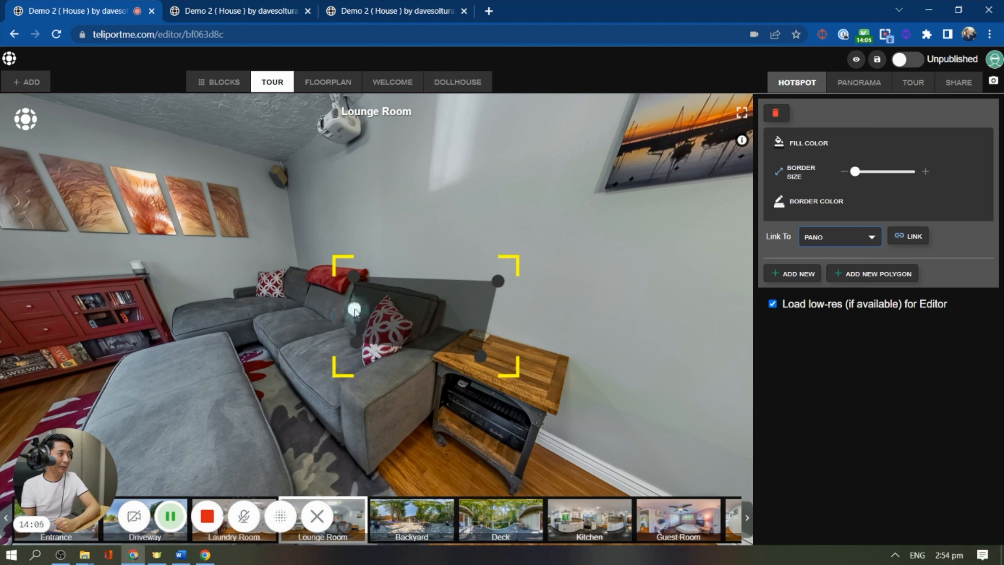
# Reshape the polygon hotspot by moving its points to follow the outline of the sofa's seat, backrest and armrest.
pyautogui.moveTo(354, 310); pyautogui.dragTo(278, 344)
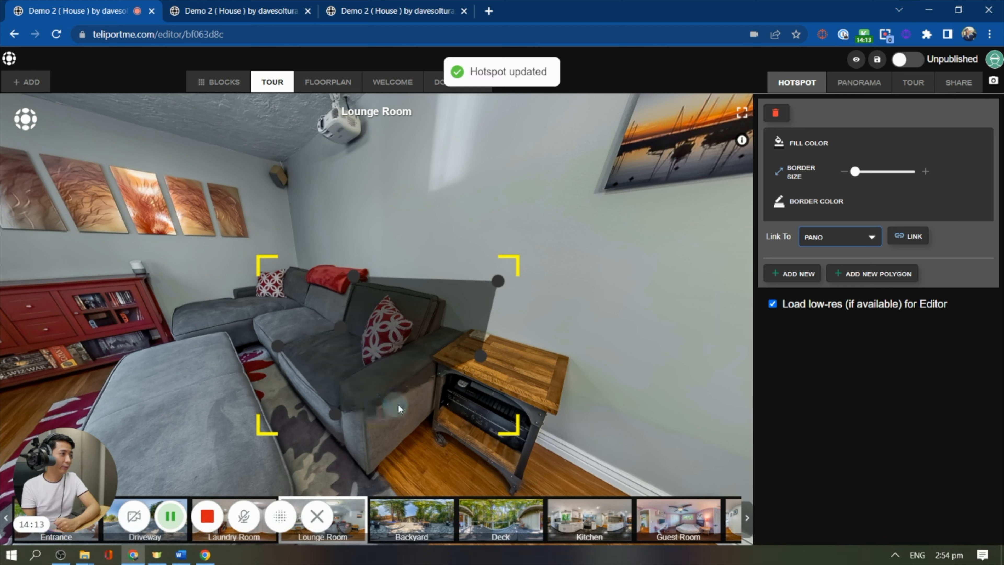
pyautogui.moveTo(480, 356); pyautogui.dragTo(467, 334)
pyautogui.moveTo(498, 281)
pyautogui.mouseDown()
pyautogui.moveTo(474, 299)
pyautogui.moveTo(489, 279)
pyautogui.mouseUp()
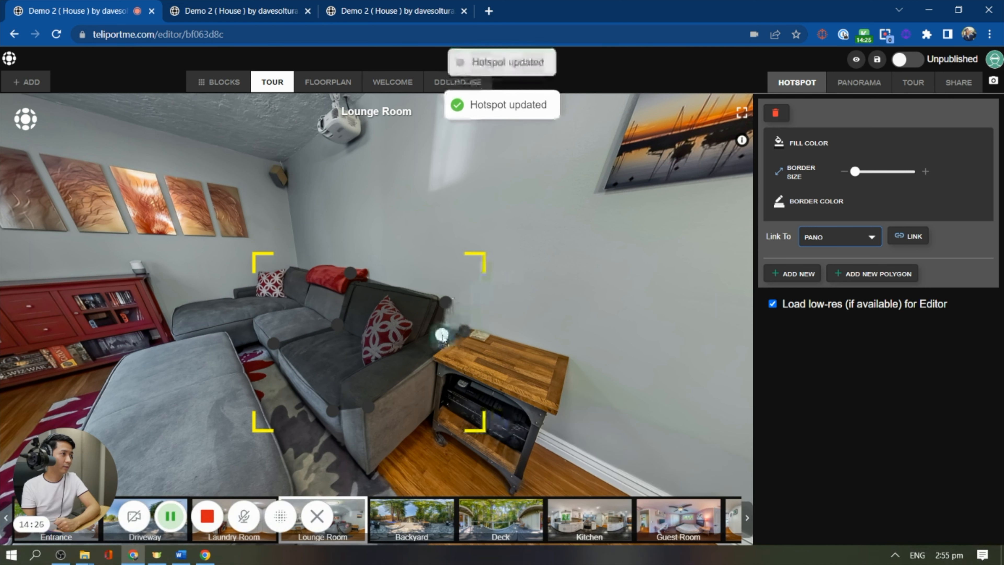
pyautogui.moveTo(437, 331); pyautogui.dragTo(447, 295)
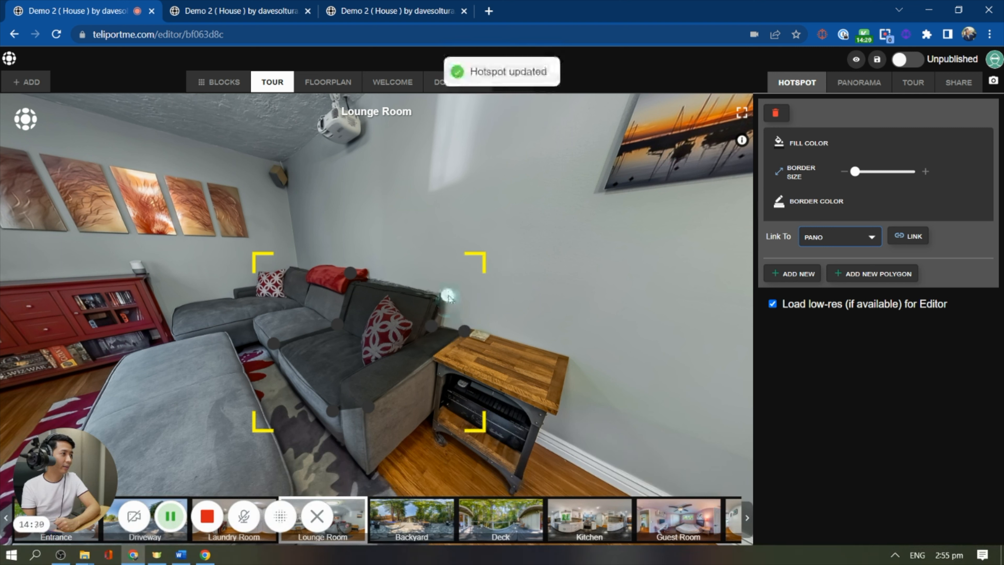
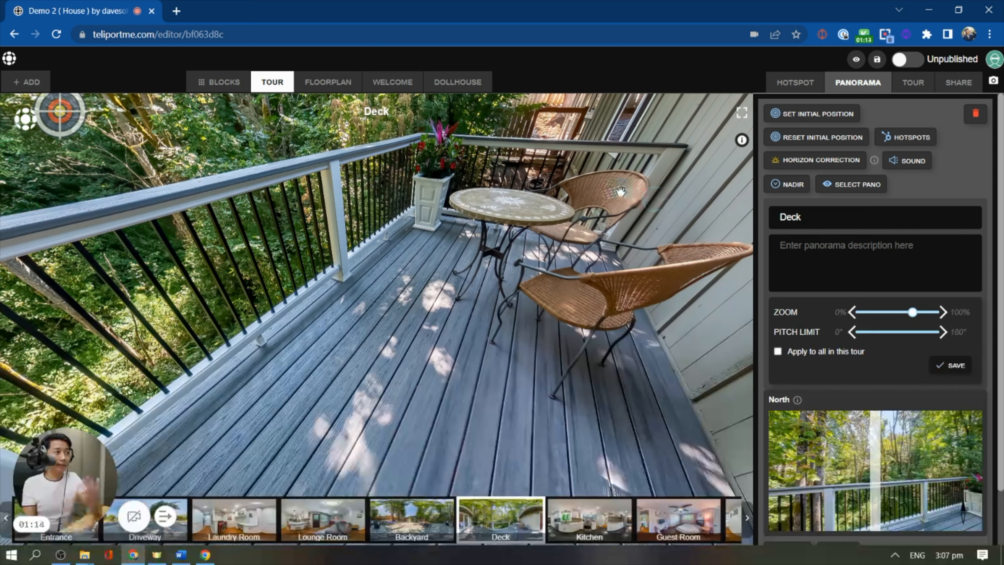
# Set the Deck panorama's initial position to a view looking up along the house wall and roof eaves.
pyautogui.moveTo(620, 191); pyautogui.dragTo(556, 351)
pyautogui.moveTo(416, 328); pyautogui.dragTo(494, 293)
pyautogui.moveTo(509, 351); pyautogui.dragTo(440, 311)
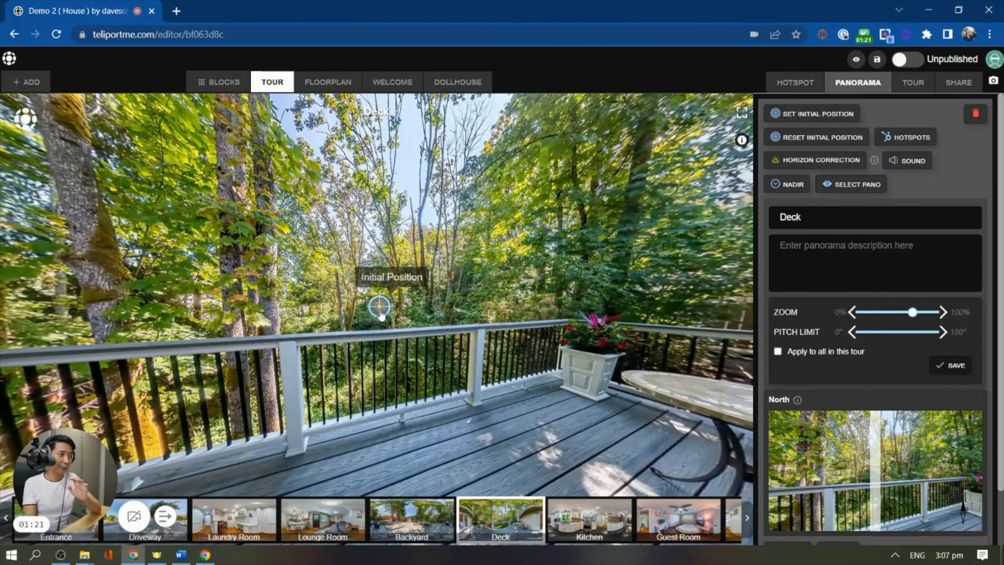
pyautogui.moveTo(652, 243); pyautogui.dragTo(506, 315)
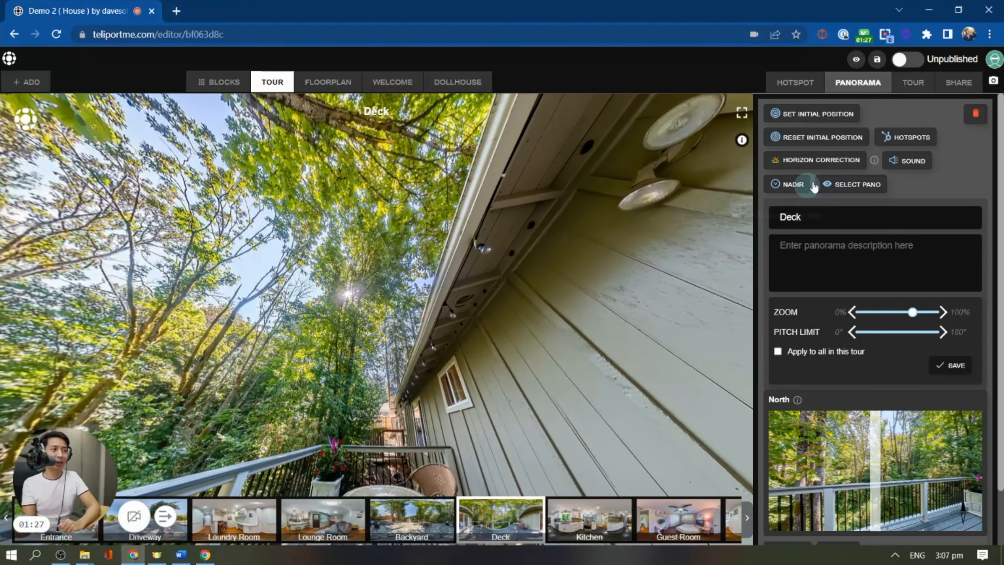
pyautogui.click(827, 118)
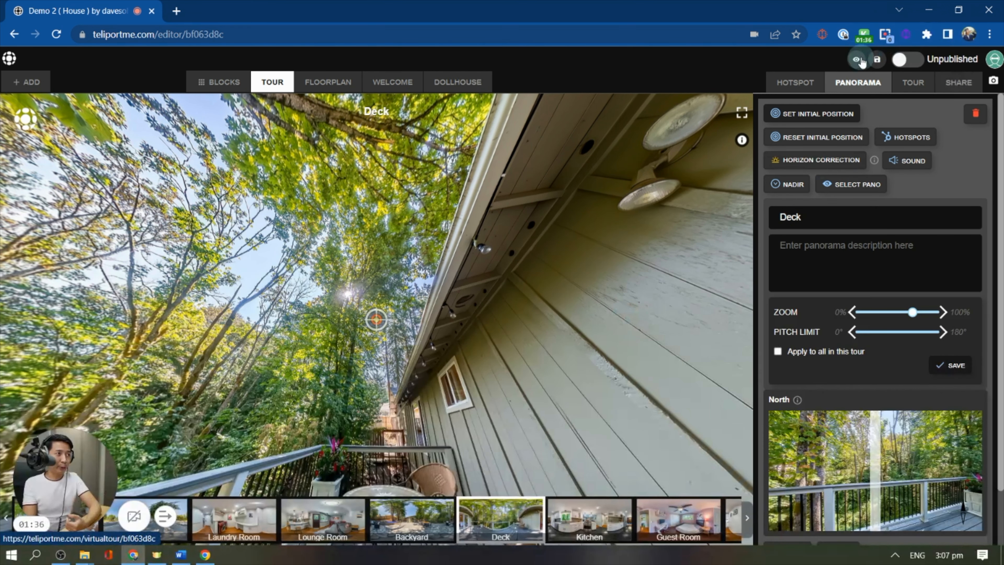
# Save the tour and check the Deck panorama's starting view in the preview.
pyautogui.click(877, 61)
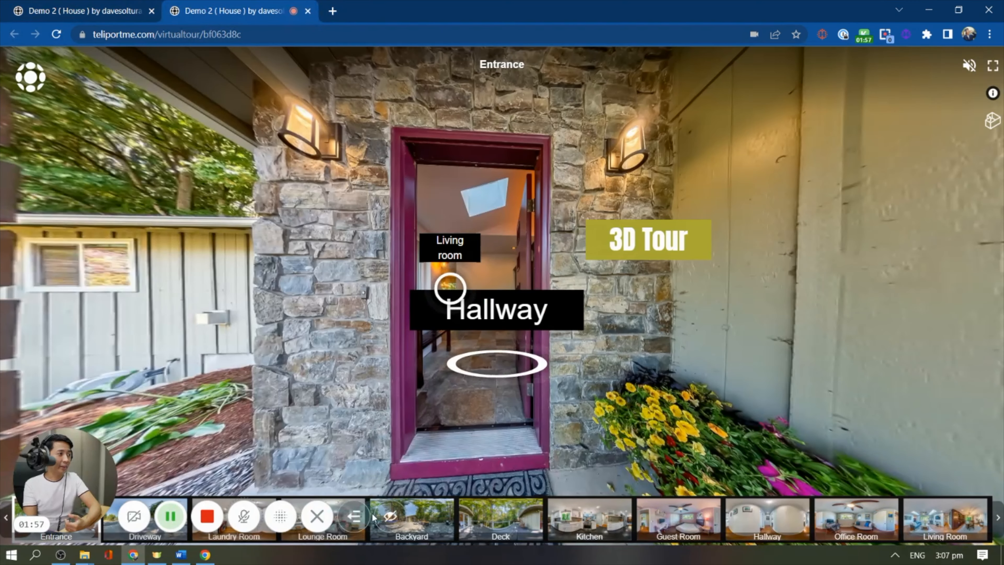
pyautogui.click(477, 524)
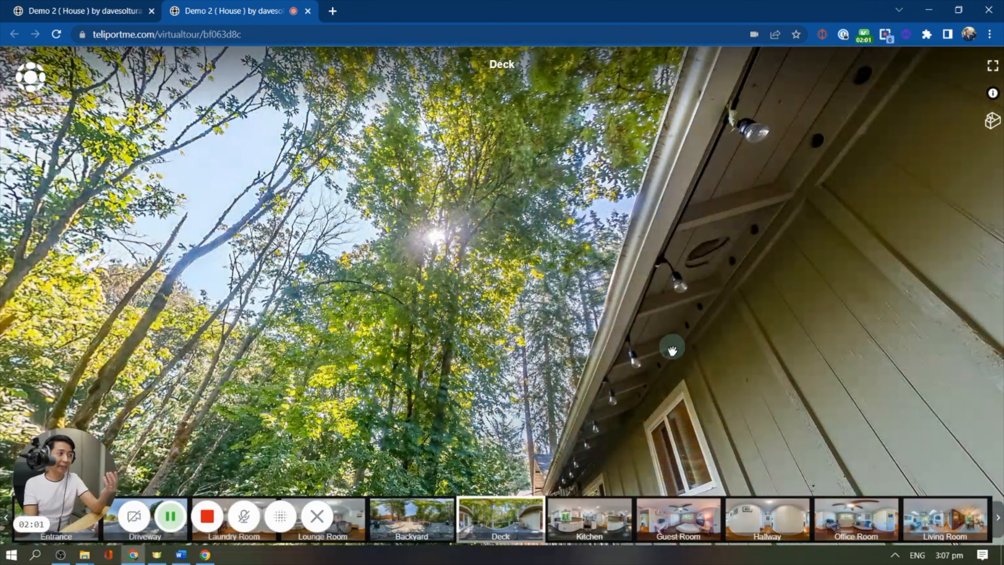
pyautogui.moveTo(668, 385); pyautogui.dragTo(714, 272)
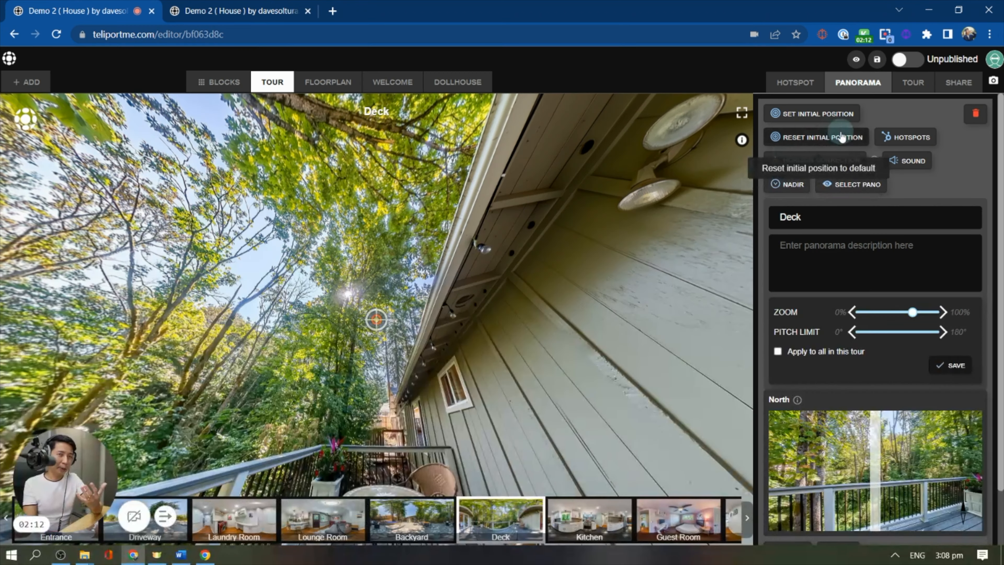
# Reset the Deck panorama's initial position to the default and raise its zoom setting.
pyautogui.click(846, 137)
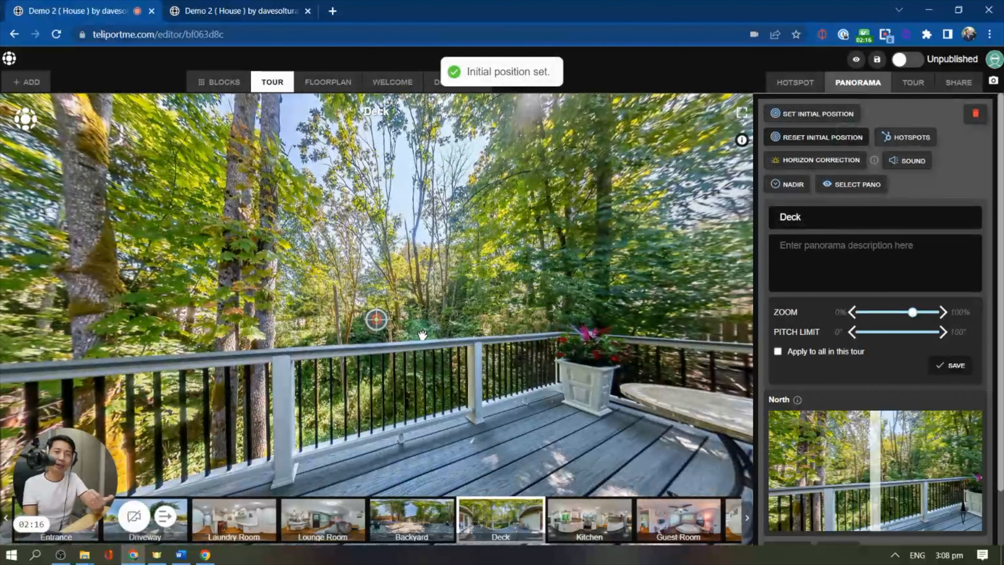
pyautogui.moveTo(912, 312); pyautogui.dragTo(950, 316)
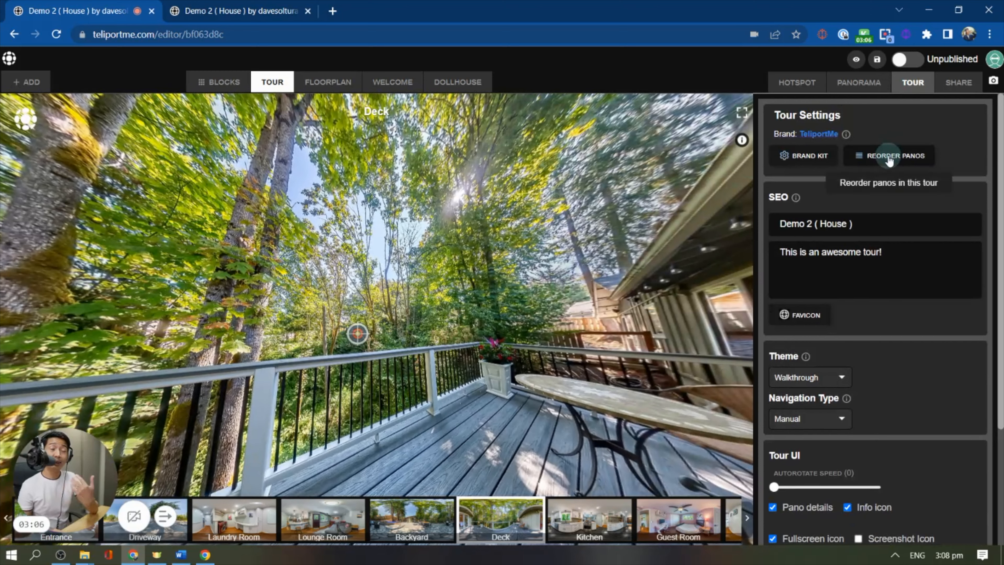
# Apply the existing personal brand's settings to the tour from the brand kit.
pyautogui.click(808, 156)
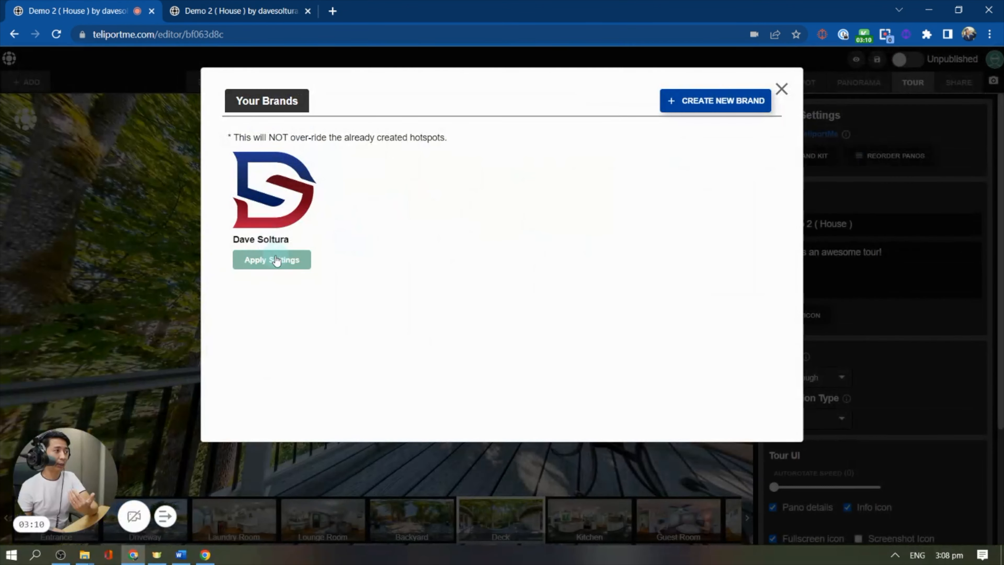
pyautogui.click(276, 260)
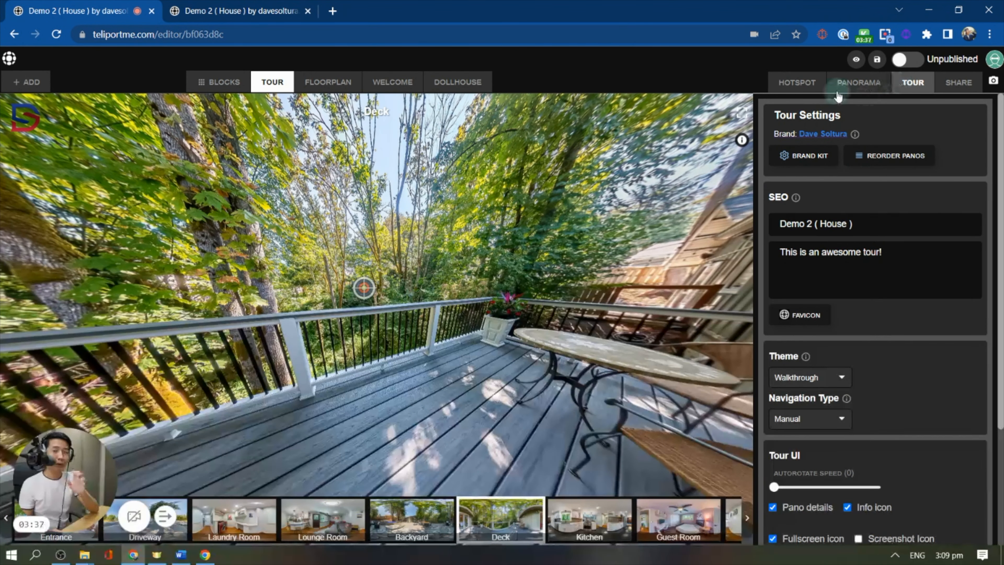
# Place a new text-type hotspot over the Deck's floor beside the railing and change its font size.
pyautogui.click(800, 84)
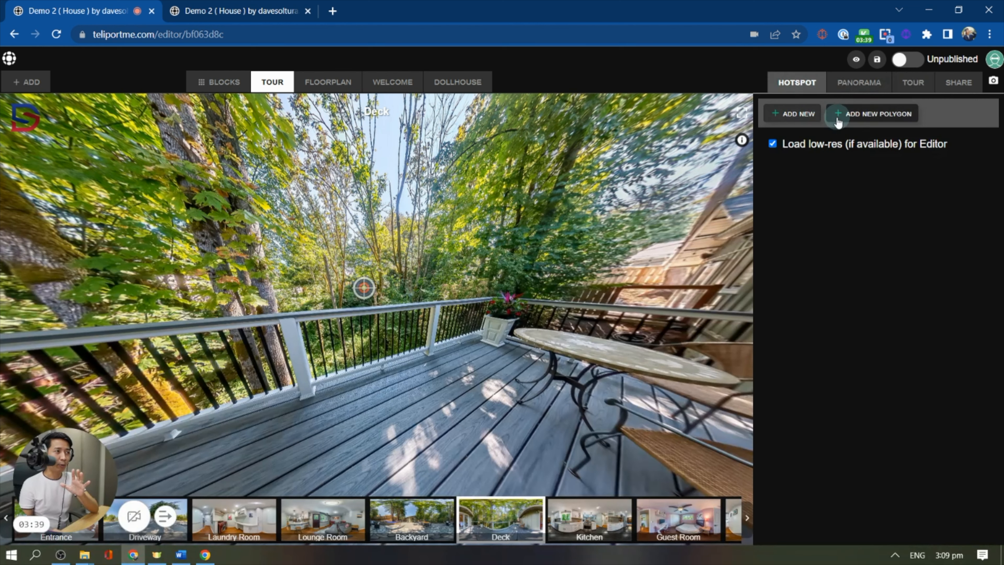
pyautogui.click(806, 115)
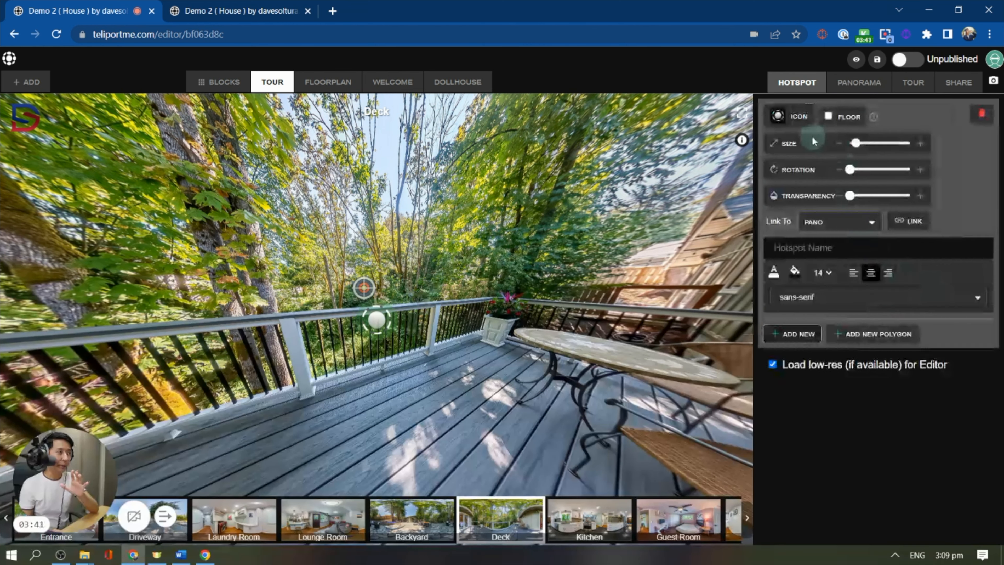
pyautogui.click(845, 226)
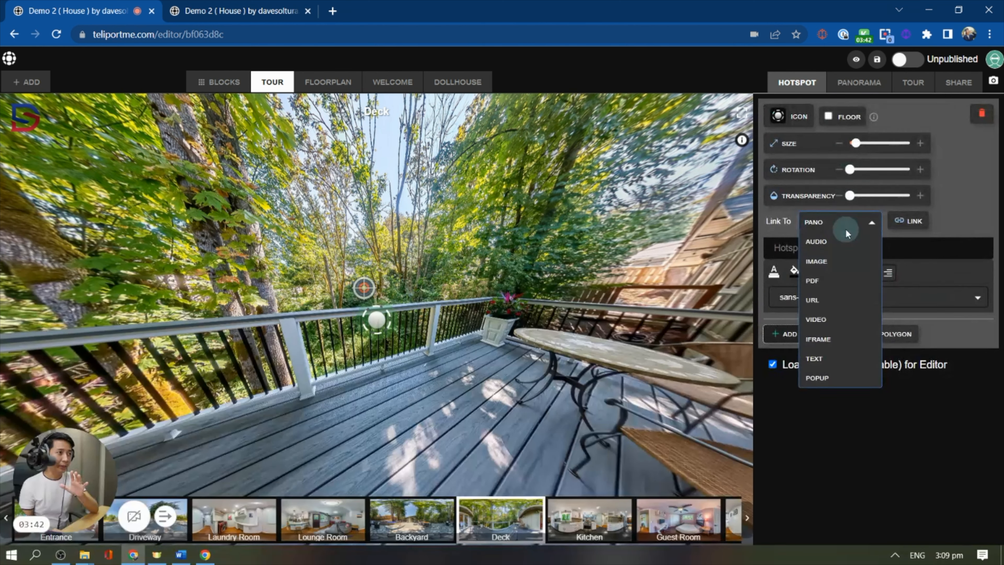
pyautogui.click(823, 361)
pyautogui.moveTo(378, 324); pyautogui.dragTo(395, 358)
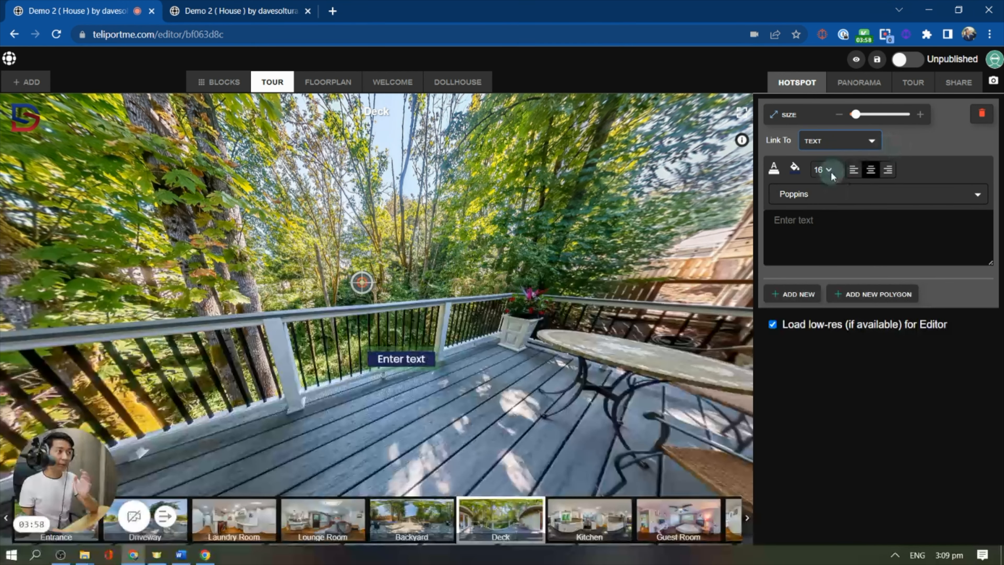
pyautogui.click(830, 171)
pyautogui.click(823, 253)
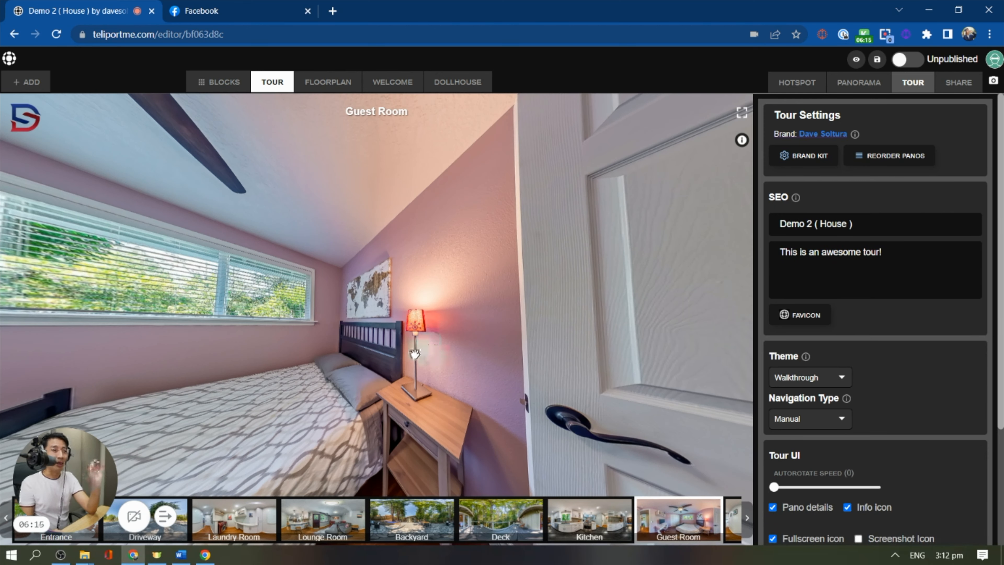
# Add a Magic Embed block to the Guest Room panorama and position it over the world map above the bed.
pyautogui.scroll(3, 314, 363)
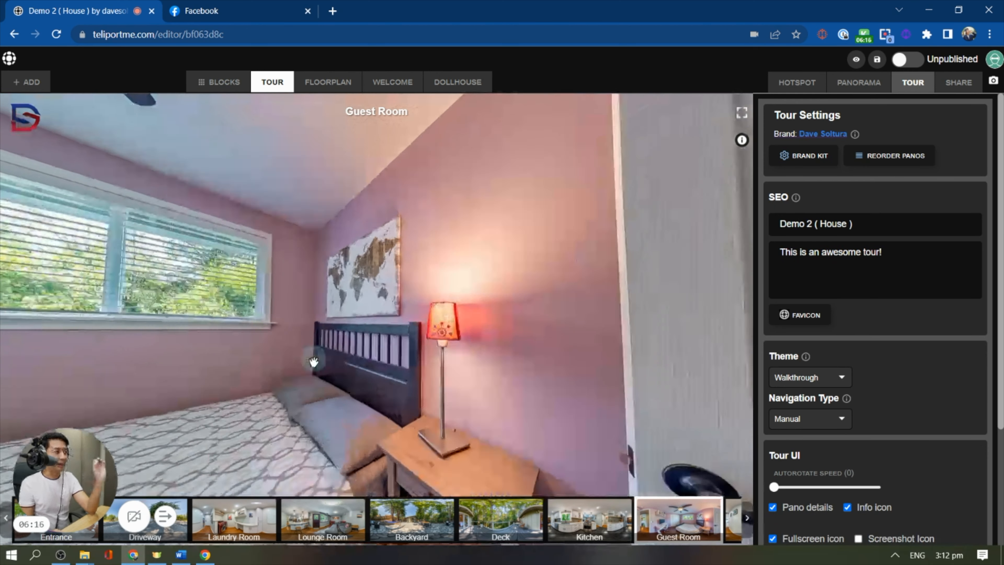
pyautogui.moveTo(307, 378); pyautogui.dragTo(487, 388)
pyautogui.scroll(5, 545, 291)
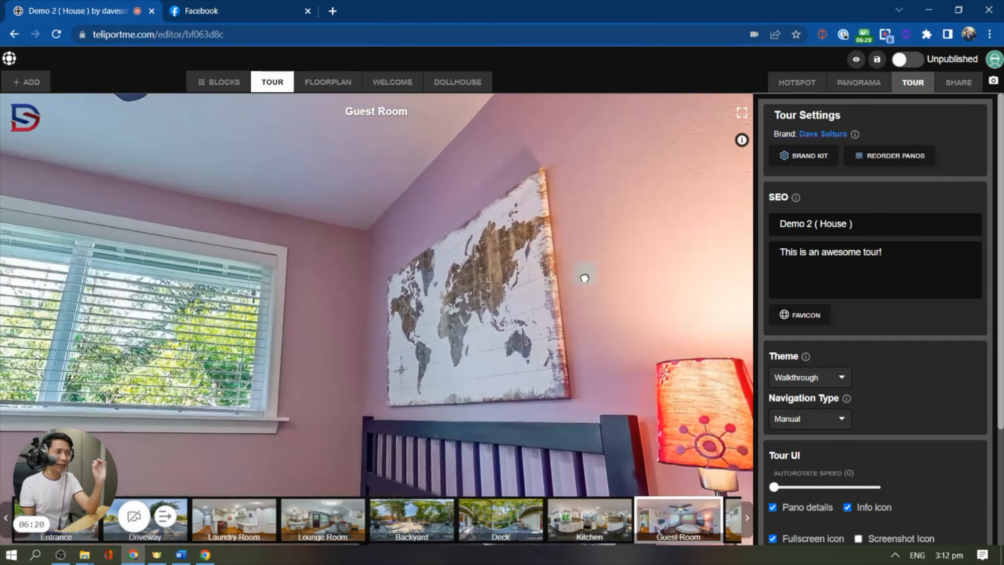
pyautogui.moveTo(584, 277); pyautogui.dragTo(571, 224)
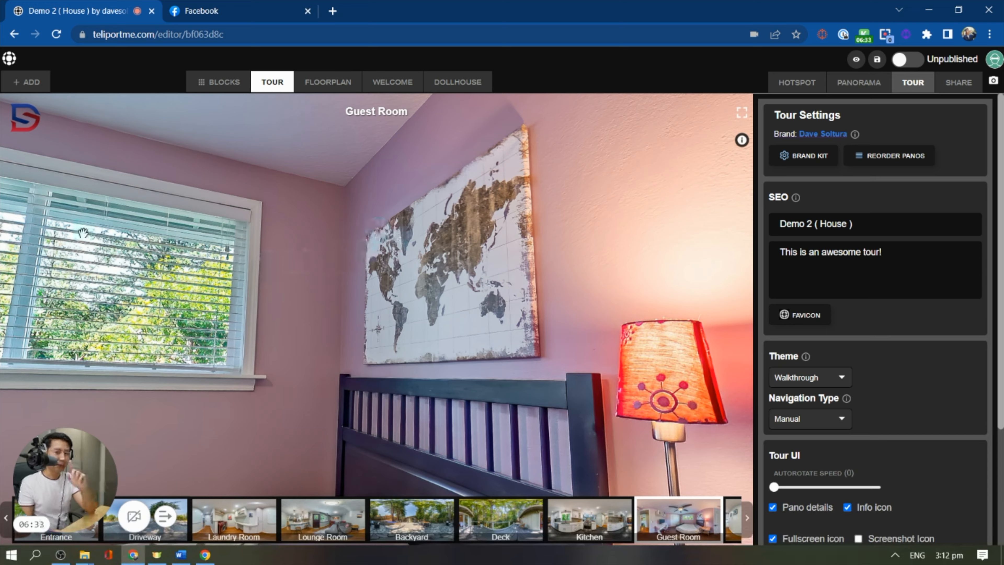
pyautogui.click(24, 82)
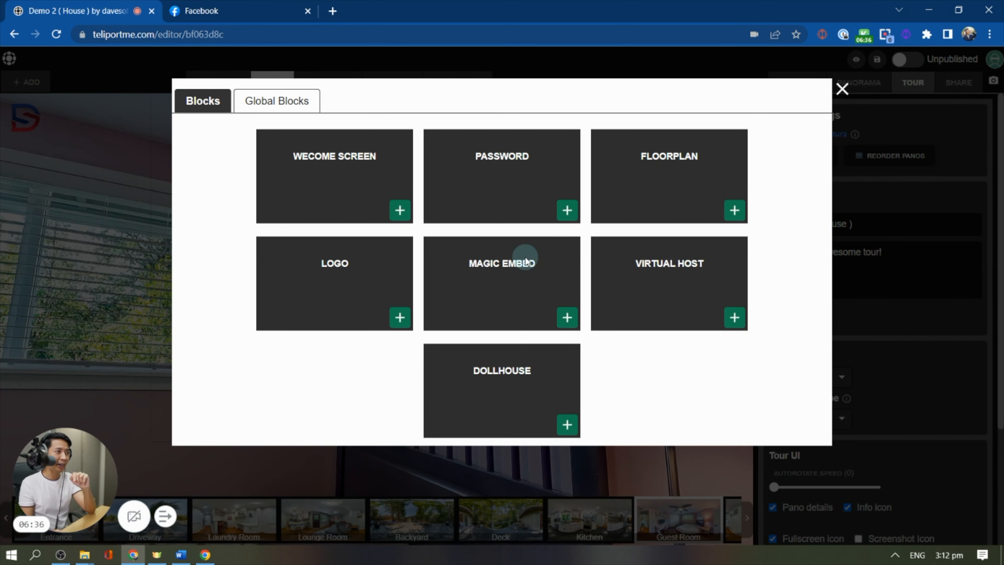
pyautogui.click(565, 318)
pyautogui.moveTo(421, 329); pyautogui.dragTo(558, 302)
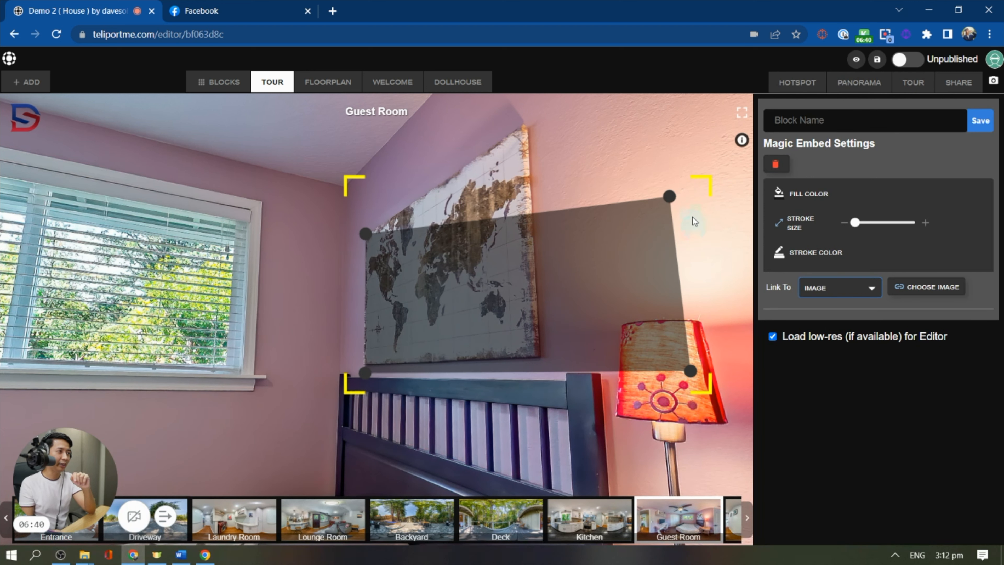
# Fit the Magic Embed's corner points to the outline of the world map canvas.
pyautogui.moveTo(669, 196); pyautogui.dragTo(525, 126)
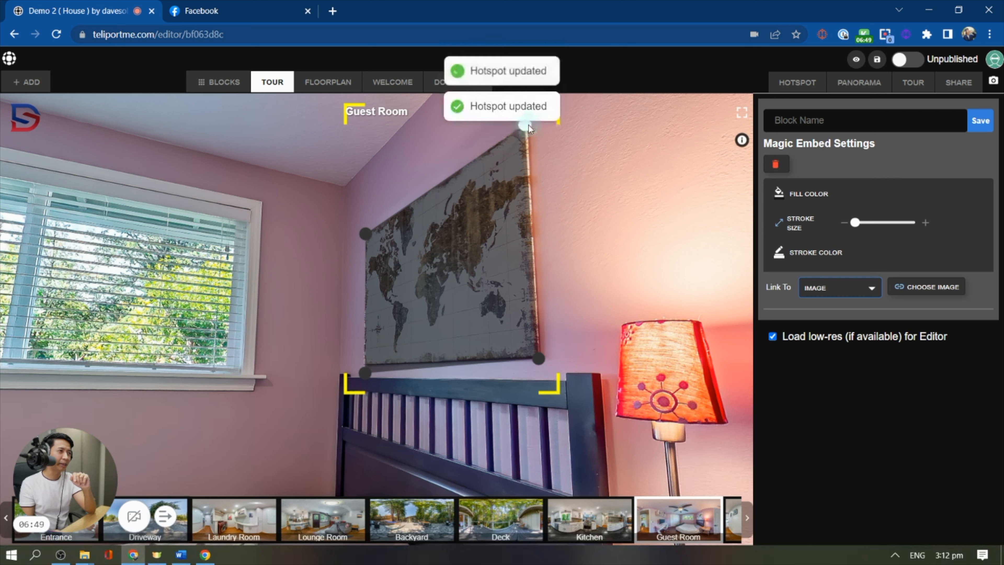
pyautogui.moveTo(365, 373); pyautogui.dragTo(365, 368)
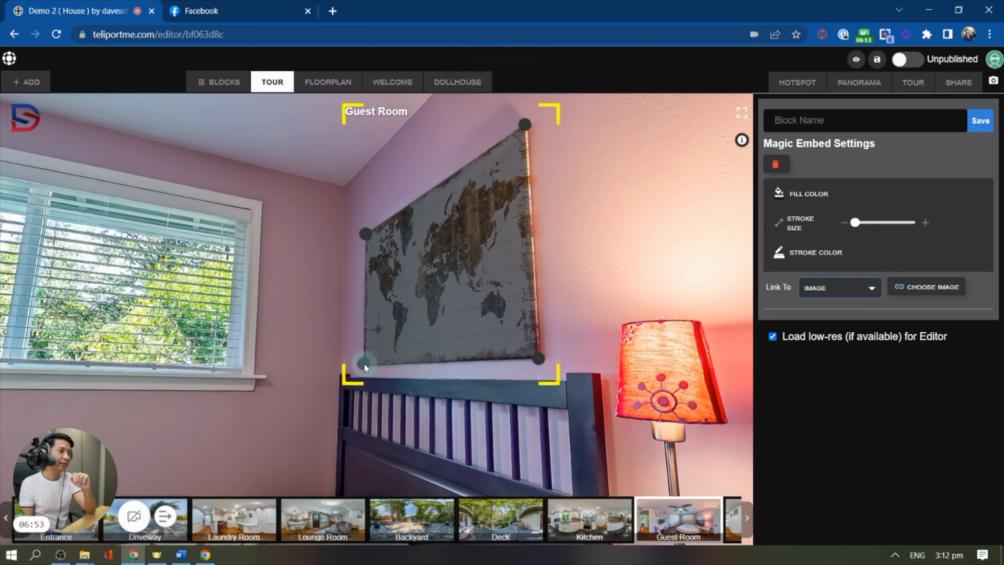
pyautogui.moveTo(526, 125); pyautogui.dragTo(529, 125)
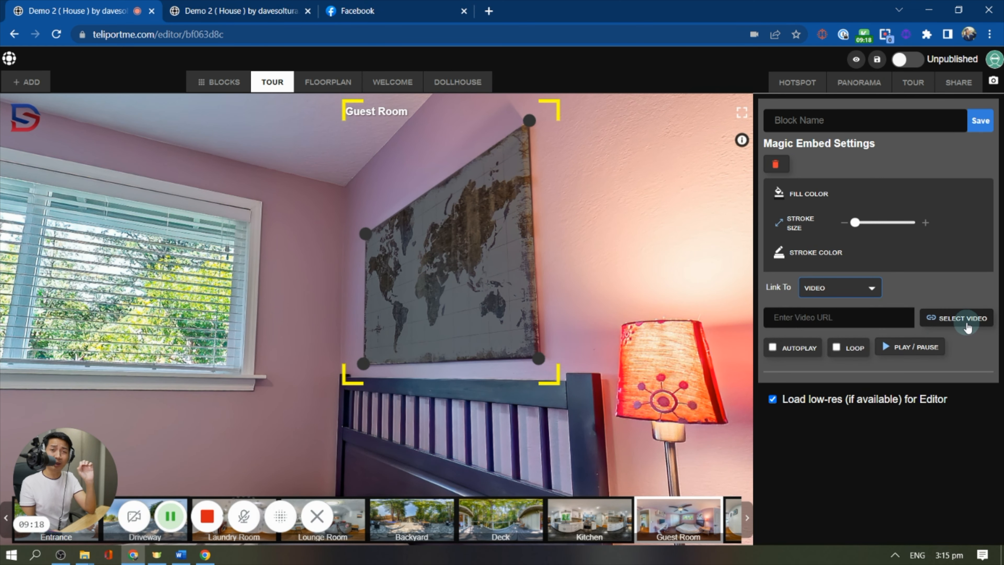
# Link the Magic Embed to the already uploaded MP4 video and turn on looping.
pyautogui.click(966, 324)
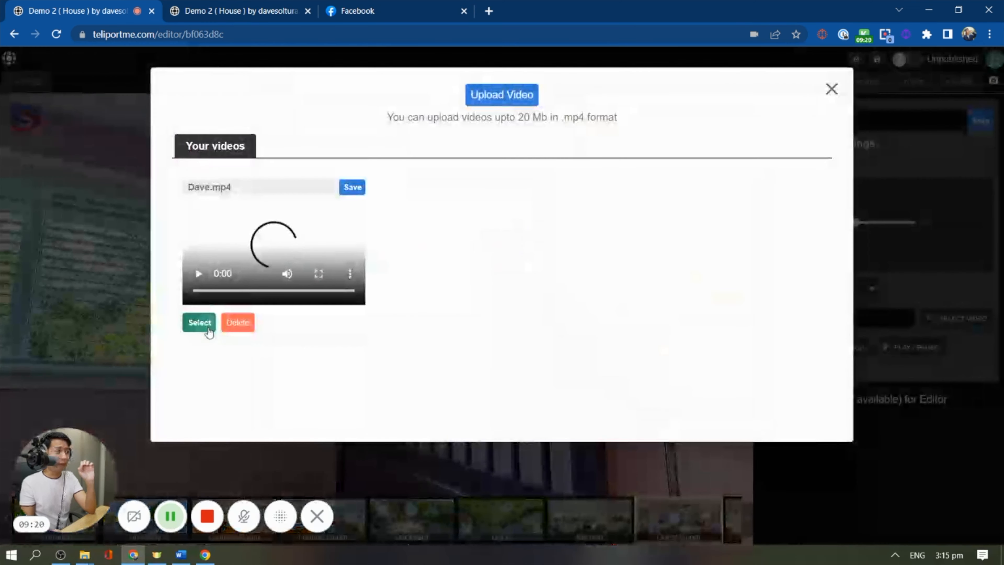
pyautogui.click(198, 321)
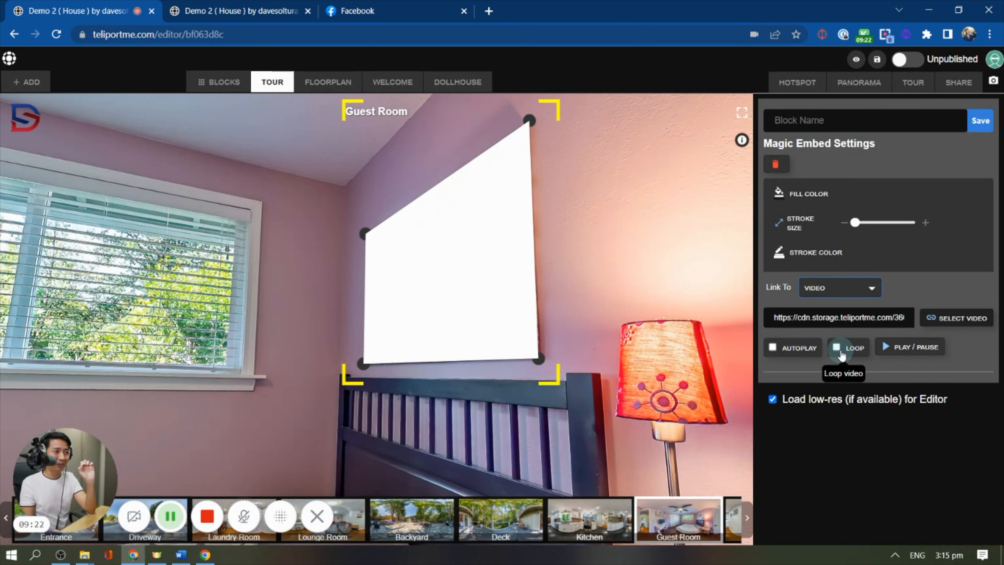
pyautogui.click(841, 352)
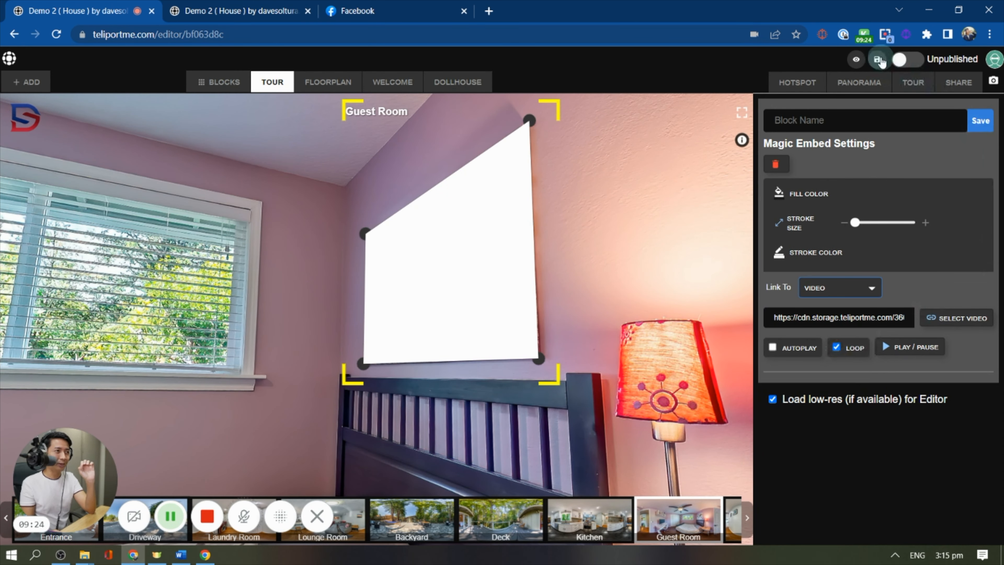
# Save the tour and open its preview.
pyautogui.click(880, 59)
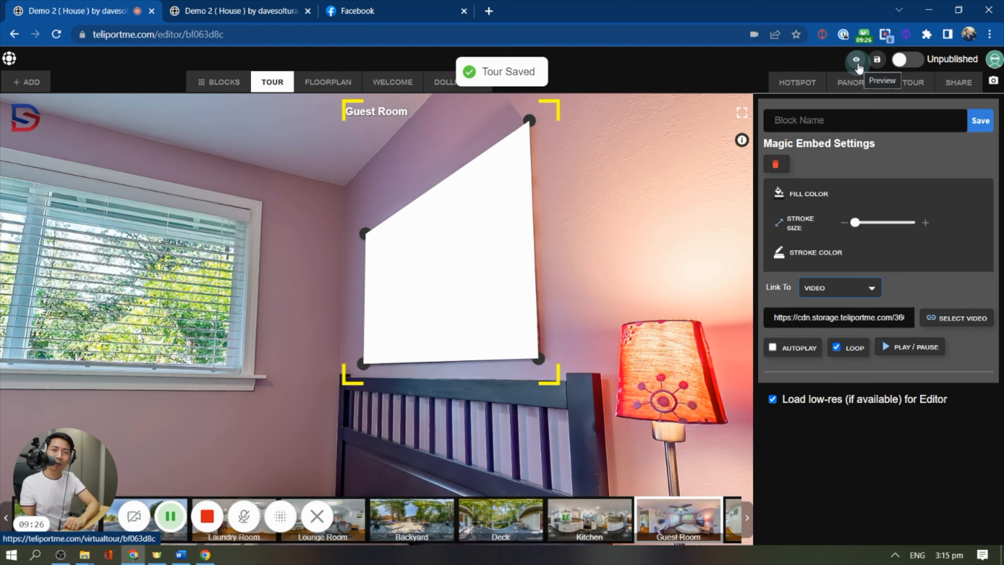
pyautogui.click(856, 60)
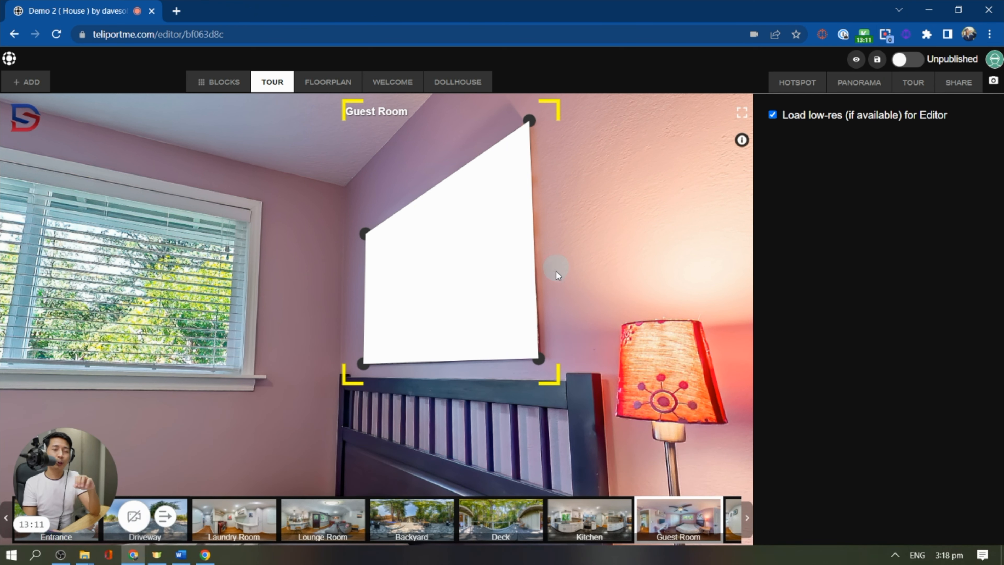
# Add a welcome screen block to the tour and select its description text.
pyautogui.click(37, 84)
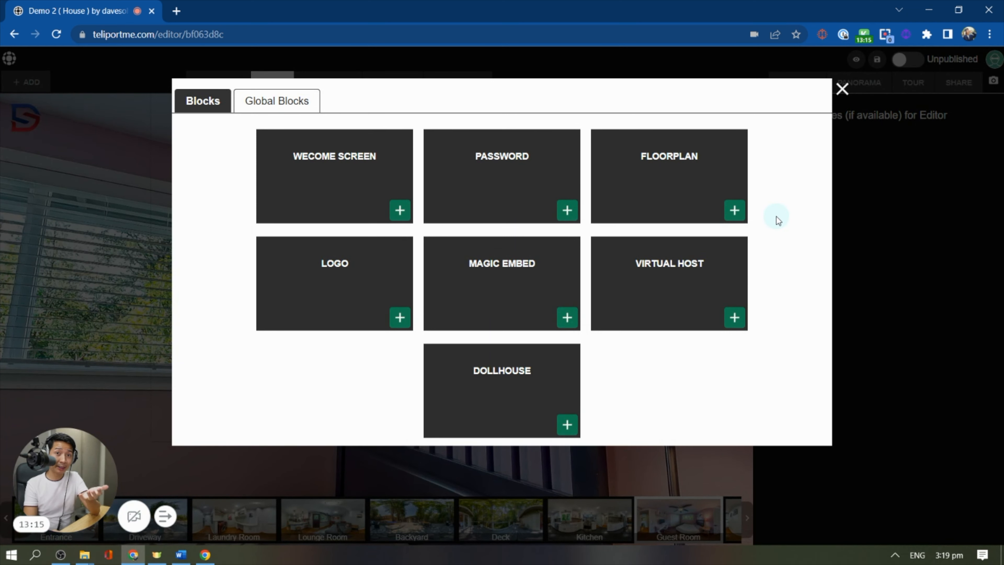
pyautogui.click(400, 213)
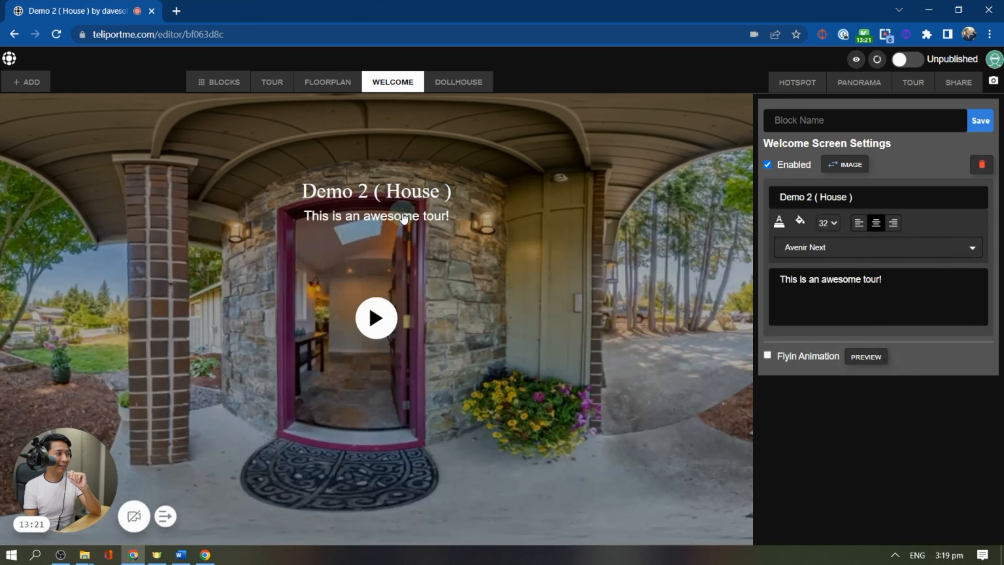
pyautogui.moveTo(971, 303); pyautogui.dragTo(733, 272)
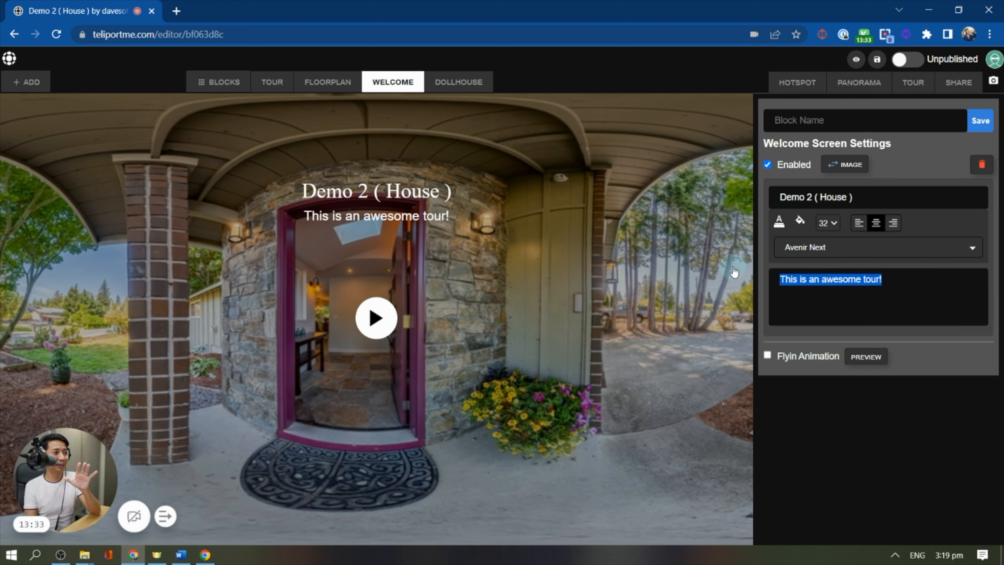
# Preview the tour and start it from the welcome screen.
pyautogui.click(856, 61)
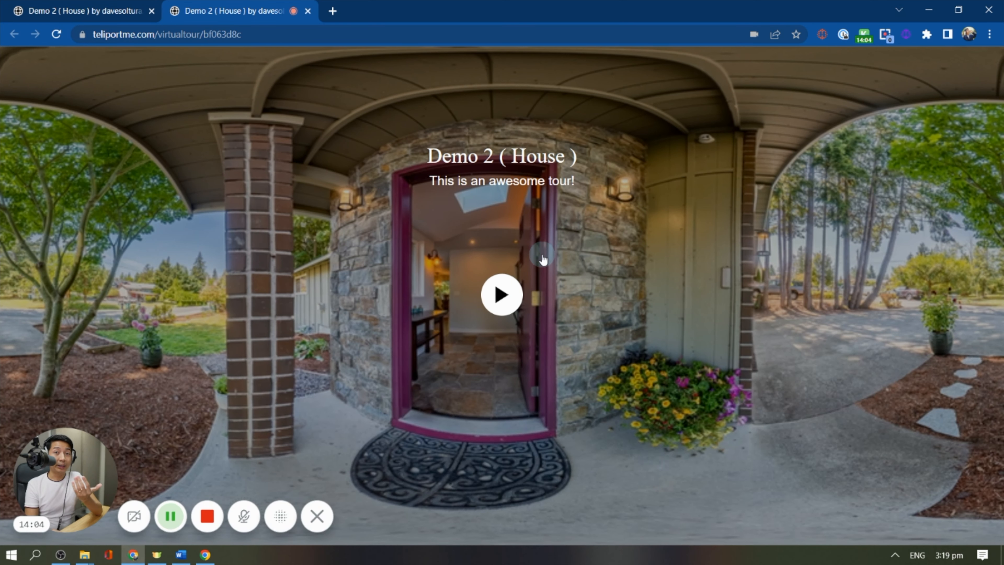
pyautogui.click(507, 292)
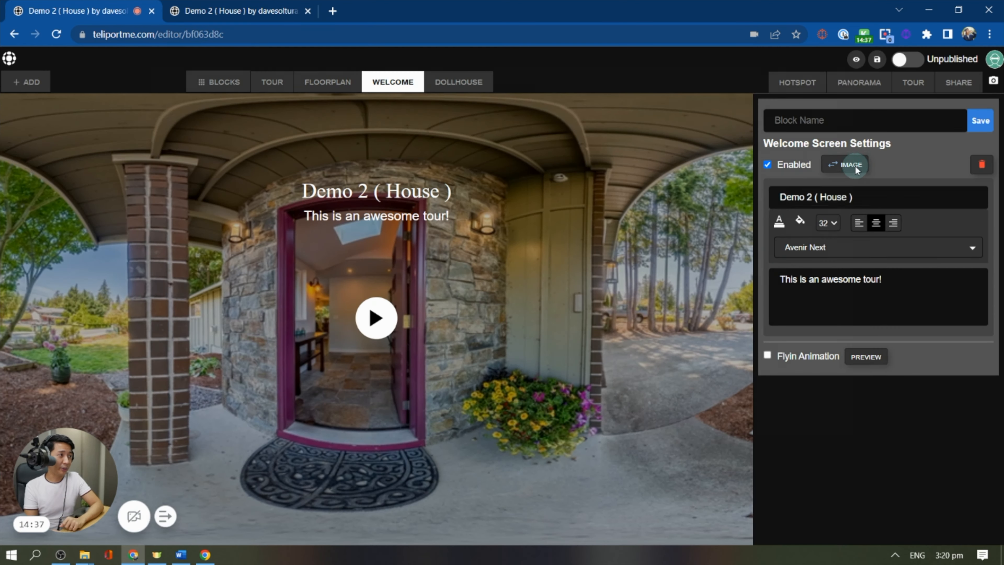
# Replace the welcome screen's background with the tour image of the driveway and house front.
pyautogui.click(855, 165)
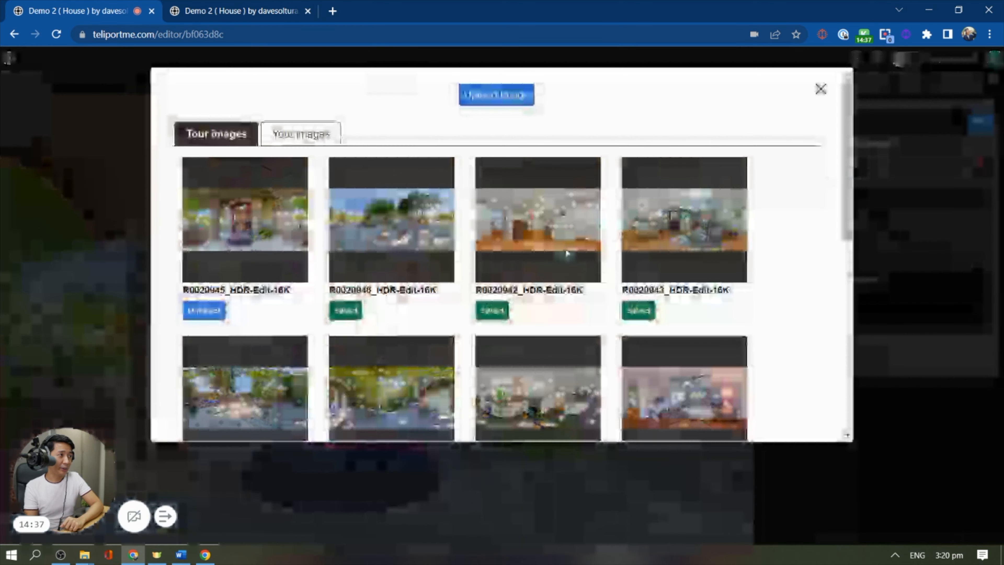
pyautogui.click(345, 310)
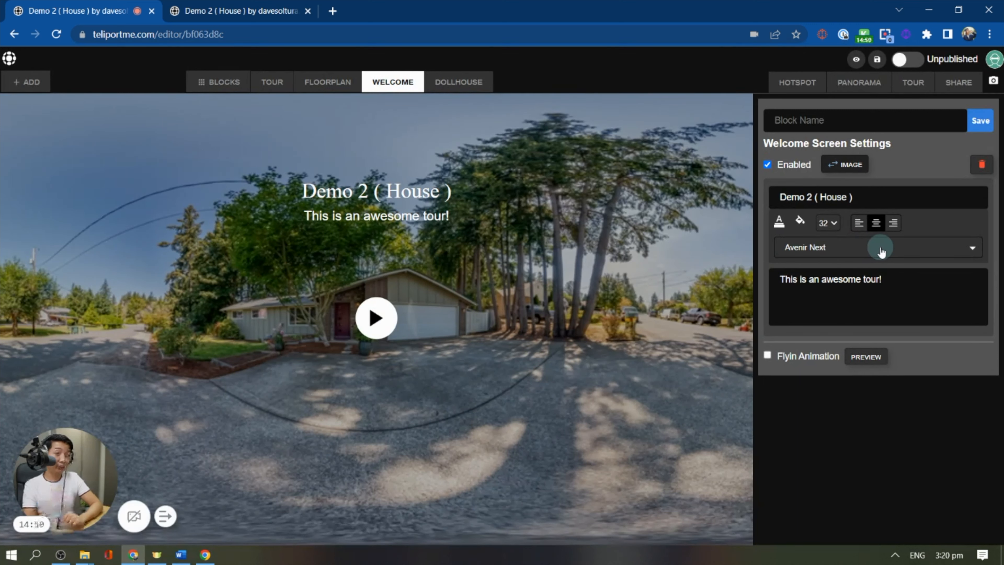
# Enable the fly-in animation for the welcome screen and play its preview twice.
pyautogui.click(767, 355)
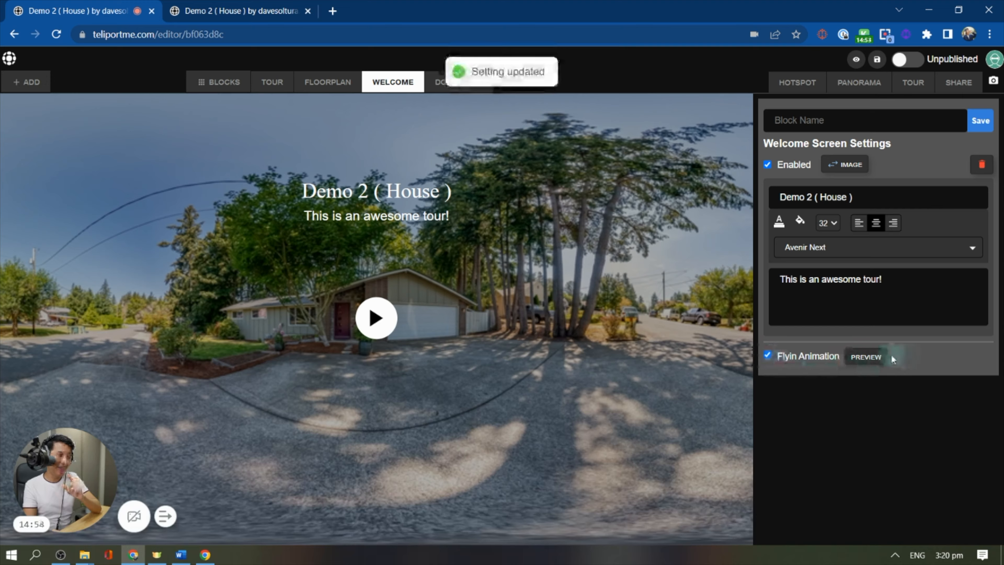
pyautogui.click(866, 355)
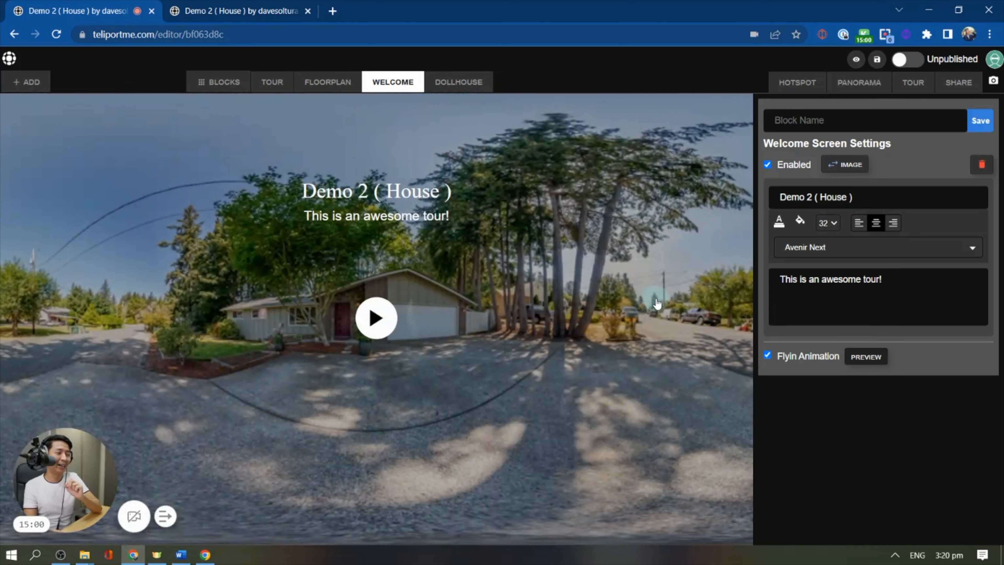
pyautogui.click(864, 357)
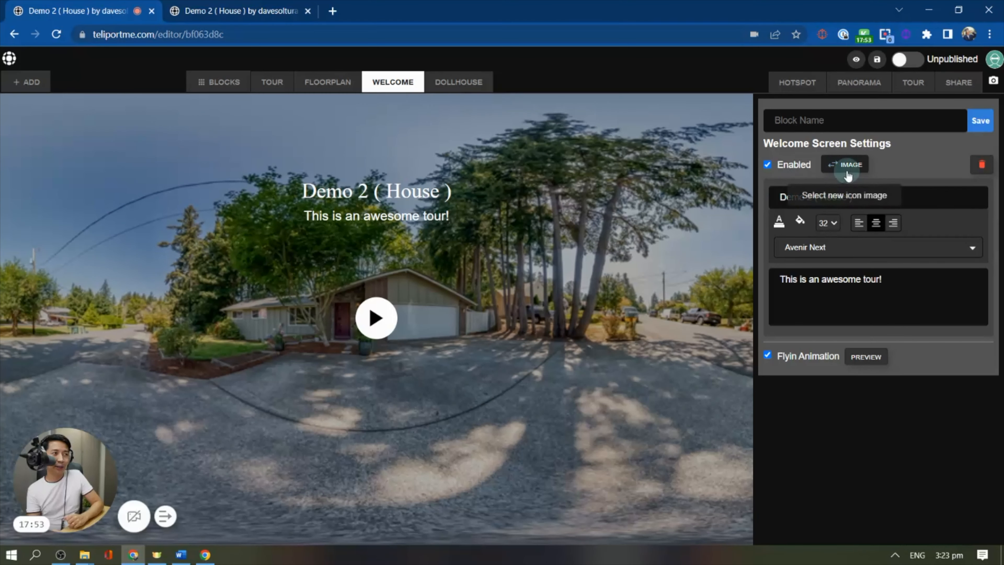
# Replace the welcome screen's background with tour image R0020945_HDR-Edit-16K, save the block and open the tour preview.
pyautogui.click(846, 165)
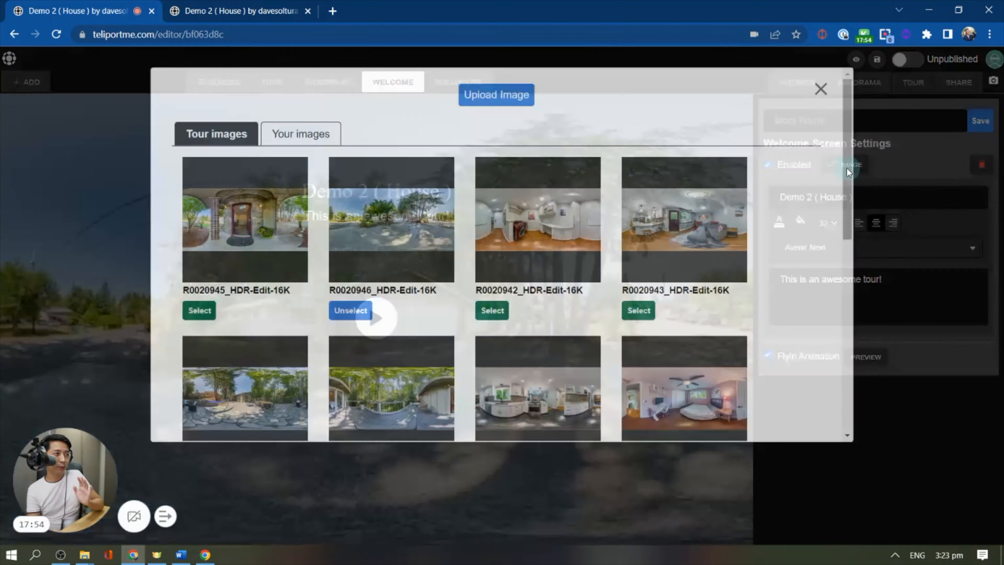
pyautogui.click(199, 310)
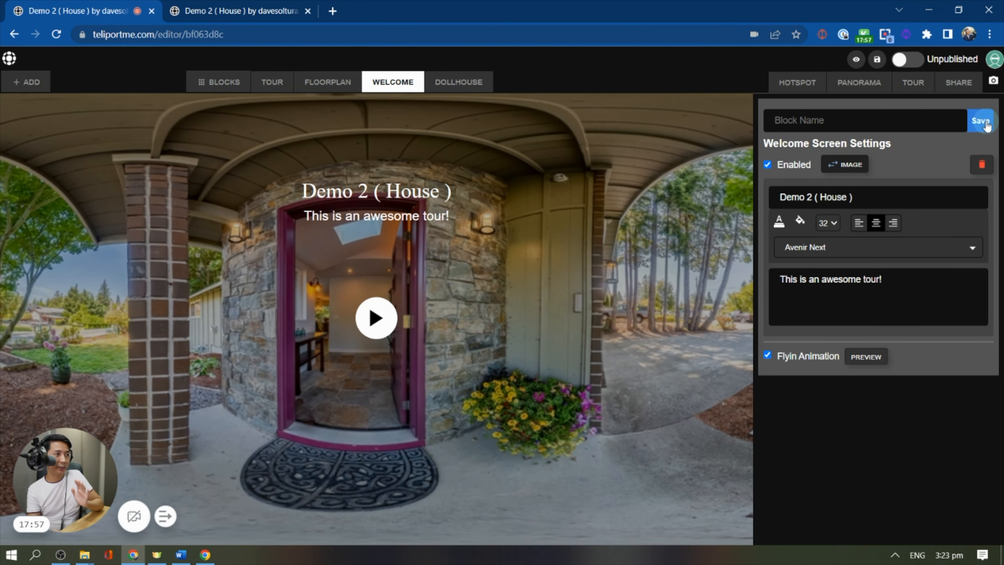
pyautogui.click(984, 122)
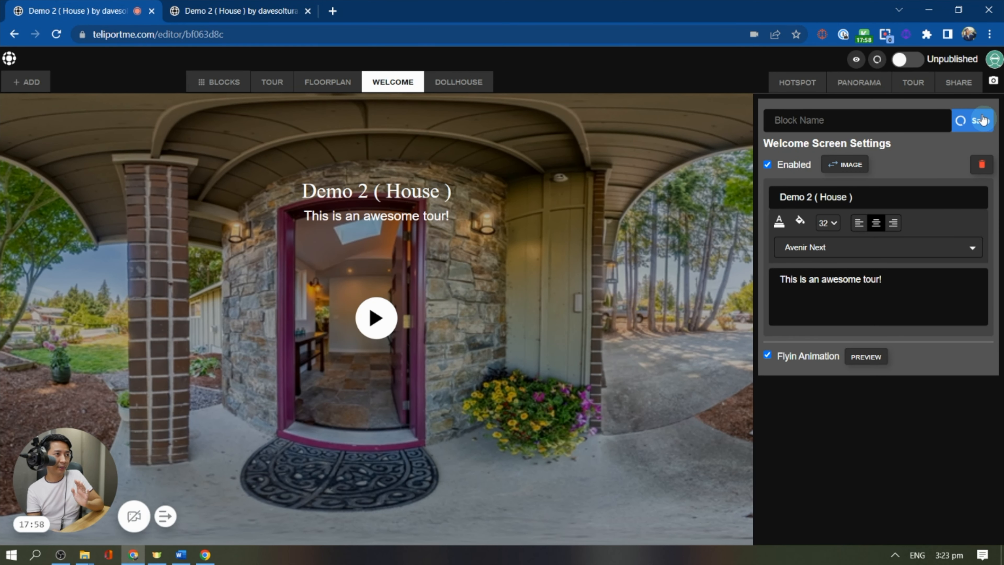
pyautogui.click(854, 60)
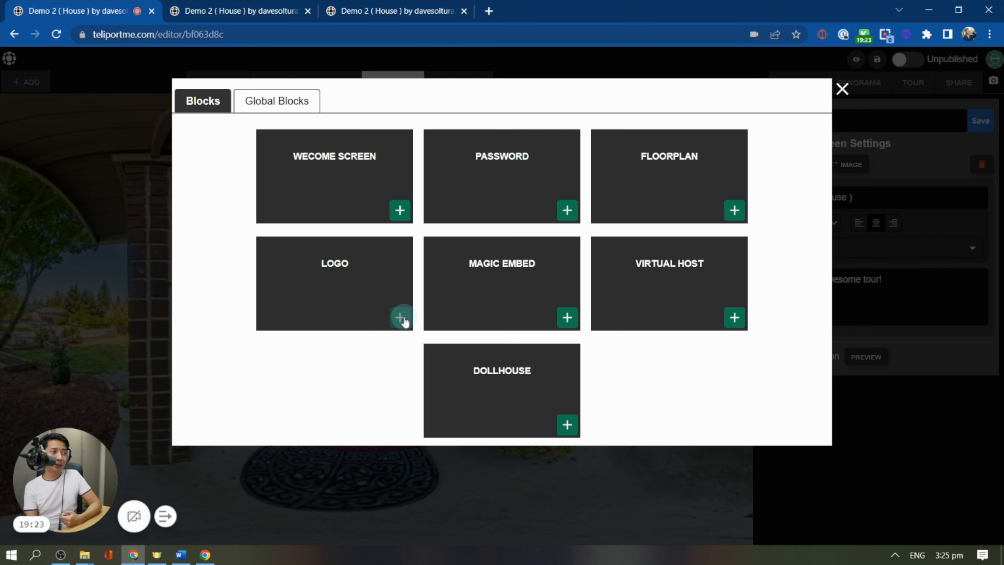
# Add a logo block to the tour and increase the logo's size and transparency slightly.
pyautogui.click(402, 316)
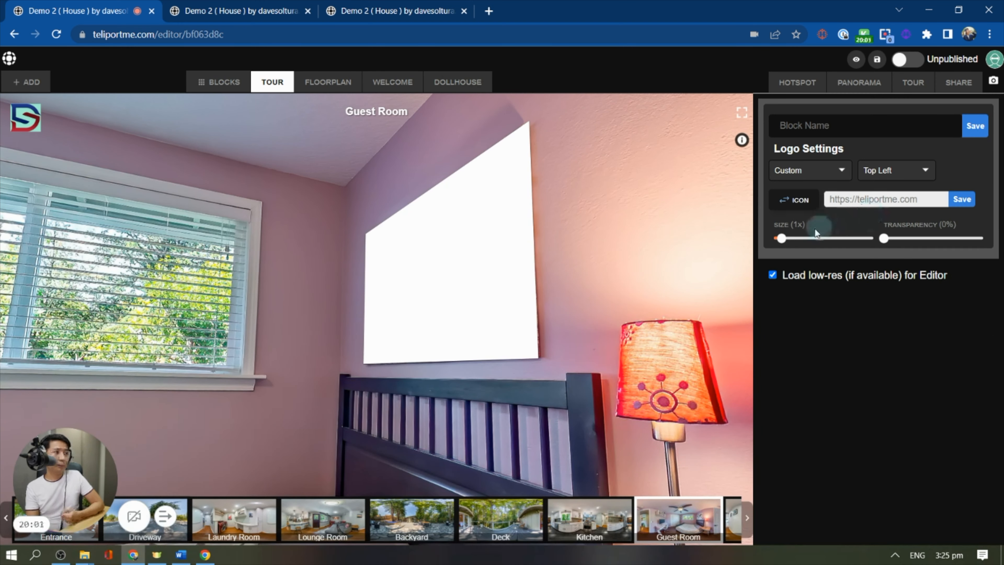
pyautogui.moveTo(781, 238)
pyautogui.mouseDown()
pyautogui.moveTo(820, 238)
pyautogui.moveTo(798, 238)
pyautogui.mouseUp()
pyautogui.moveTo(883, 239); pyautogui.dragTo(932, 239)
pyautogui.moveTo(795, 238); pyautogui.dragTo(789, 237)
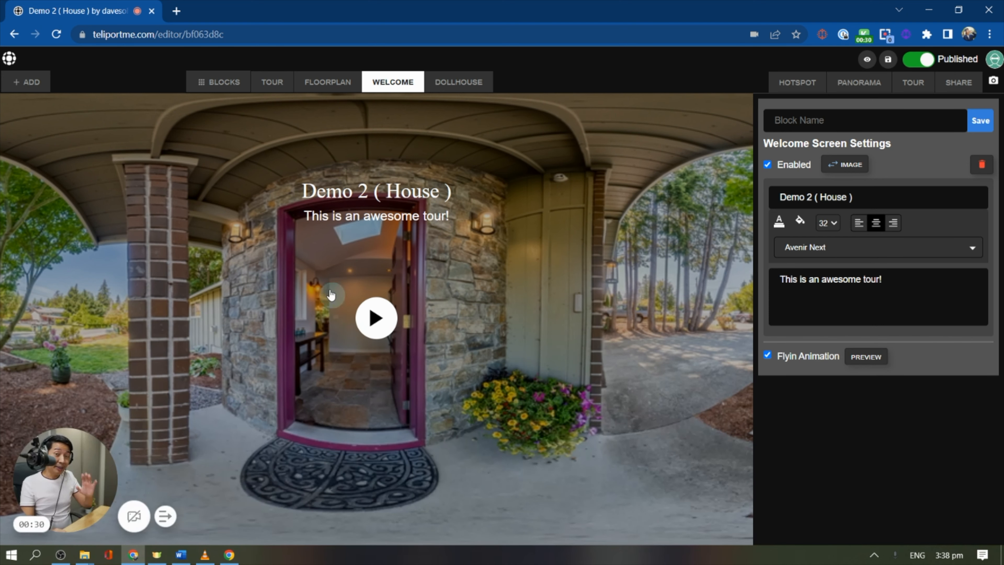
# Open the dollhouse editor and add the Entrance panorama as its first room.
pyautogui.click(468, 91)
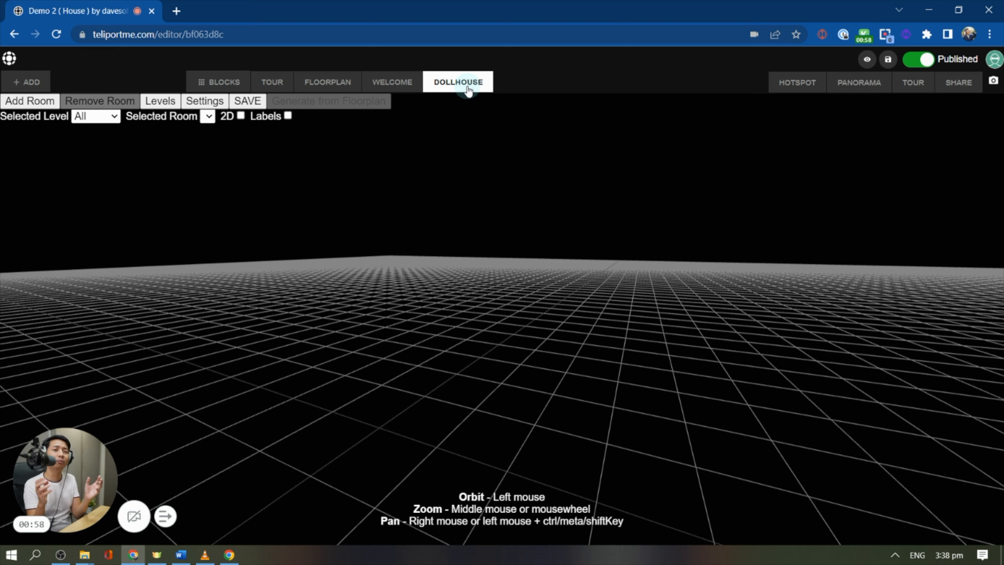
pyautogui.moveTo(620, 352); pyautogui.dragTo(596, 370)
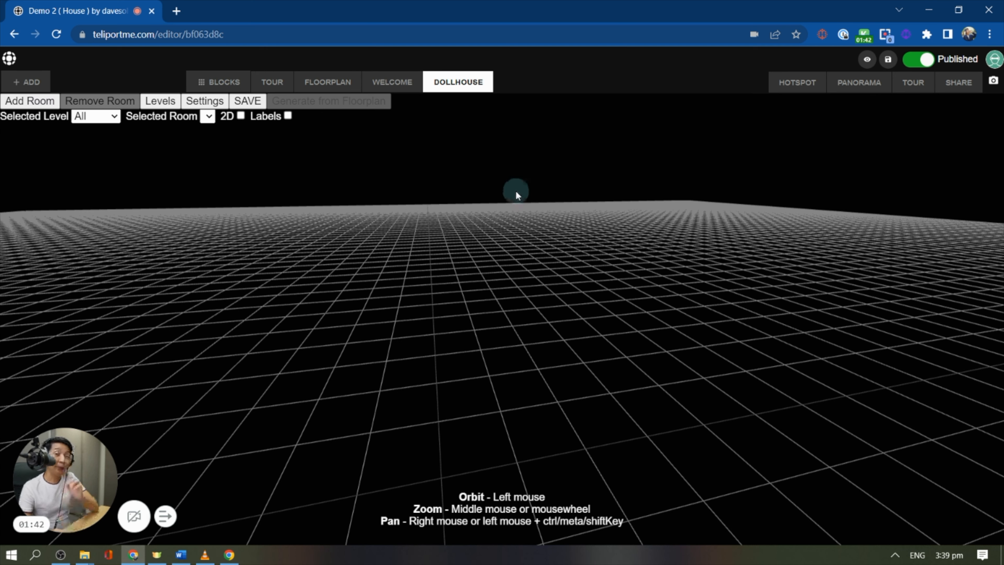
pyautogui.click(29, 101)
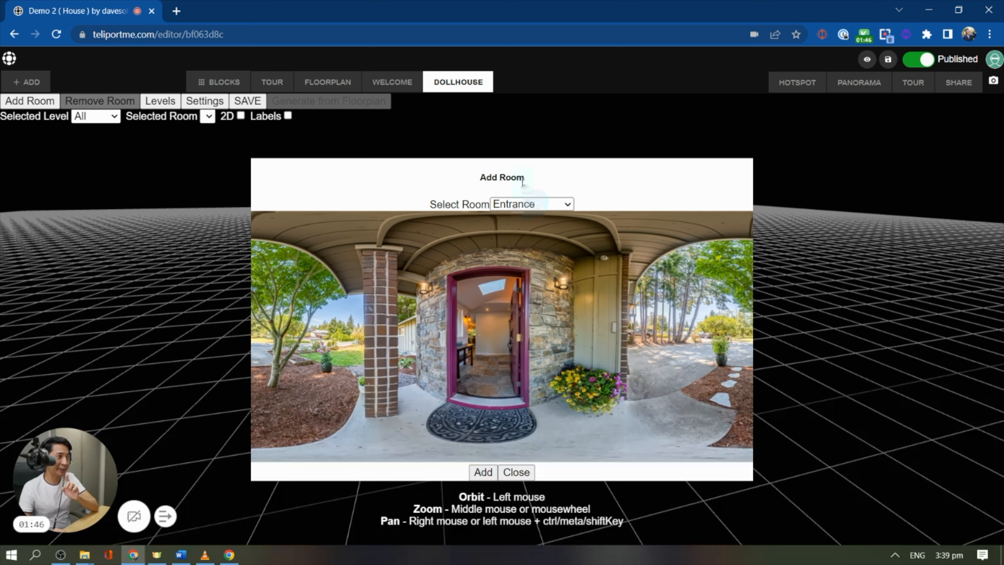
pyautogui.click(483, 475)
pyautogui.moveTo(437, 279); pyautogui.dragTo(575, 226)
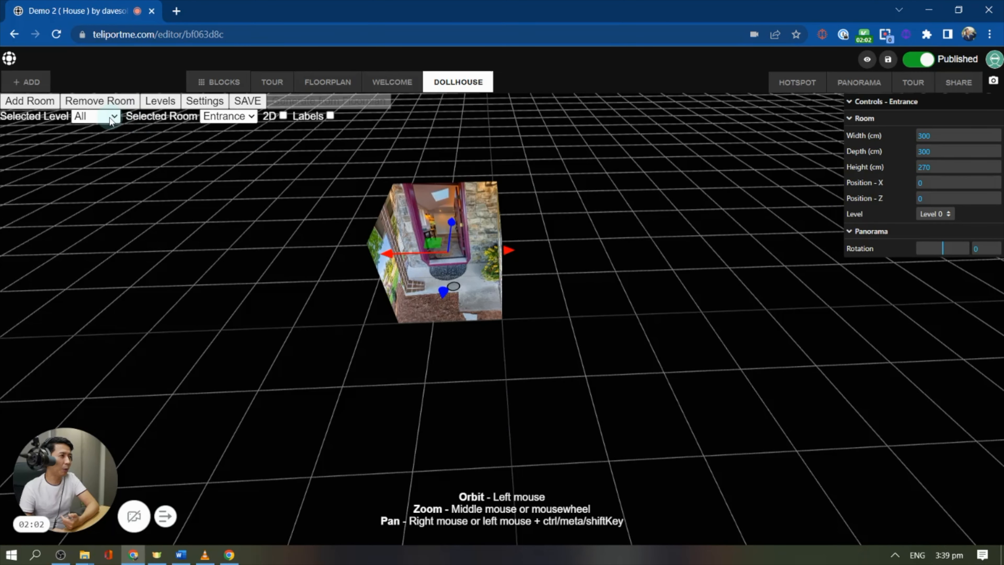
# Add the Hallway room to the dollhouse and move it behind the entrance, to position X 60, Z 690.
pyautogui.click(35, 103)
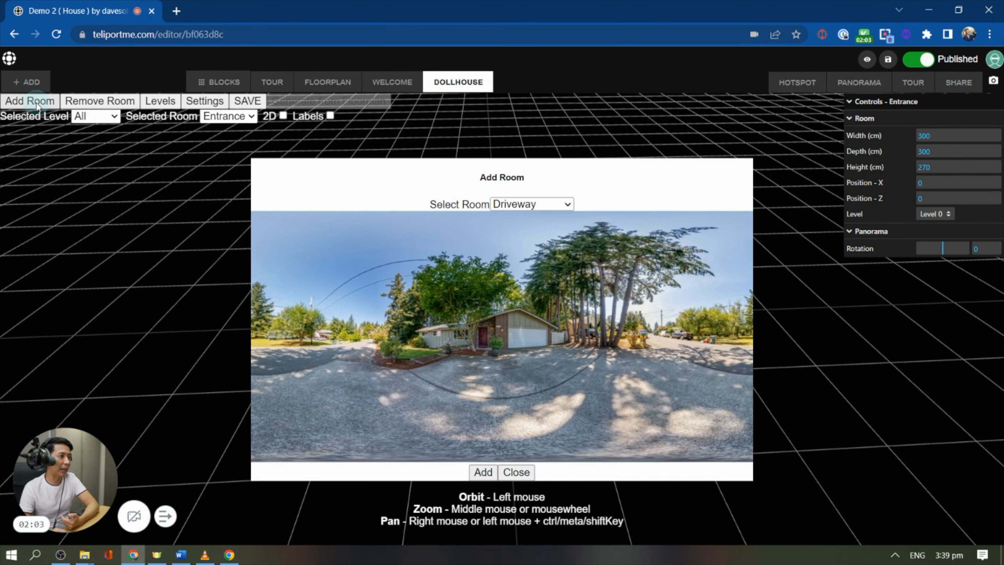
pyautogui.click(550, 210)
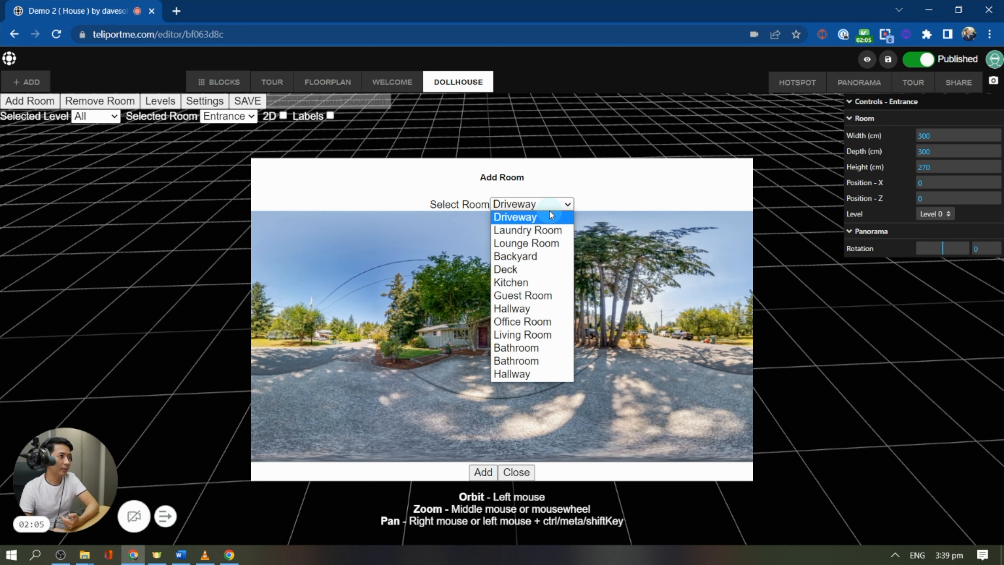
pyautogui.click(539, 309)
pyautogui.click(482, 472)
pyautogui.moveTo(443, 293); pyautogui.dragTo(363, 211)
pyautogui.moveTo(379, 159); pyautogui.dragTo(258, 199)
pyautogui.moveTo(316, 186); pyautogui.dragTo(411, 201)
pyautogui.moveTo(138, 259); pyautogui.dragTo(208, 258)
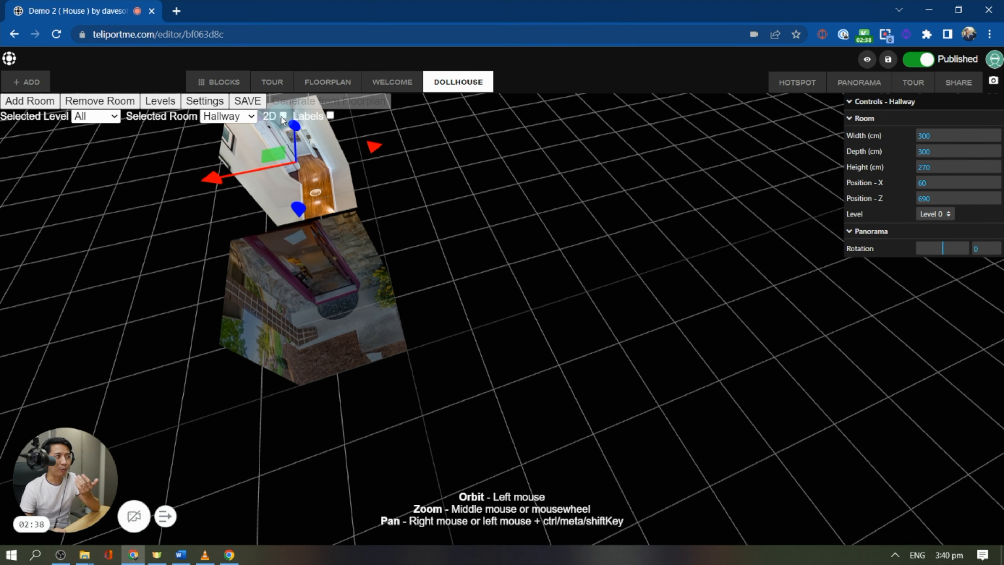
# Show the dollhouse in 2D with labels and move the hallway against the entrance, to position X 30, Z 300.
pyautogui.click(283, 116)
pyautogui.scroll(3, 425, 147)
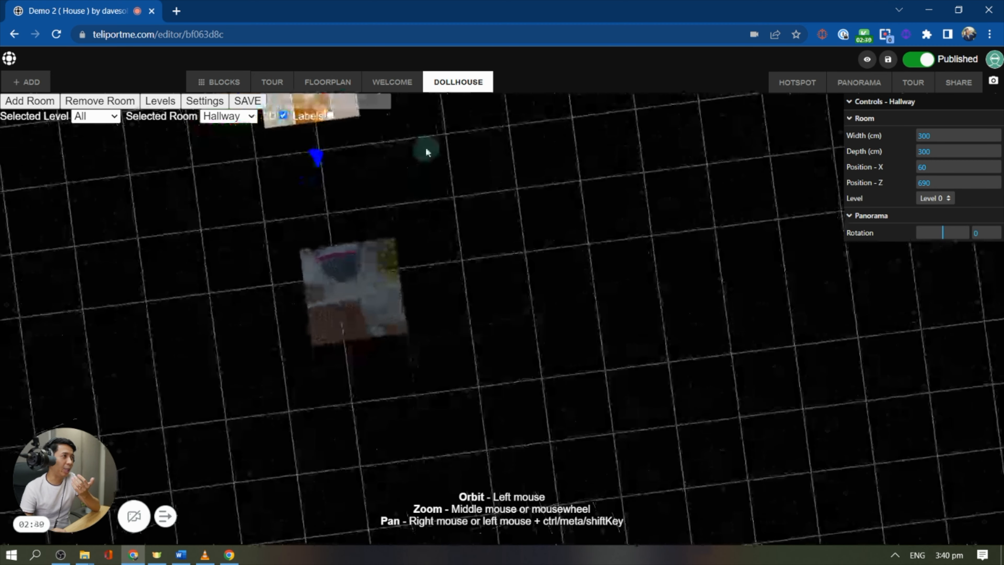
pyautogui.scroll(-4, 425, 158)
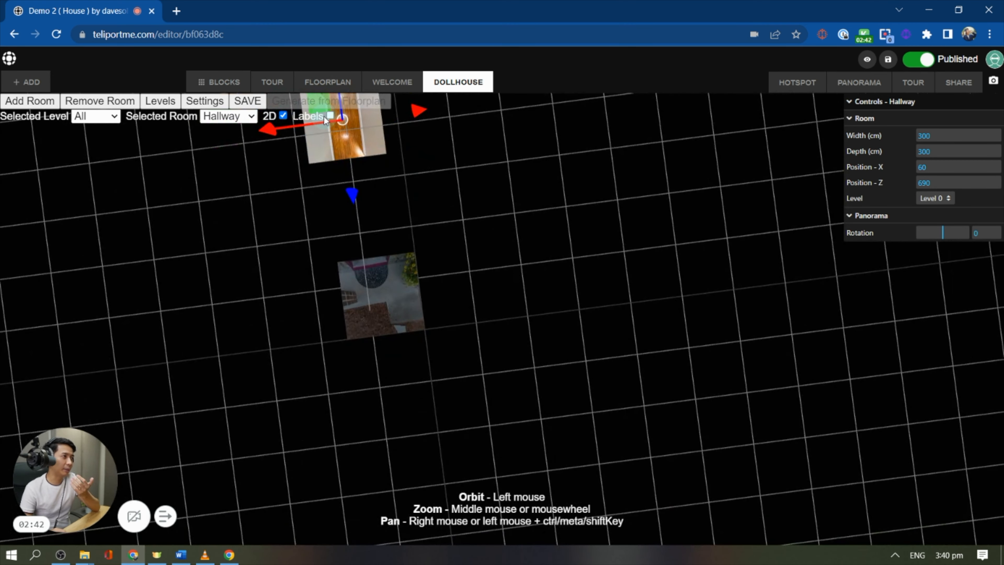
pyautogui.moveTo(372, 139); pyautogui.dragTo(368, 153)
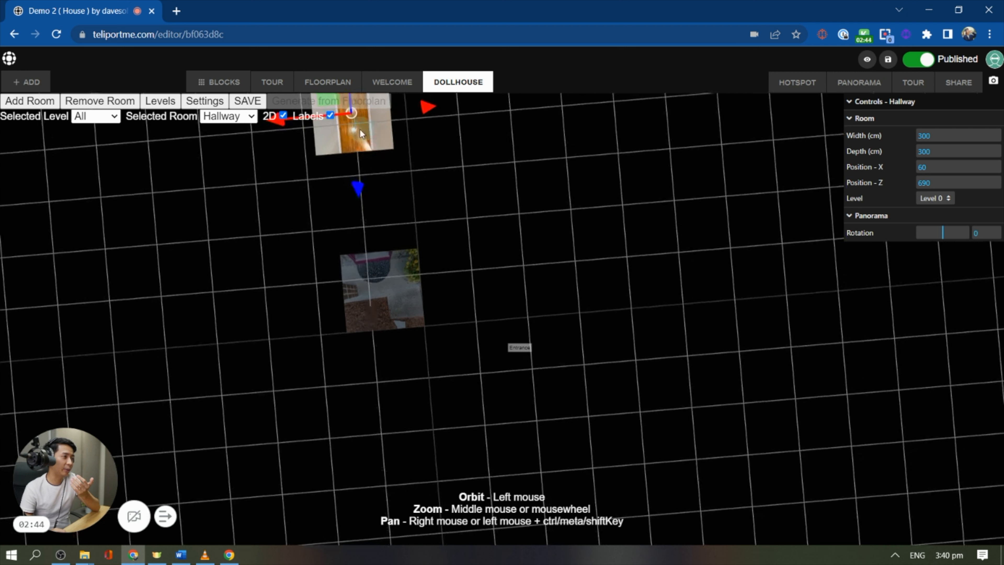
pyautogui.moveTo(360, 154); pyautogui.dragTo(383, 233)
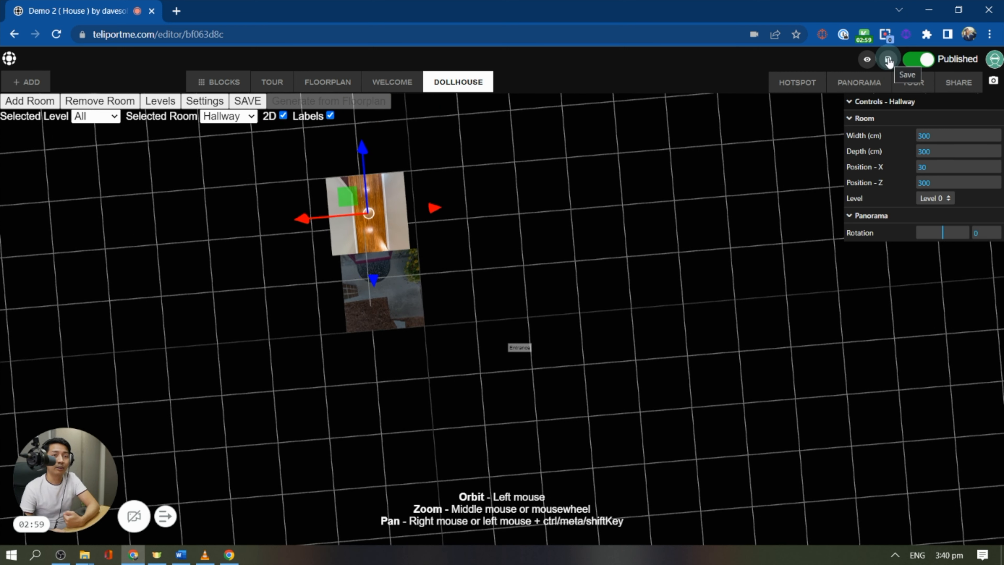
# Save the tour, open its preview and look around the Hallway panorama.
pyautogui.click(888, 61)
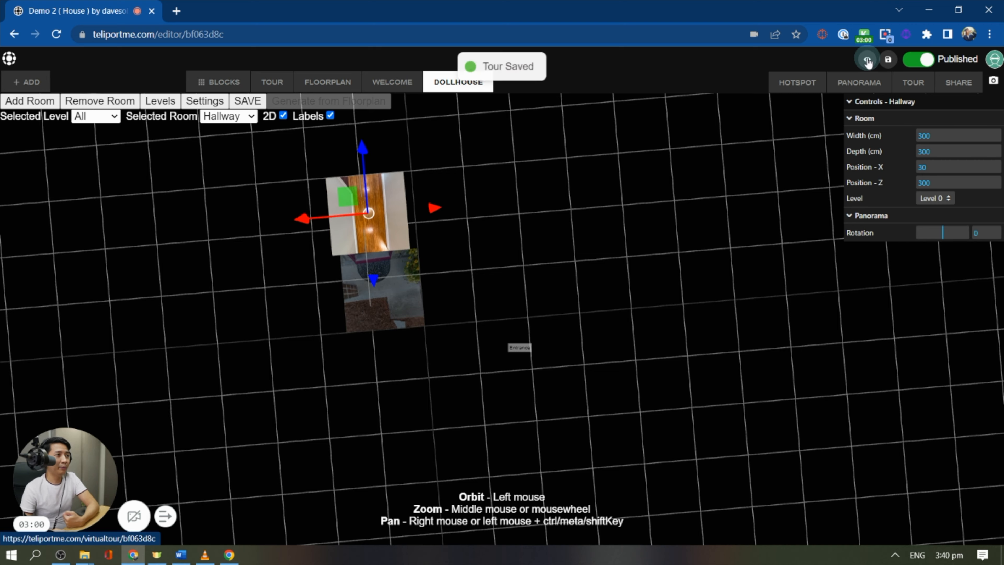
pyautogui.click(866, 59)
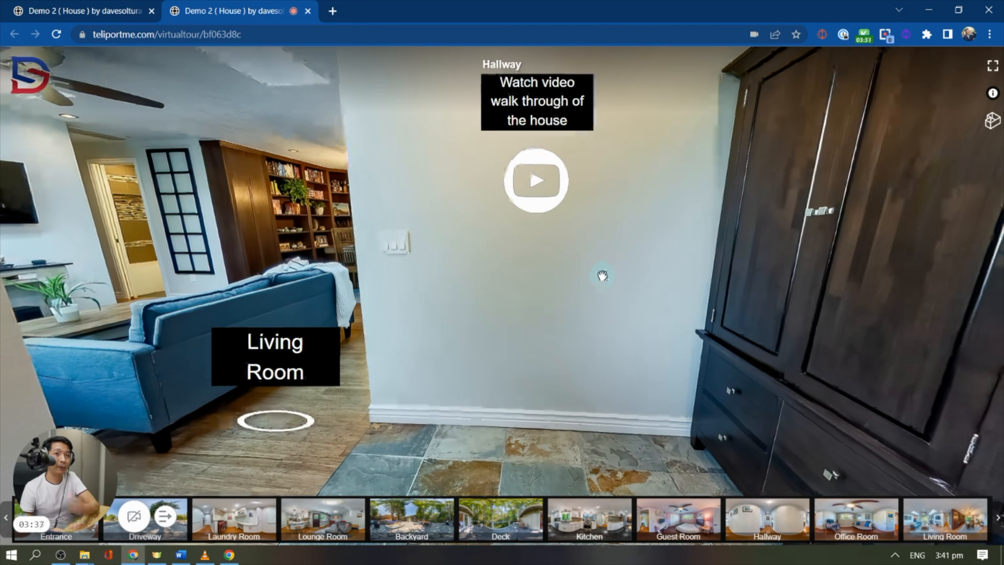
pyautogui.moveTo(580, 278); pyautogui.dragTo(636, 291)
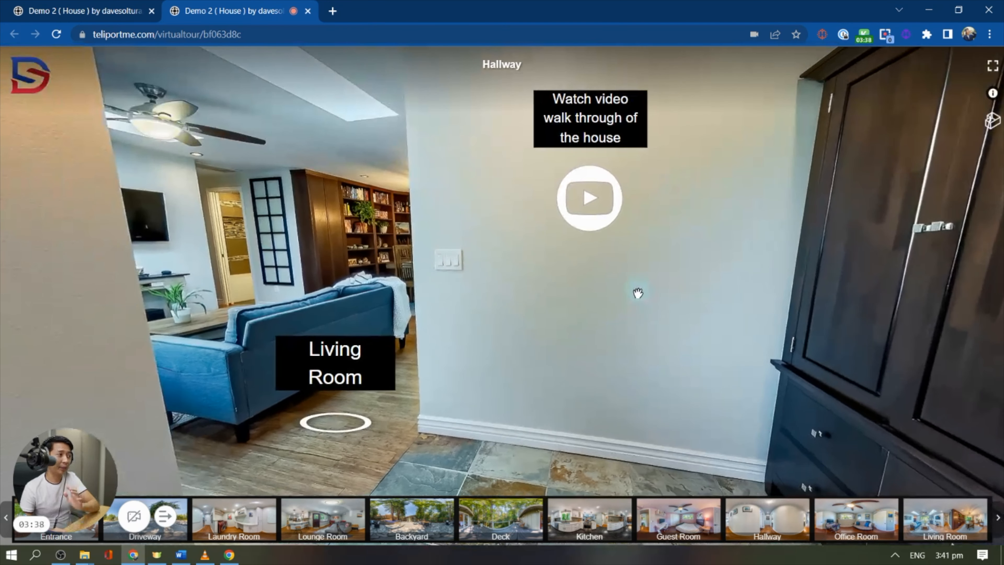
pyautogui.moveTo(610, 355); pyautogui.dragTo(556, 343)
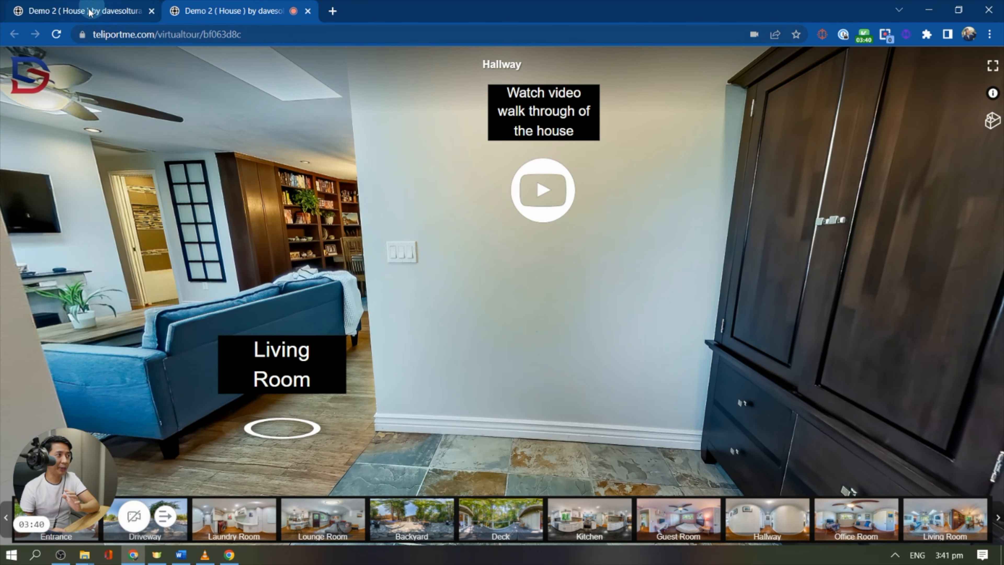
# Return to the dollhouse editor, add the Living Room and move it beside the hallway, to position X 320, Z 440.
pyautogui.click(81, 11)
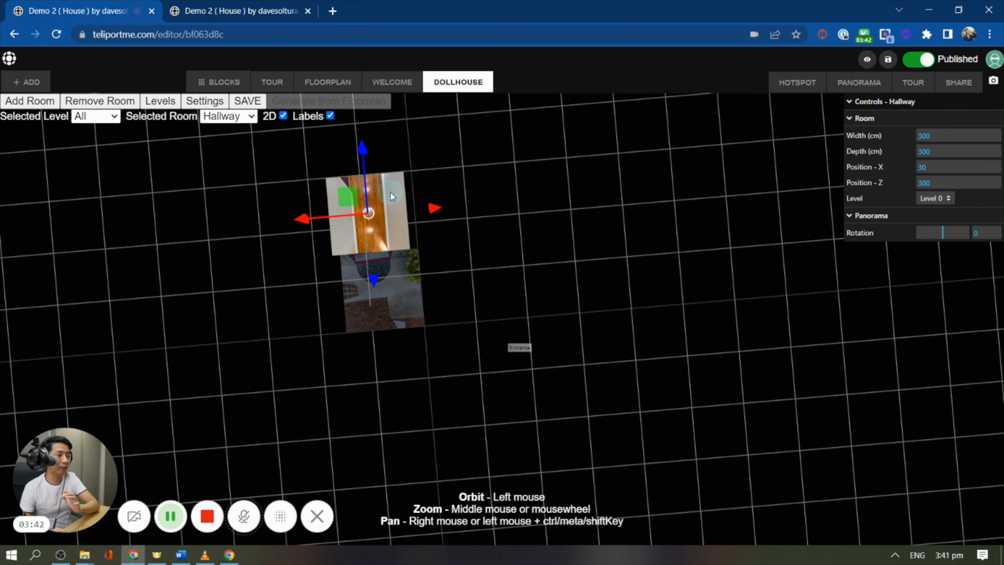
pyautogui.click(35, 103)
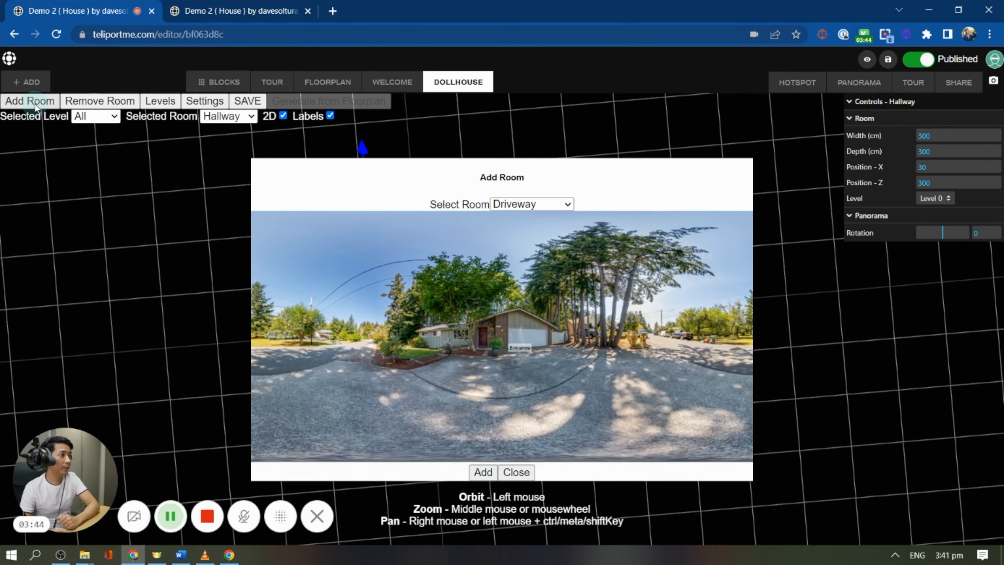
pyautogui.click(565, 205)
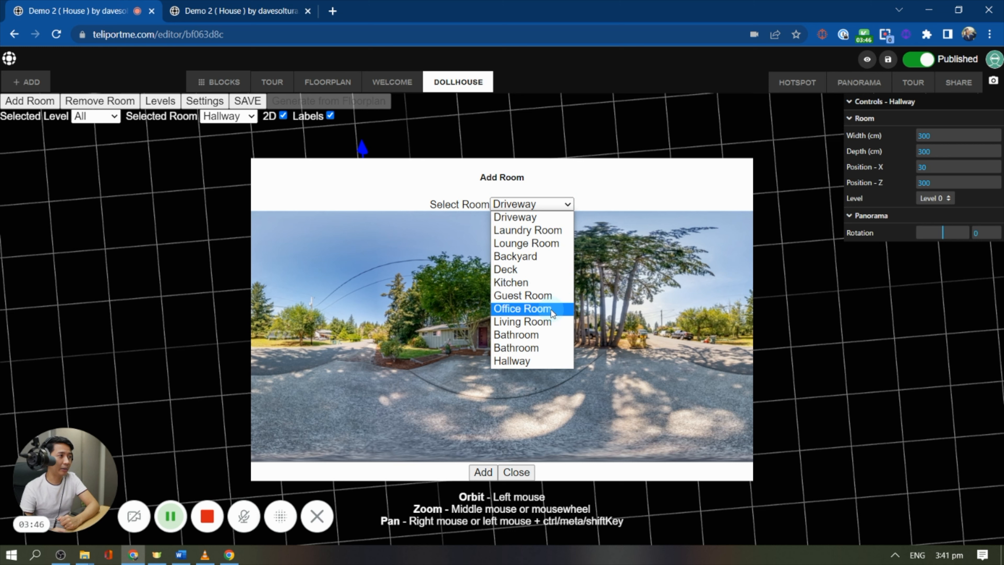
pyautogui.click(550, 321)
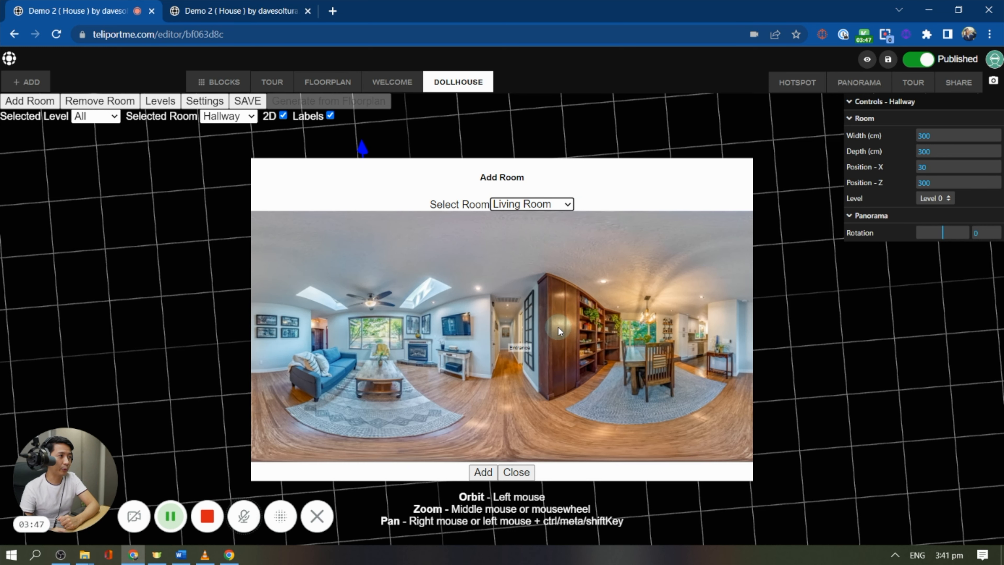
pyautogui.click(486, 476)
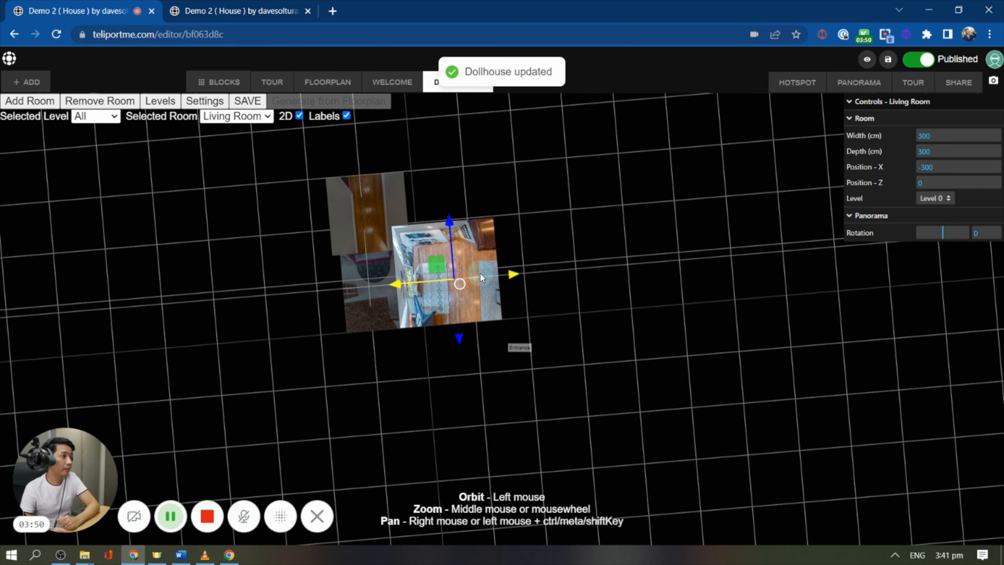
pyautogui.moveTo(464, 184); pyautogui.dragTo(461, 98)
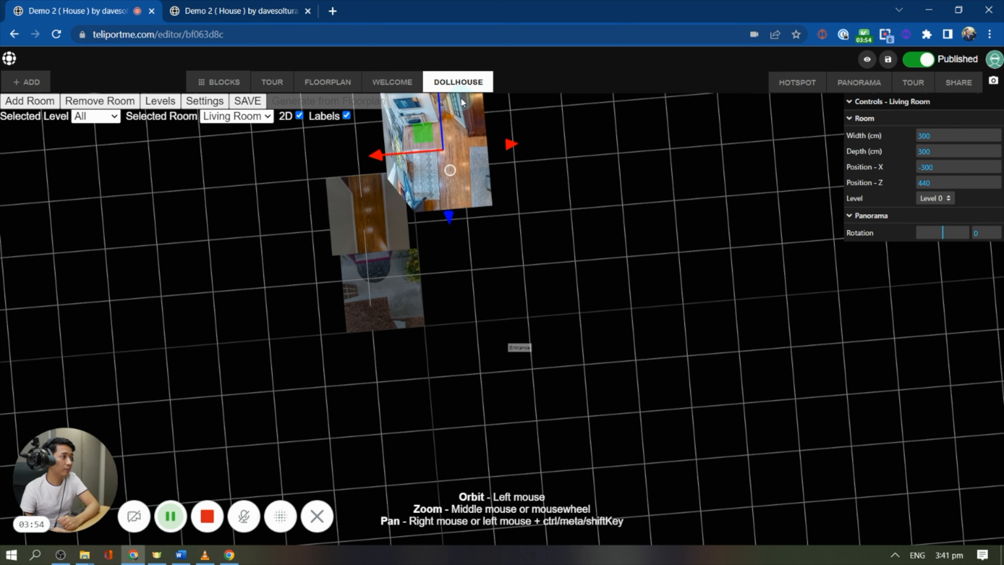
pyautogui.moveTo(378, 160); pyautogui.dragTo(197, 175)
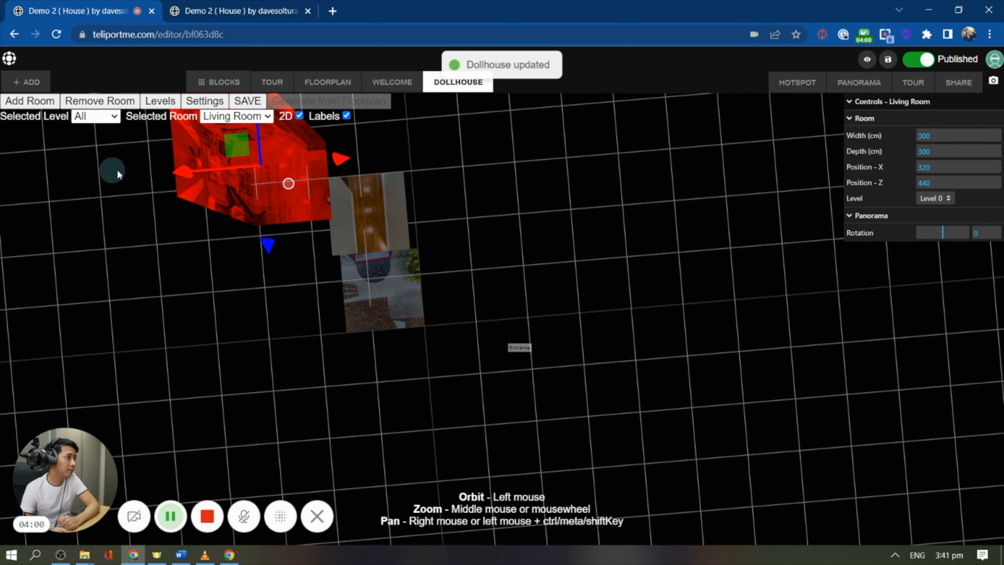
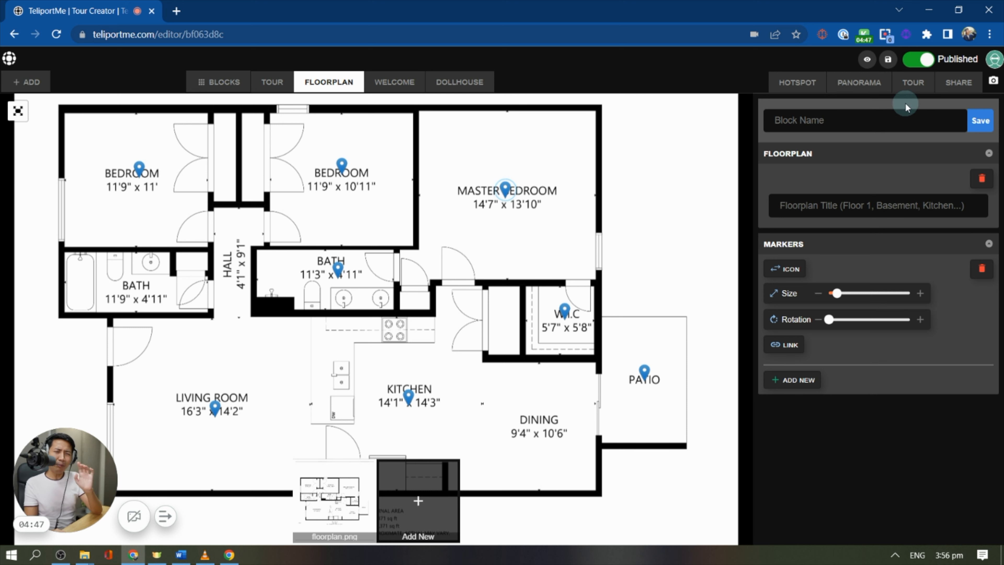
# Title the floor plan "House Floor Plan" and save the floorplan block.
pyautogui.click(881, 205)
pyautogui.write('House Floor Plan')
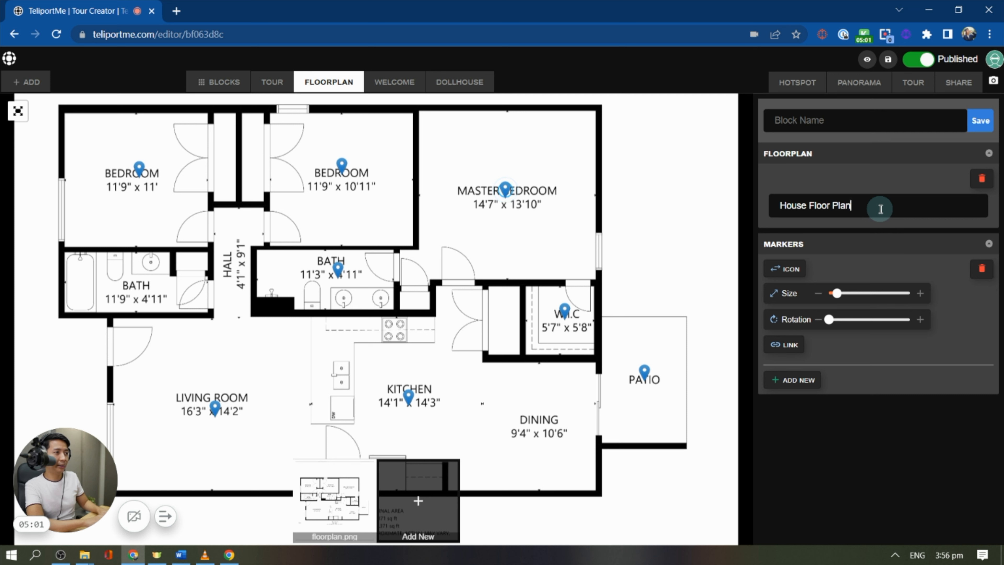
pyautogui.click(988, 122)
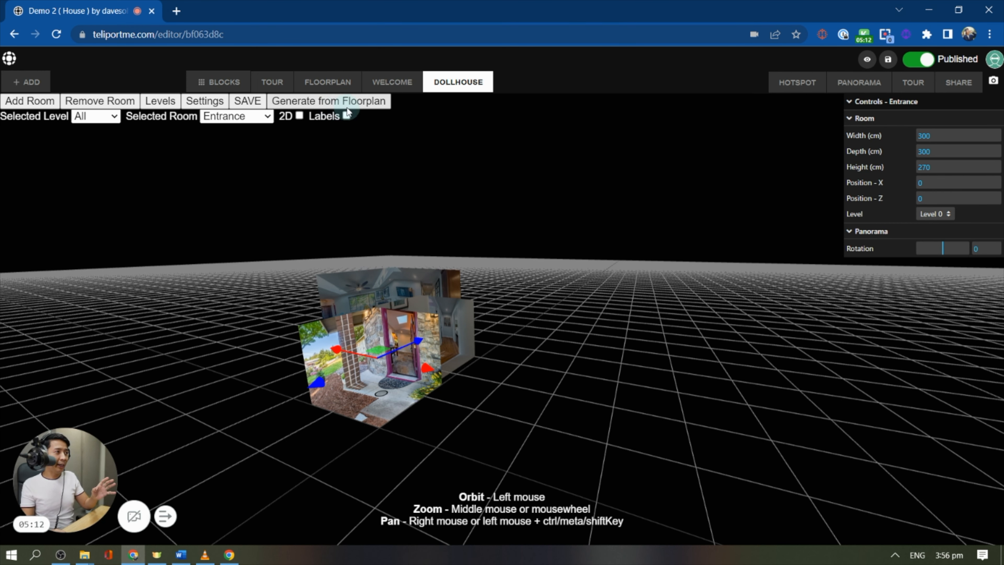
# Generate the dollhouse rooms from the floor plan.
pyautogui.click(456, 82)
pyautogui.click(341, 104)
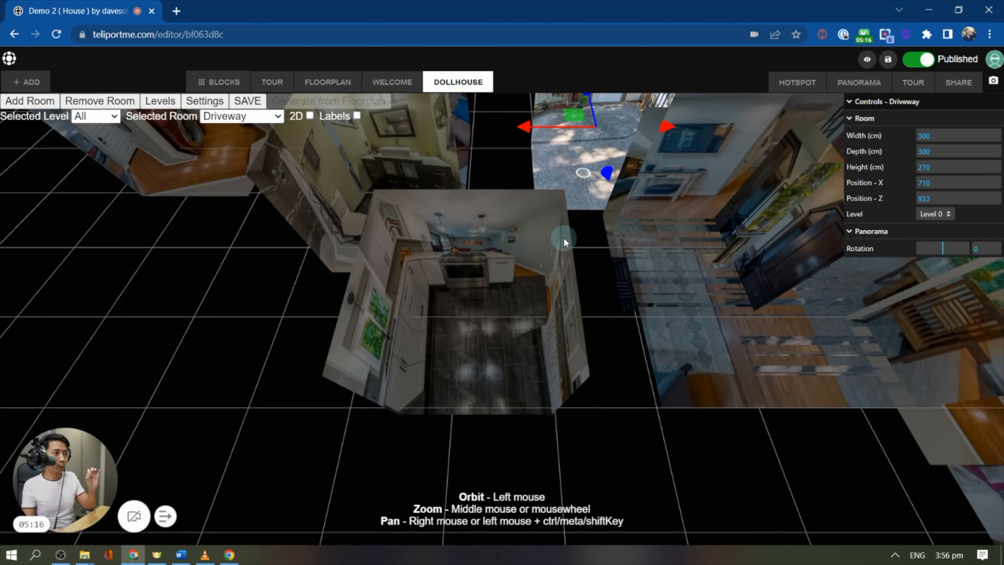
# Select the Deck room in the dollhouse and move it along the Z axis to position Z 0.
pyautogui.moveTo(563, 237); pyautogui.dragTo(477, 253)
pyautogui.scroll(-5, 636, 228)
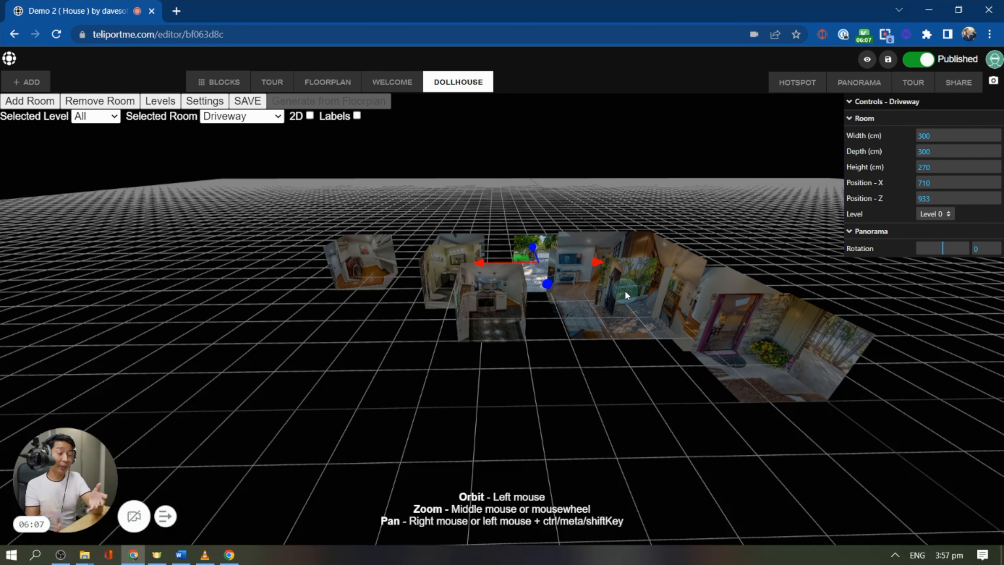
pyautogui.click(239, 116)
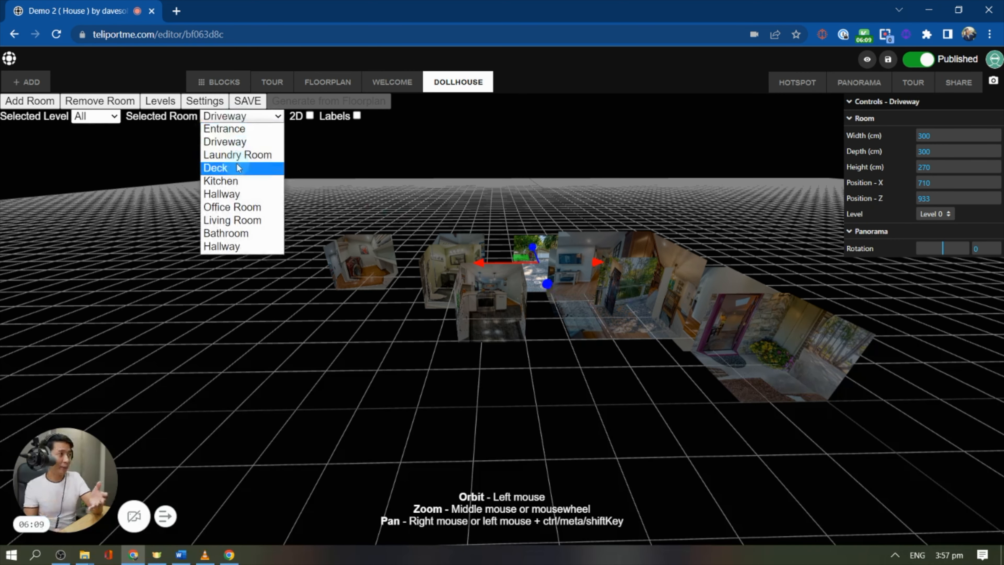
pyautogui.click(221, 168)
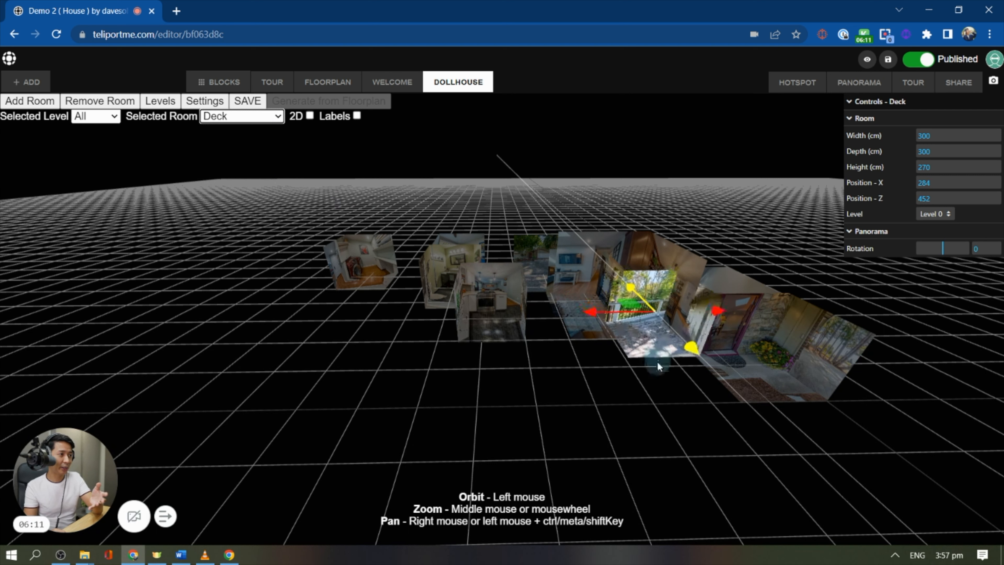
pyautogui.moveTo(656, 356); pyautogui.dragTo(668, 414)
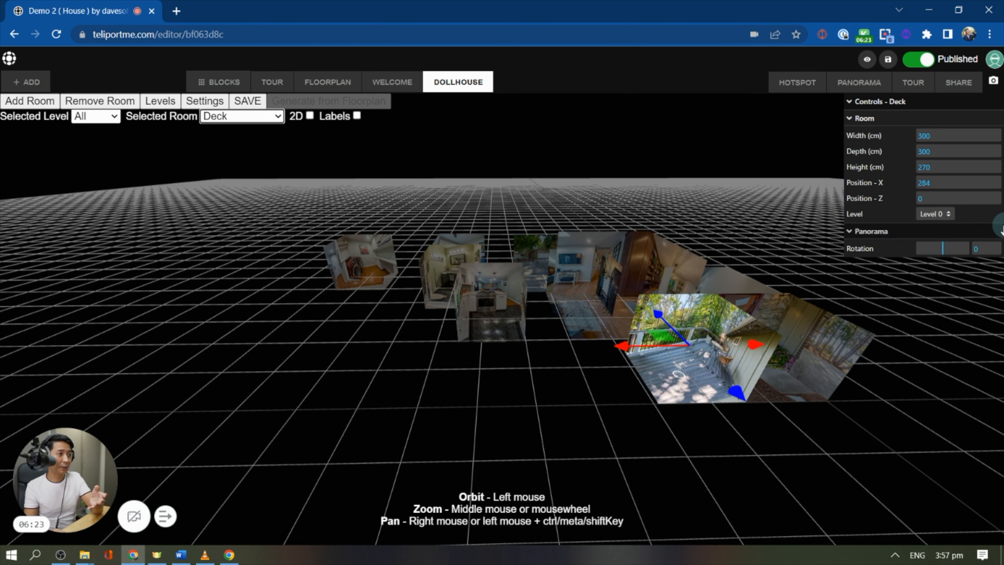
# Try the Deck room on Level 2 and assign it to Level 1.
pyautogui.click(937, 214)
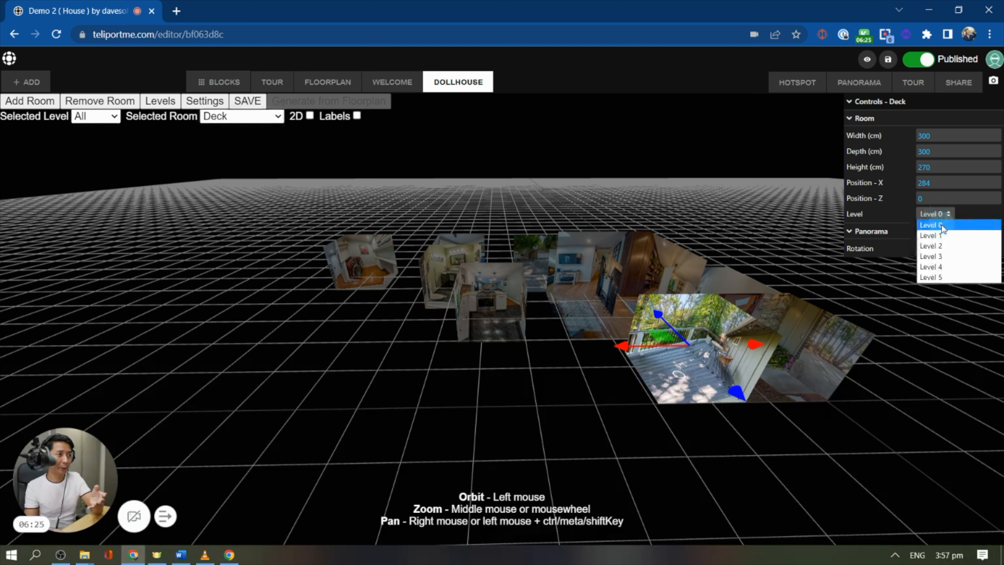
pyautogui.click(943, 236)
pyautogui.click(943, 217)
pyautogui.click(941, 235)
pyautogui.click(942, 217)
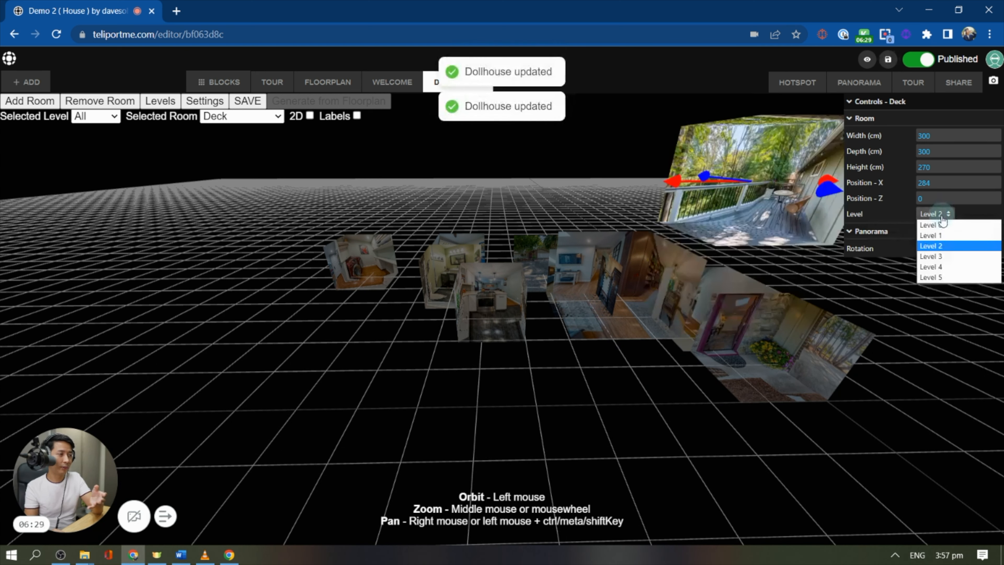
pyautogui.click(943, 236)
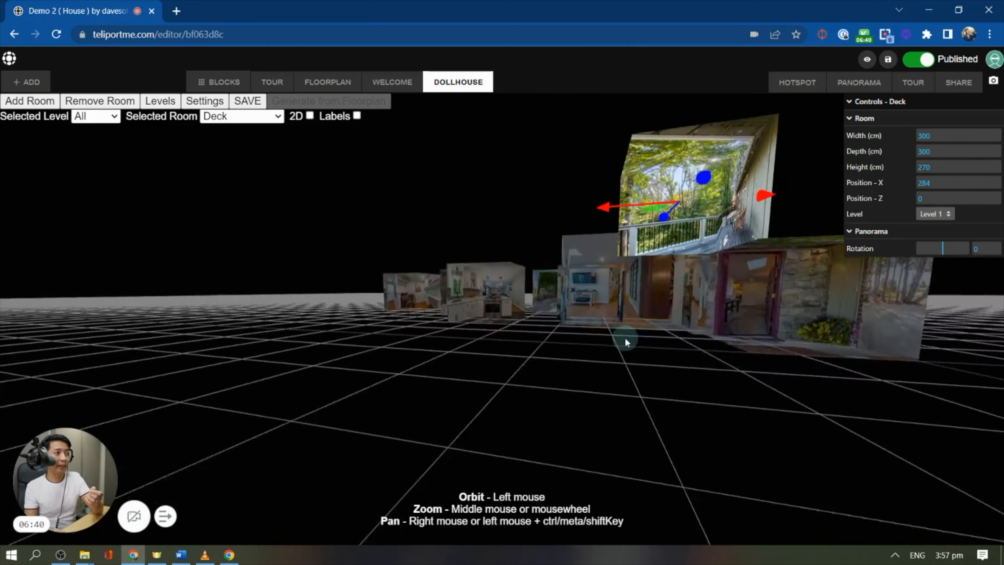
# Inspect the raised Deck from several sides, try the 2D view and show only the Level 1 rooms.
pyautogui.moveTo(625, 337); pyautogui.dragTo(546, 335)
pyautogui.scroll(-5, 546, 336)
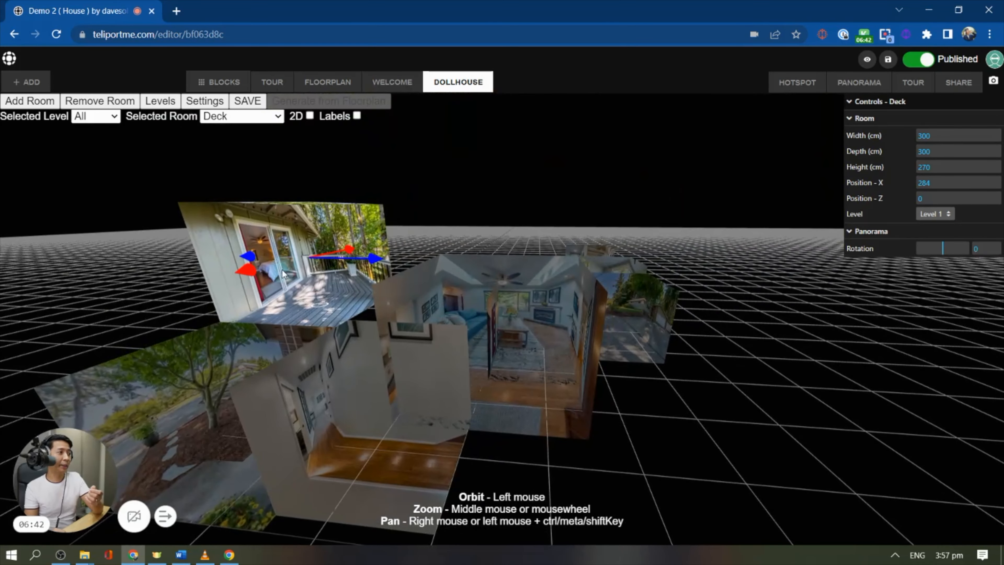
pyautogui.scroll(3, 308, 286)
pyautogui.moveTo(308, 286); pyautogui.dragTo(311, 305)
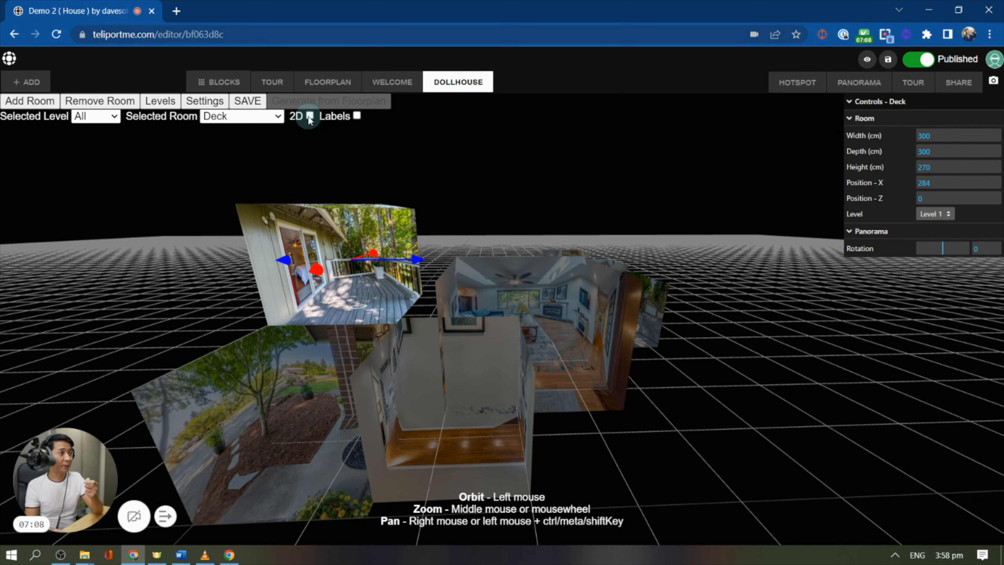
pyautogui.click(309, 117)
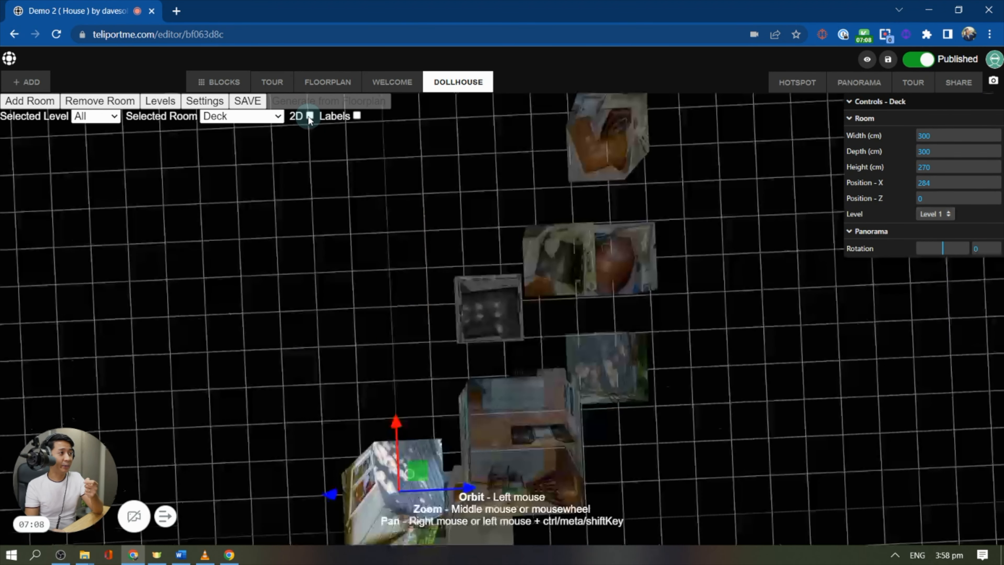
pyautogui.moveTo(656, 388)
pyautogui.mouseDown()
pyautogui.moveTo(742, 388)
pyautogui.moveTo(724, 399)
pyautogui.moveTo(644, 375)
pyautogui.mouseUp()
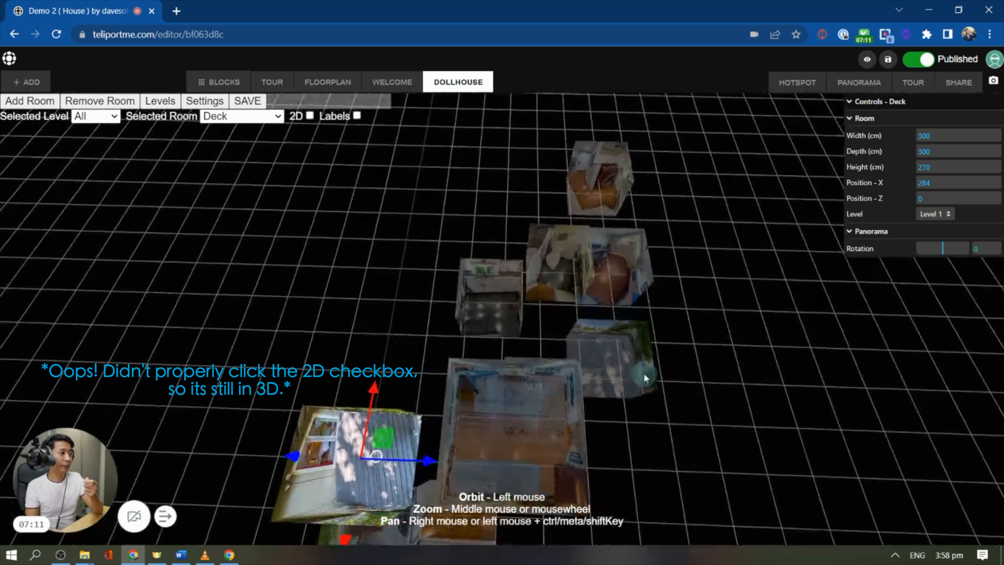
pyautogui.click(114, 117)
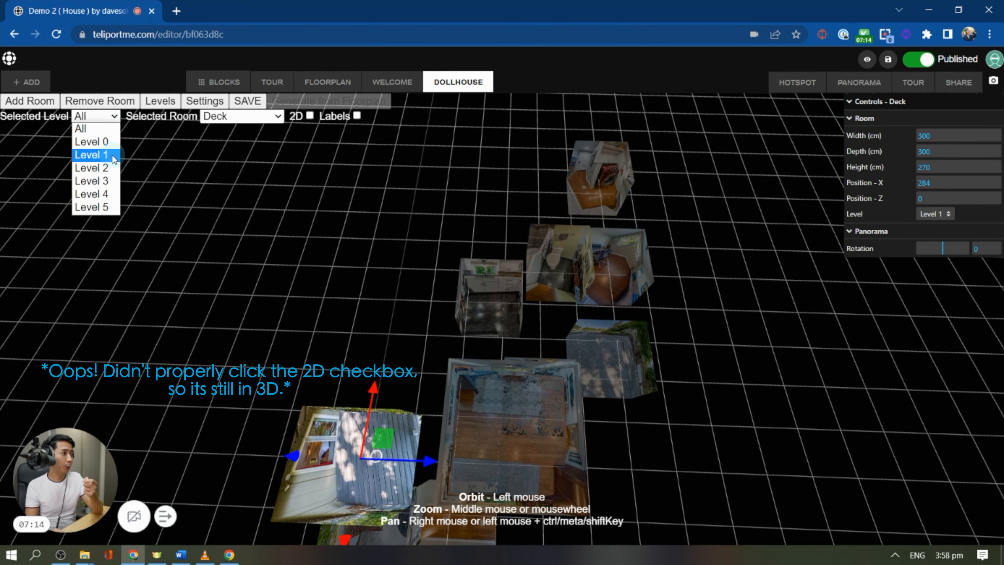
pyautogui.click(94, 155)
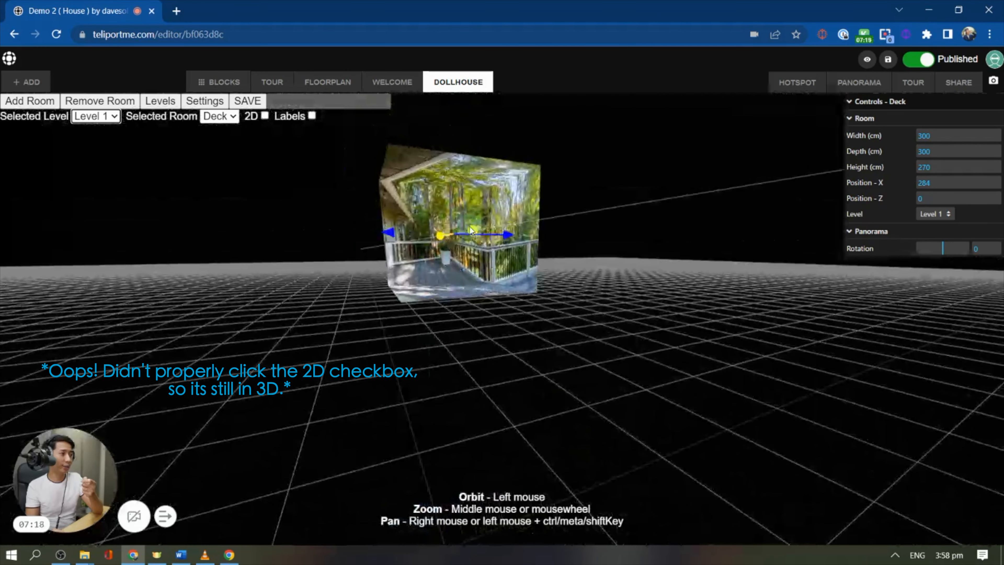
# Switch the displayed dollhouse rooms between all levels and Level 0 only.
pyautogui.click(95, 116)
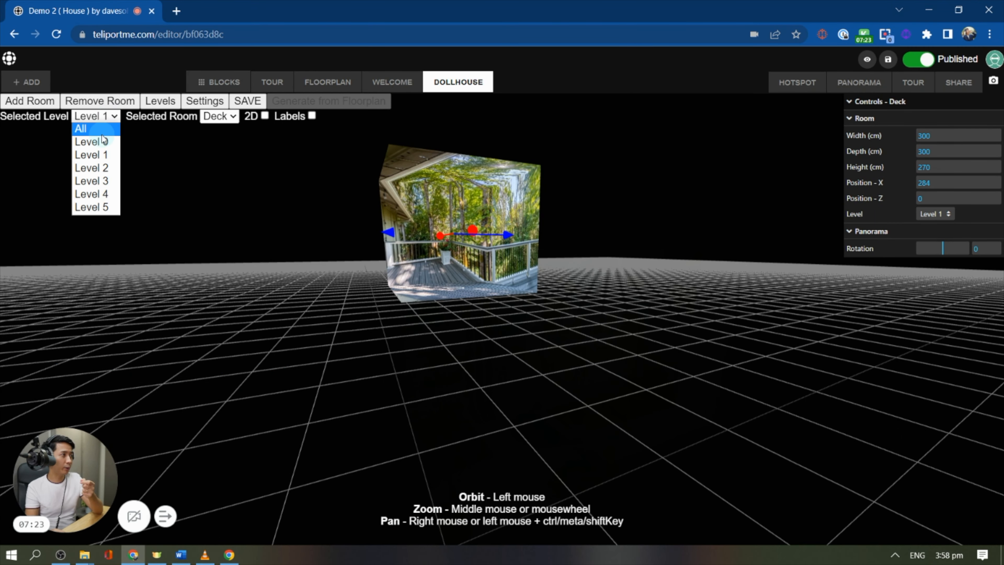
pyautogui.click(102, 135)
pyautogui.click(112, 120)
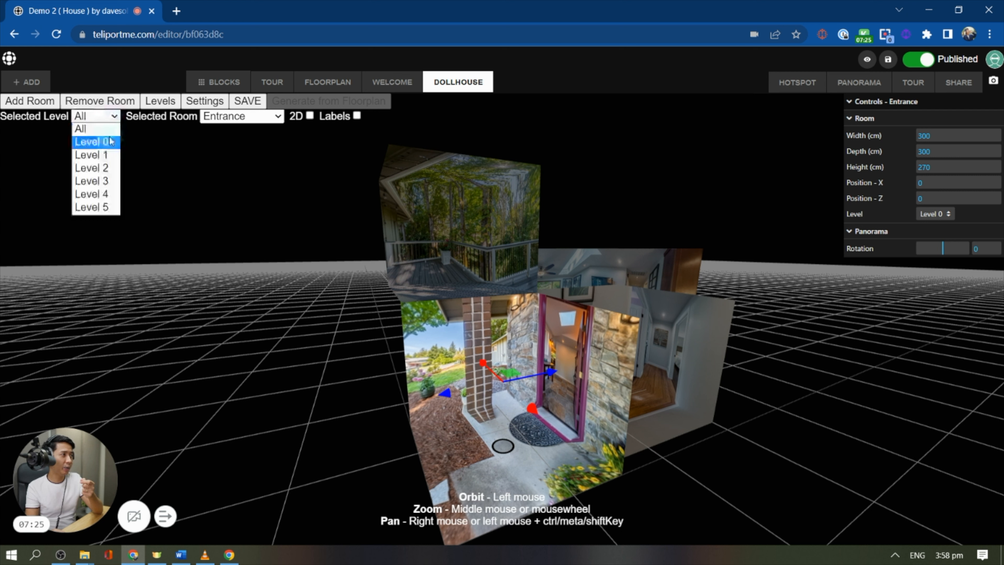
pyautogui.click(112, 142)
pyautogui.click(107, 118)
pyautogui.click(102, 134)
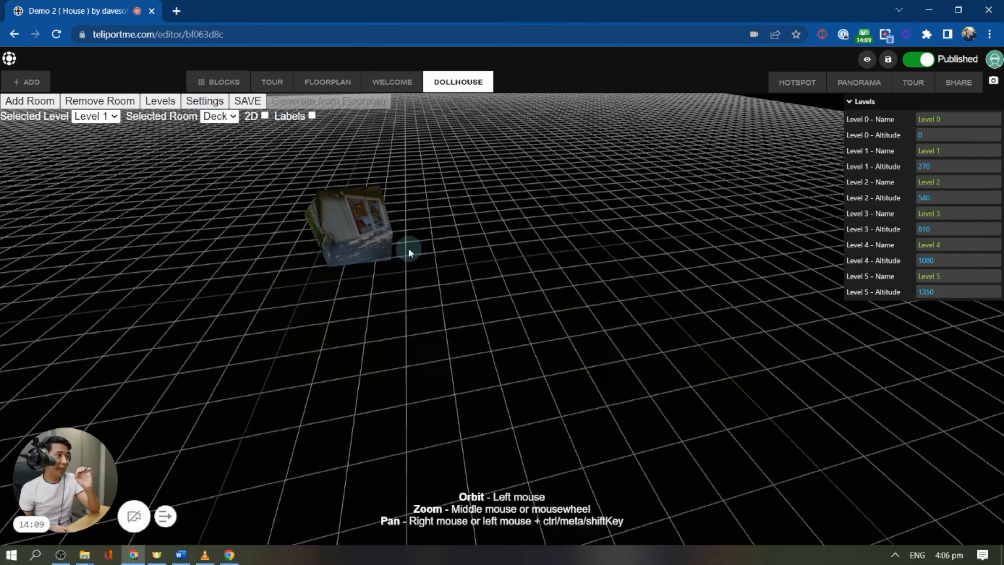
# Open the dollhouse settings and switch the displayed rooms from Level 1 to Level 0 and to all levels.
pyautogui.moveTo(393, 238); pyautogui.dragTo(369, 186)
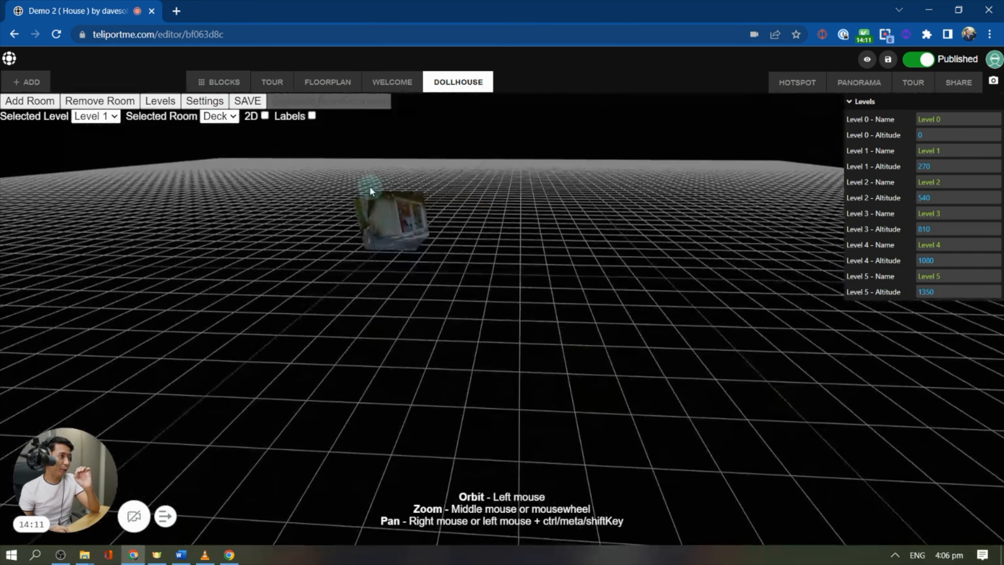
pyautogui.click(200, 102)
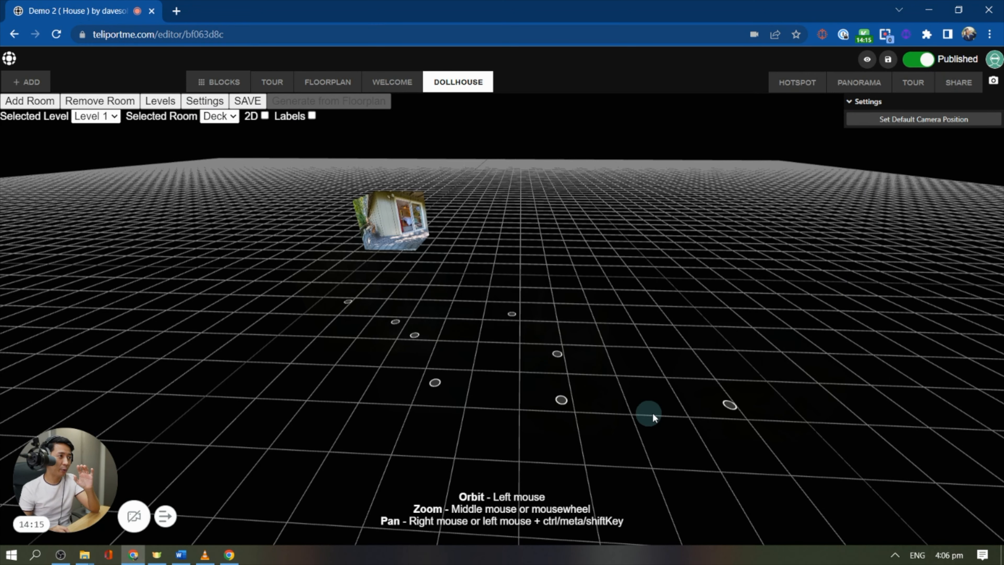
pyautogui.click(104, 116)
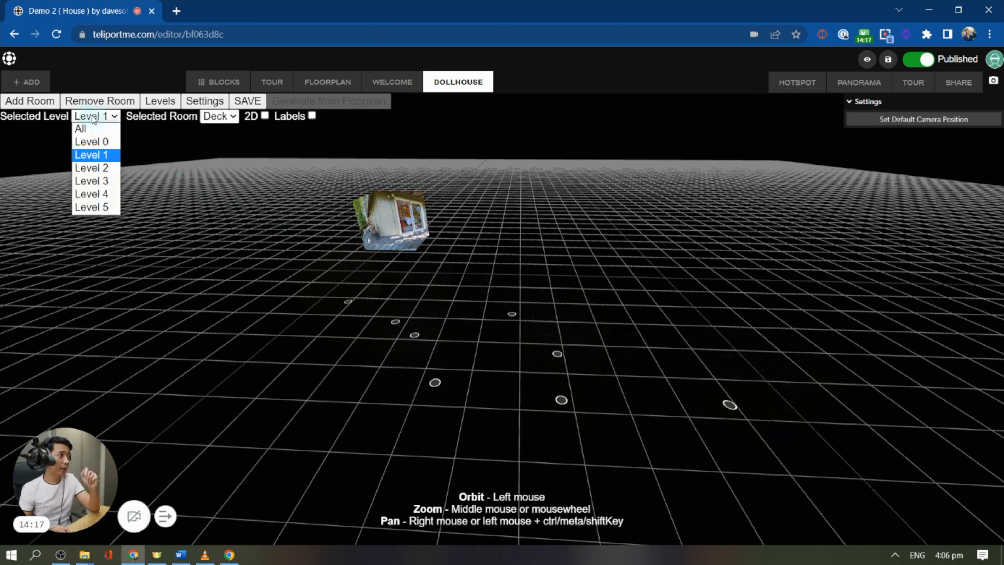
pyautogui.click(106, 142)
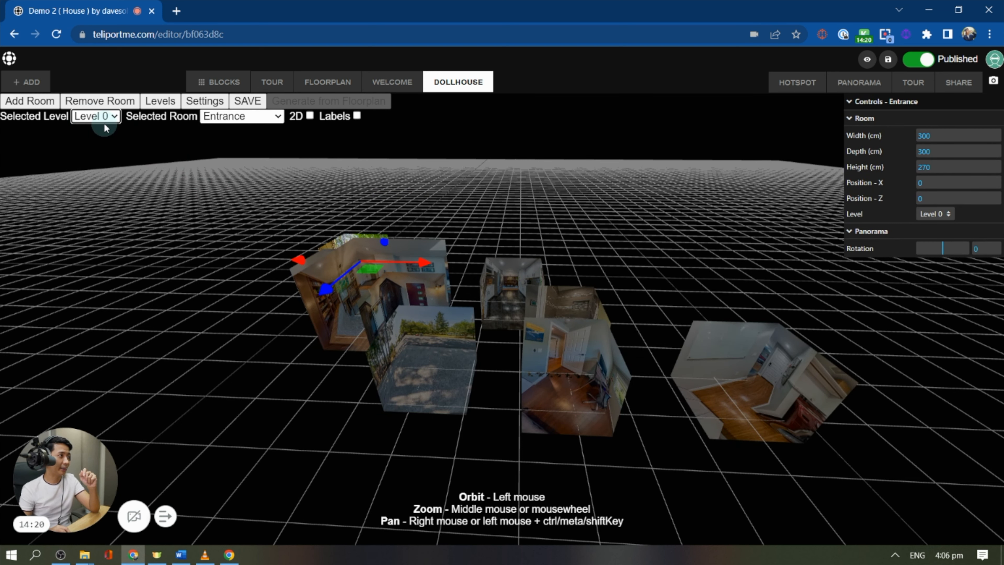
pyautogui.click(105, 118)
pyautogui.click(105, 130)
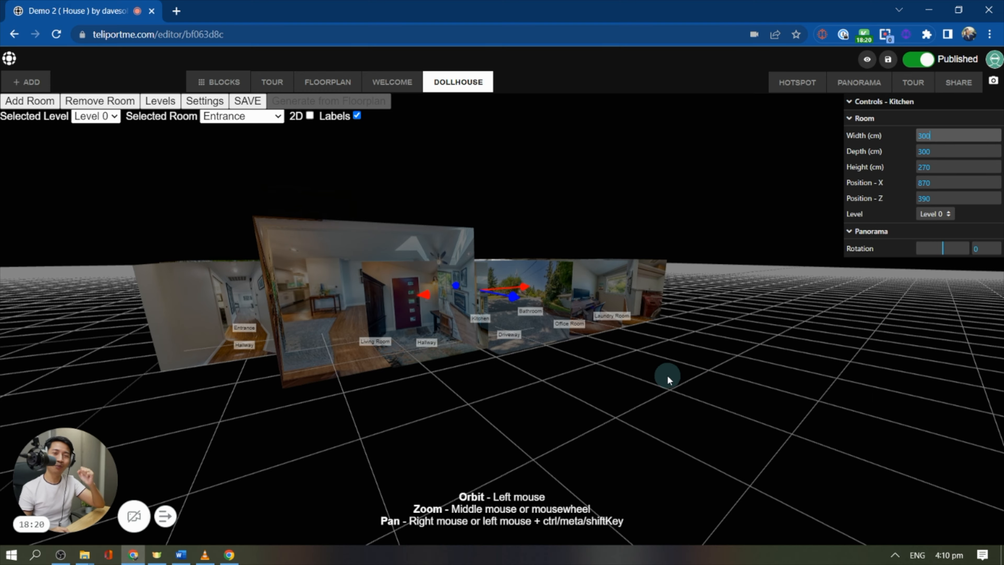
# Frame the house from a low angle and set this view as the dollhouse's default camera position.
pyautogui.moveTo(669, 385); pyautogui.dragTo(672, 410)
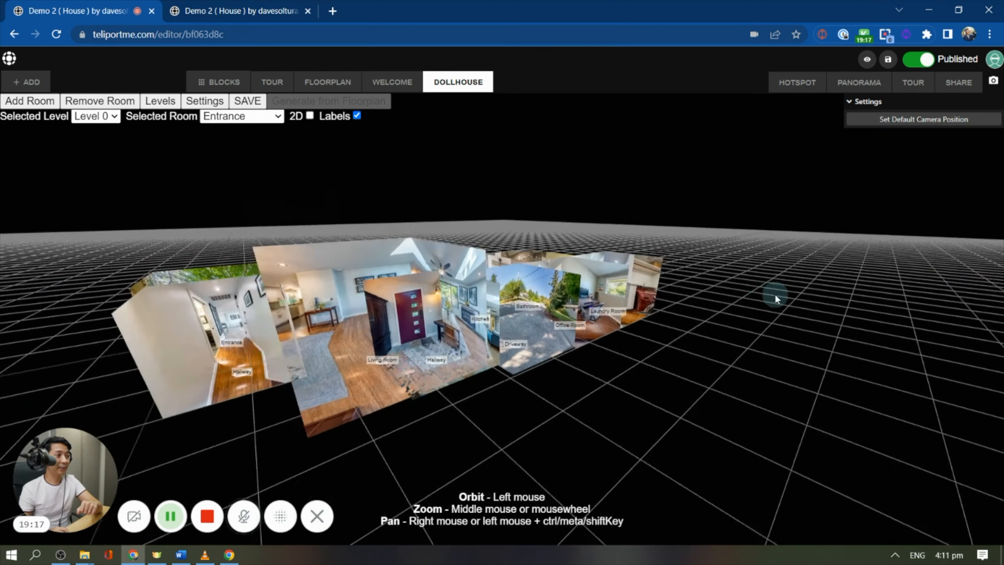
pyautogui.moveTo(775, 294); pyautogui.dragTo(794, 287)
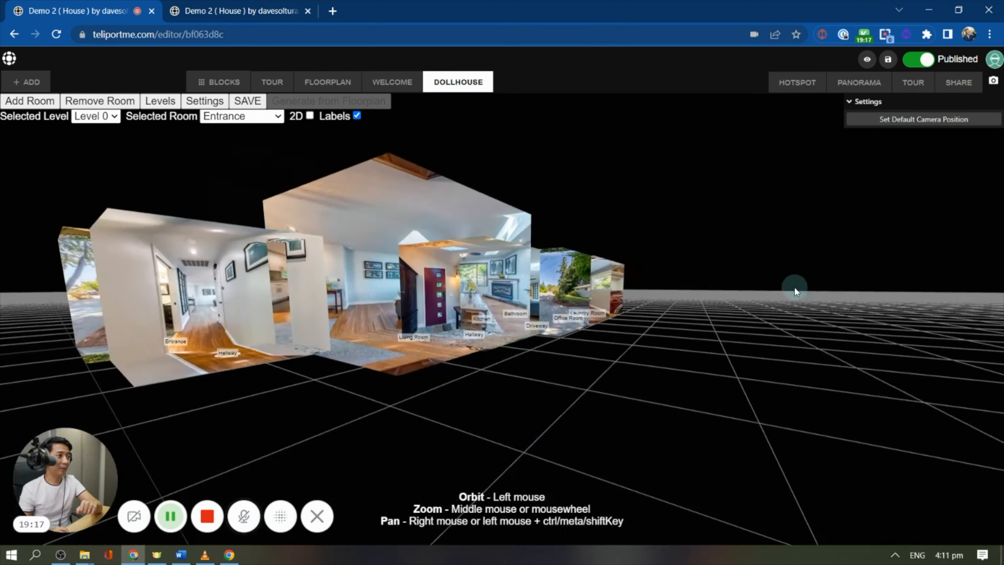
pyautogui.click(939, 120)
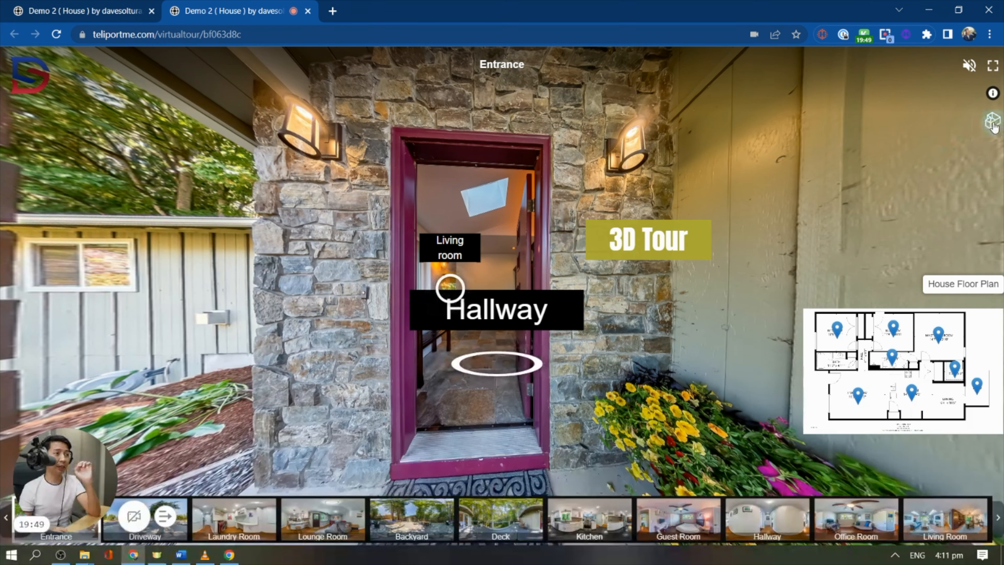
# In the tour preview, use the dollhouse to enter the Deck and the Office Room.
pyautogui.click(990, 124)
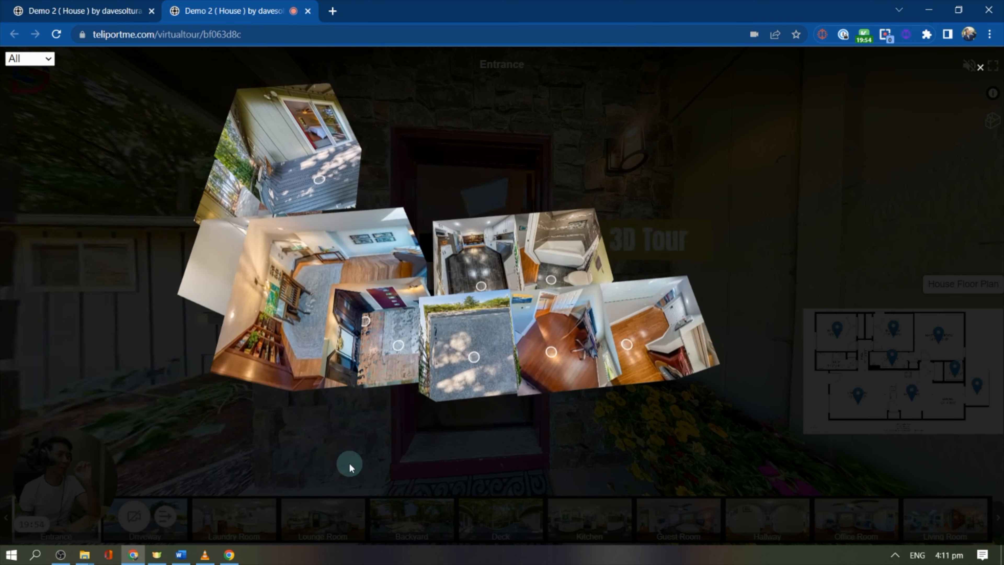
pyautogui.click(320, 183)
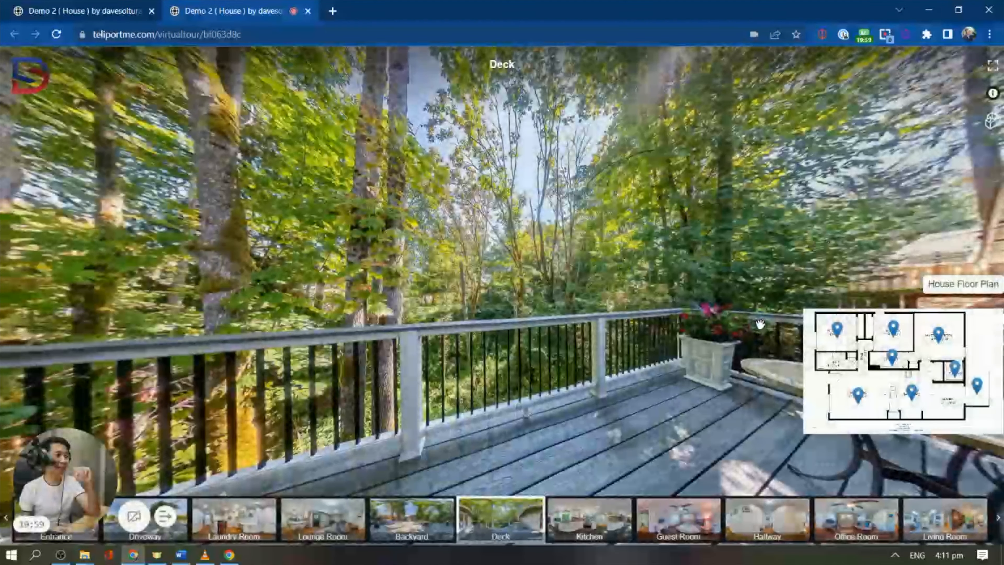
pyautogui.click(990, 121)
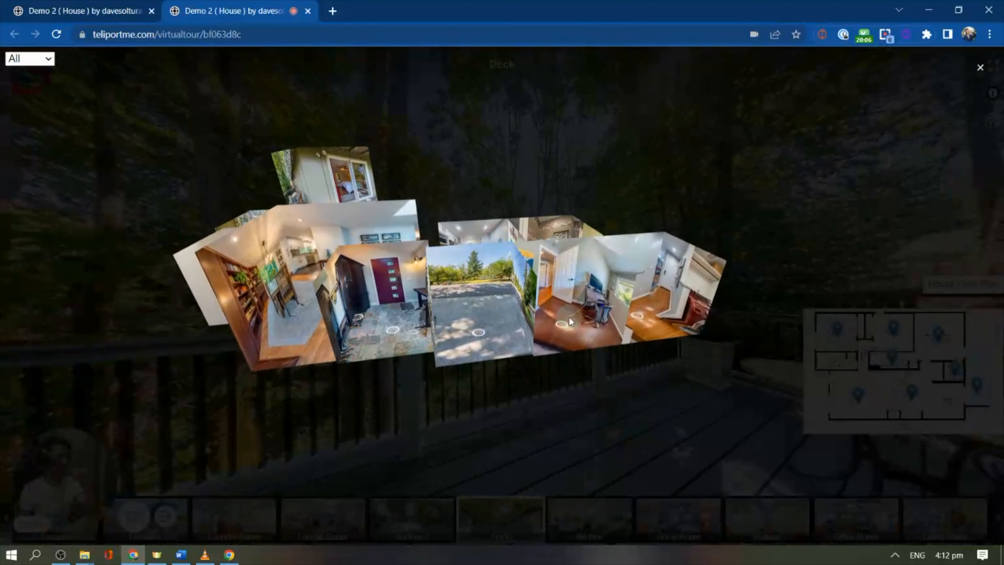
pyautogui.click(563, 327)
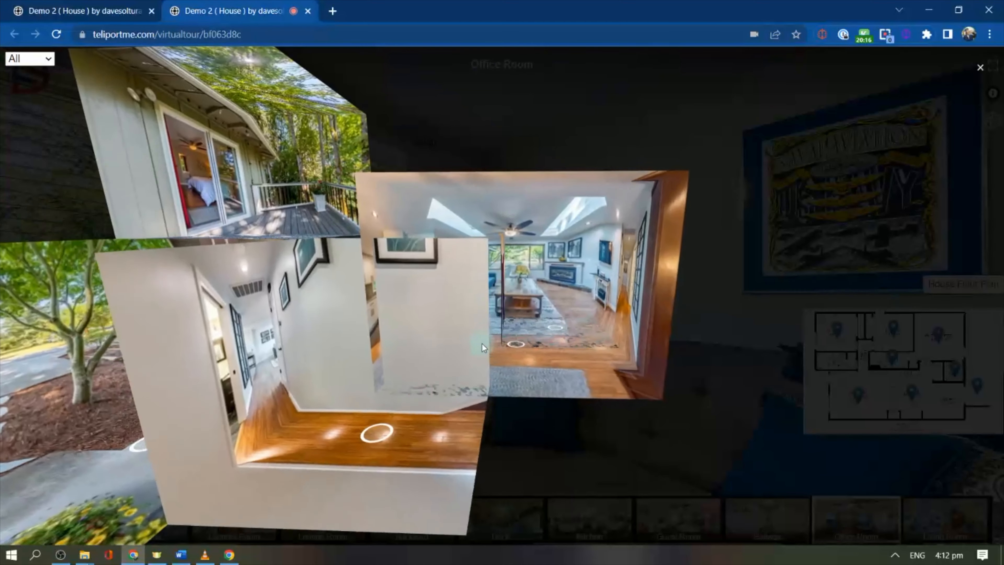
# Enter the Hallway from the dollhouse, follow its Office hotspot, and pick the end room beside the office in the dollhouse.
pyautogui.click(395, 441)
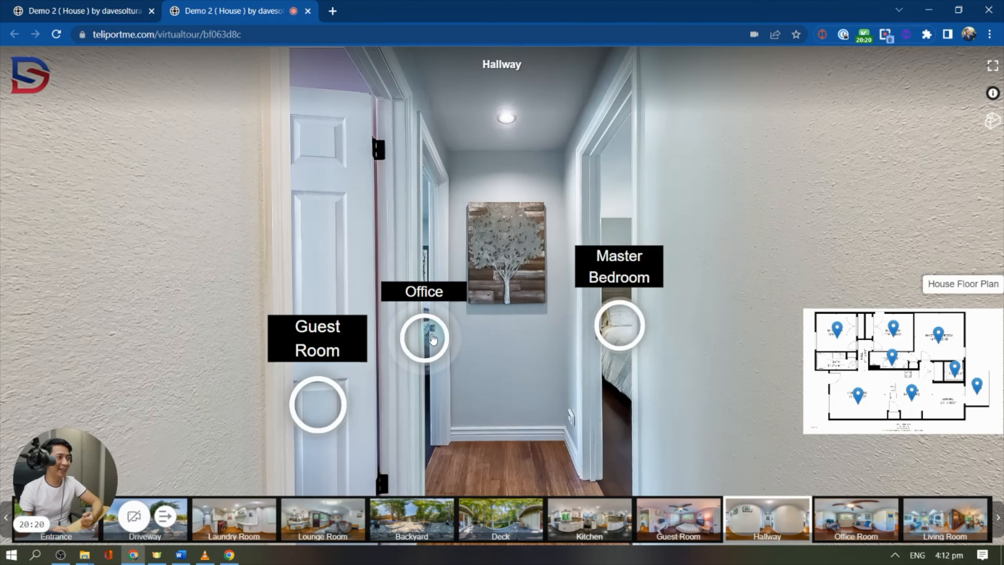
pyautogui.click(432, 338)
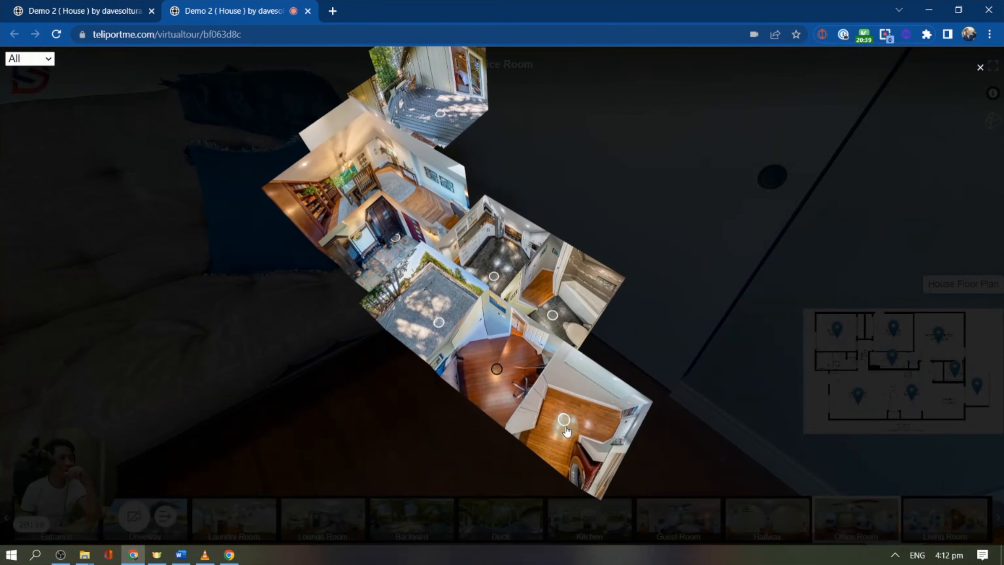
pyautogui.click(565, 423)
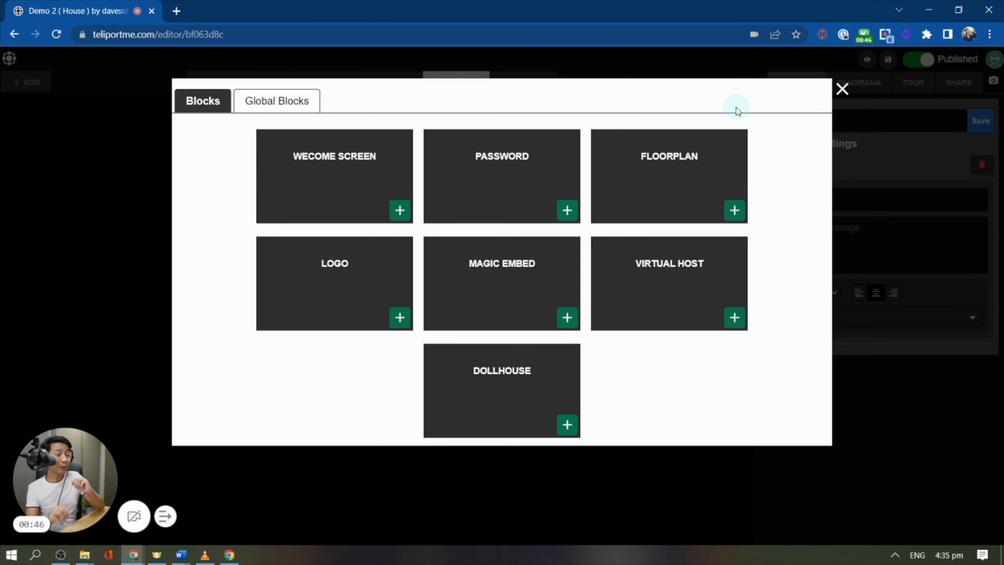
# Add a Password block to the tour.
pyautogui.click(566, 215)
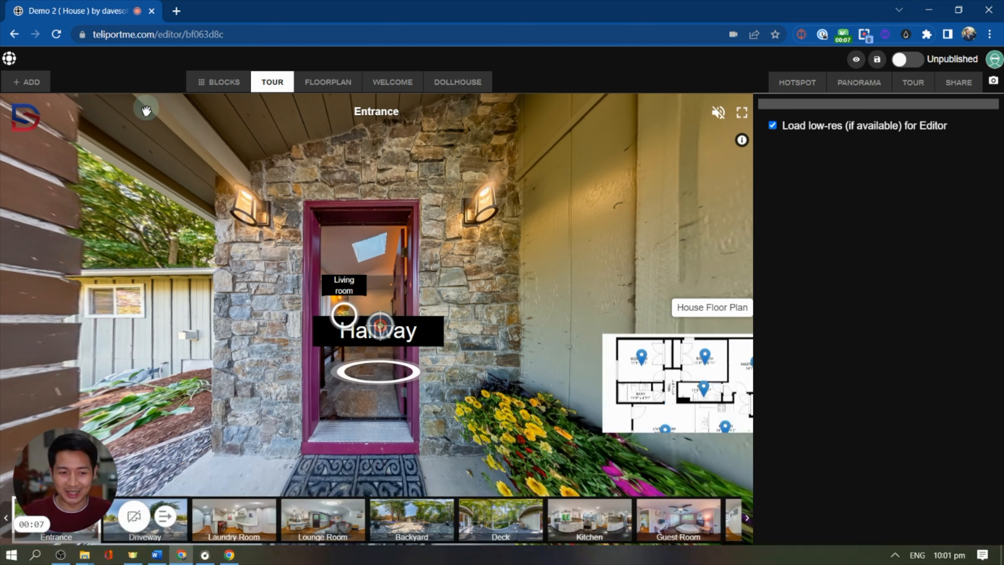
# Add a Virtual Host block to the tour and move the host down onto the Entrance doorstep.
pyautogui.click(27, 82)
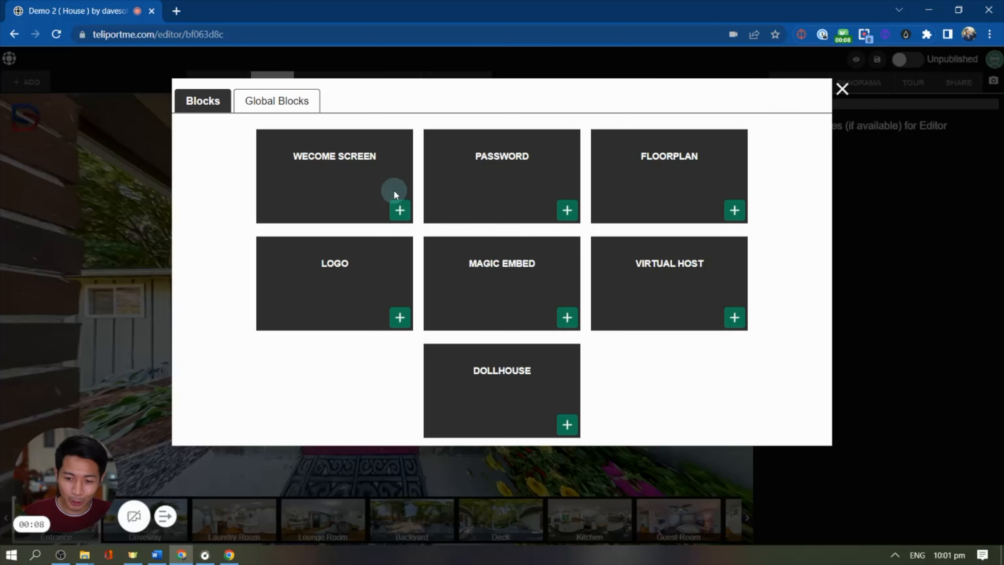
pyautogui.click(734, 318)
pyautogui.moveTo(393, 315); pyautogui.dragTo(392, 412)
# Choose the Teliportme-ImYourVirtualHost.mp4 video as the source for the virtual host.
pyautogui.click(963, 291)
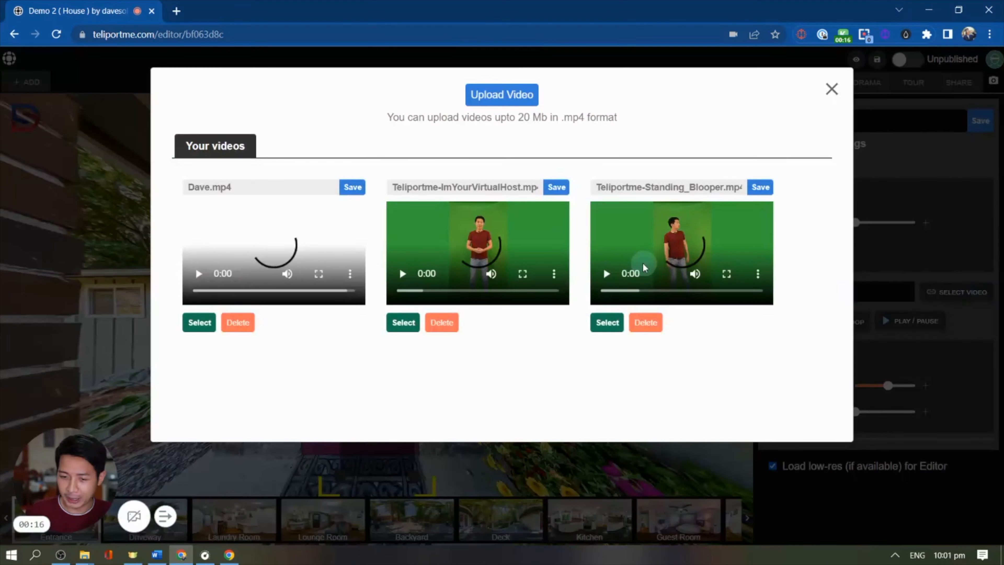
pyautogui.click(629, 263)
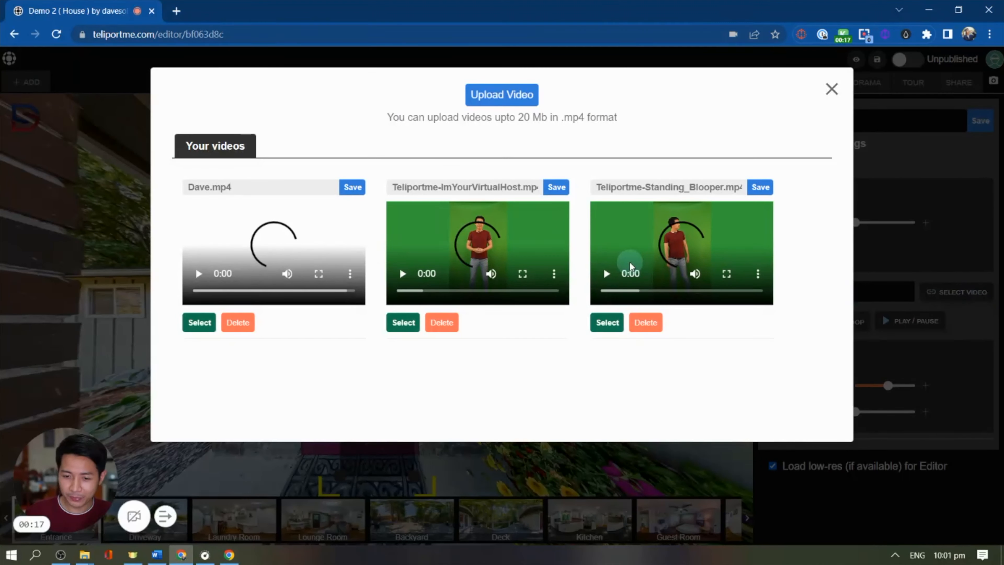
pyautogui.click(410, 323)
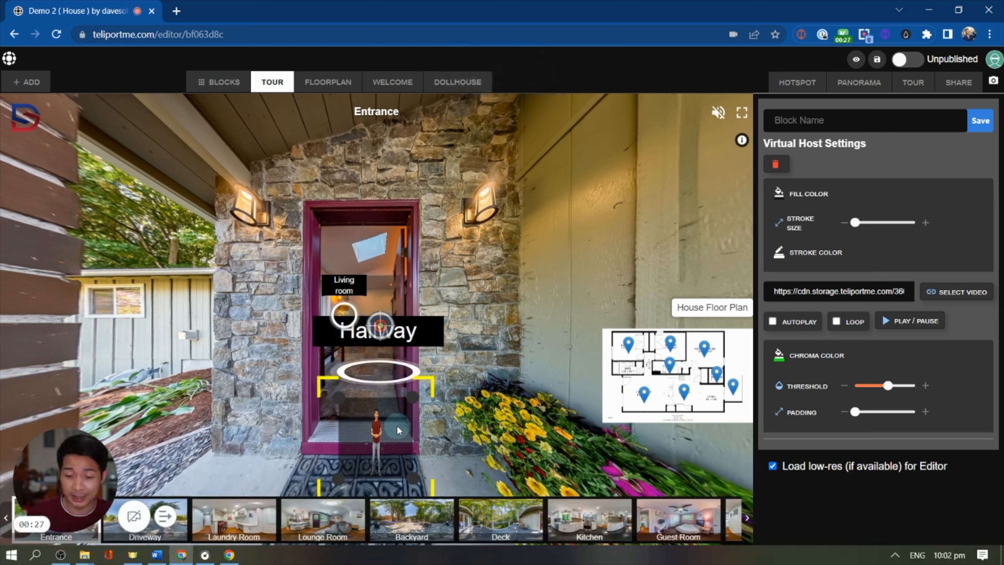
# Enlarge the virtual host in the Entrance doorway by spreading its four corner points outward over the surrounding wall and flower bed.
pyautogui.moveTo(397, 425)
pyautogui.mouseDown()
pyautogui.moveTo(416, 421)
pyautogui.moveTo(400, 424)
pyautogui.mouseUp()
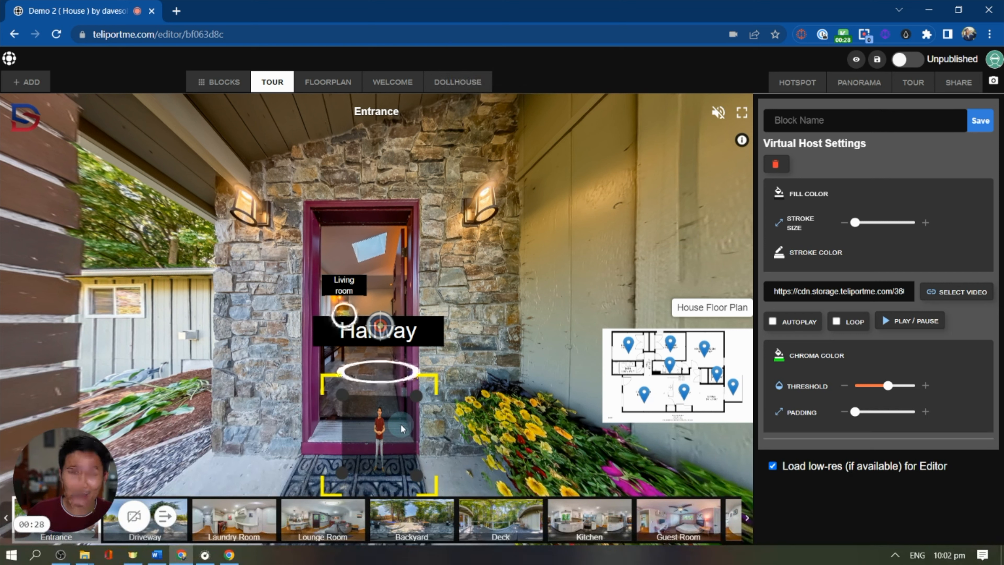
pyautogui.moveTo(401, 424); pyautogui.dragTo(484, 333)
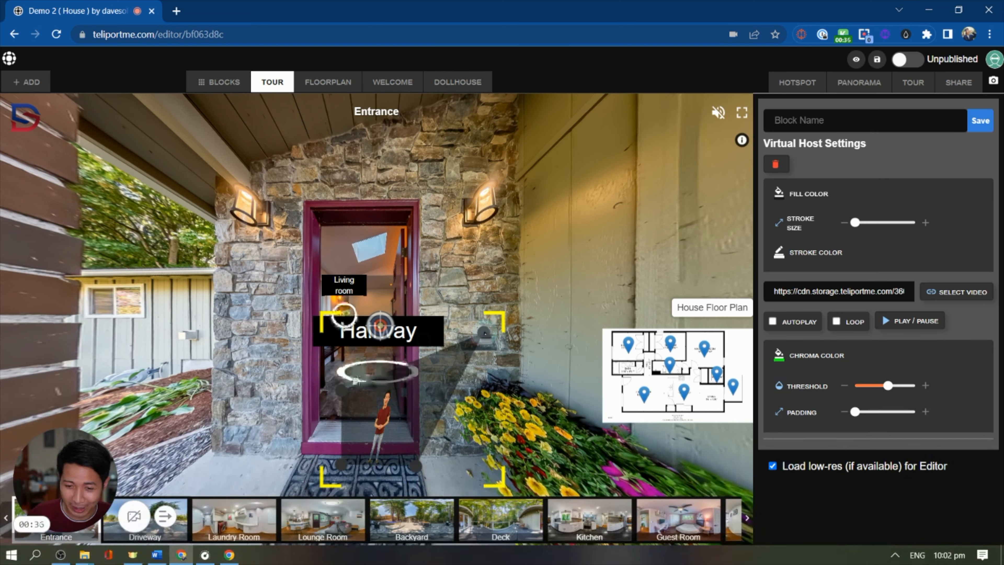
pyautogui.moveTo(340, 390); pyautogui.dragTo(257, 259)
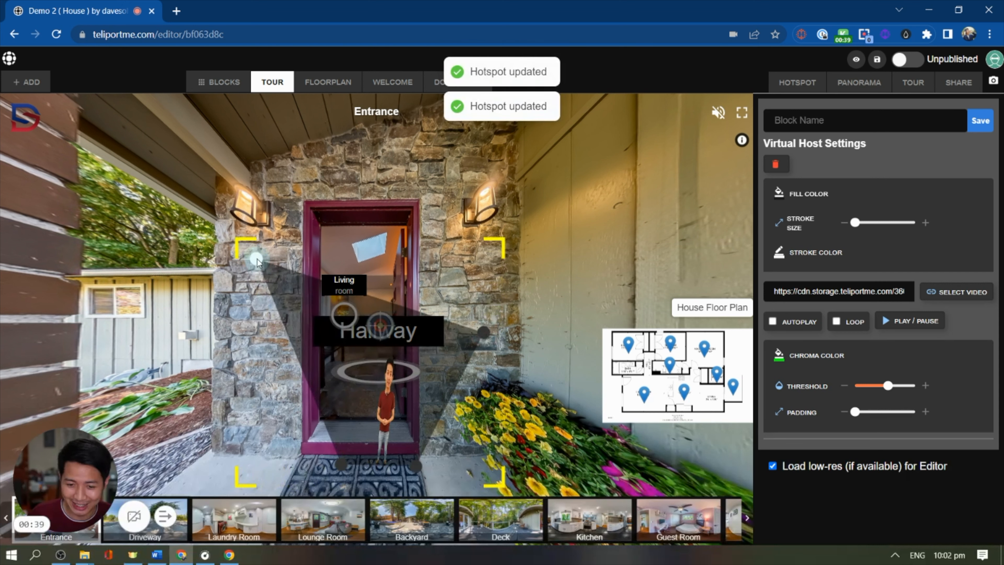
pyautogui.moveTo(484, 333); pyautogui.dragTo(515, 233)
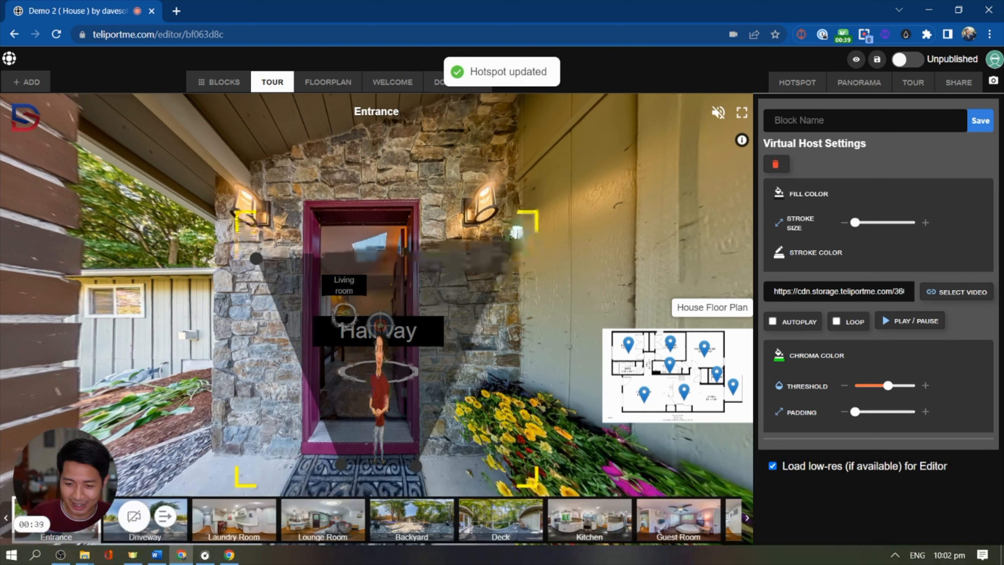
pyautogui.moveTo(341, 464); pyautogui.dragTo(175, 419)
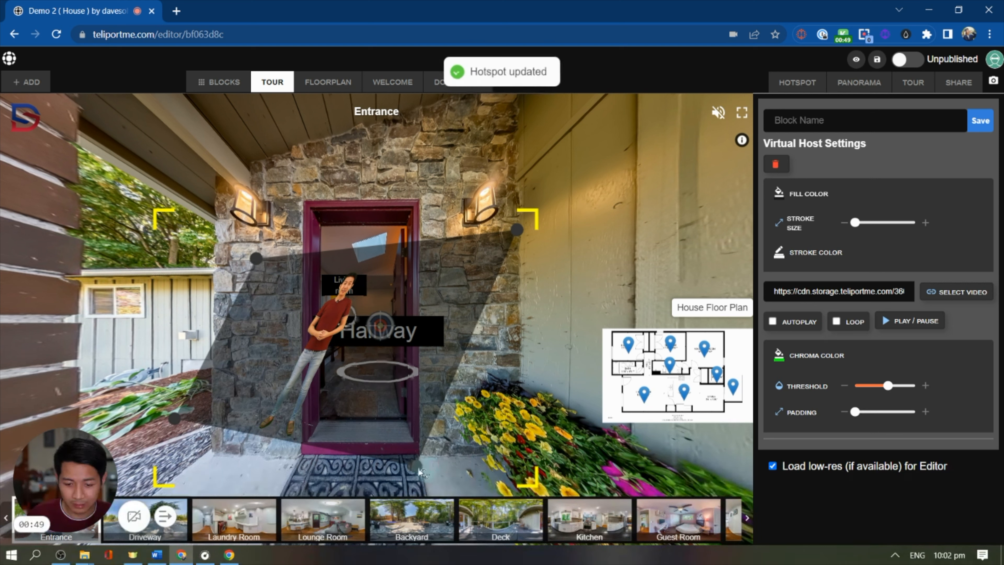
pyautogui.moveTo(420, 472); pyautogui.dragTo(570, 412)
pyautogui.moveTo(575, 420); pyautogui.dragTo(579, 423)
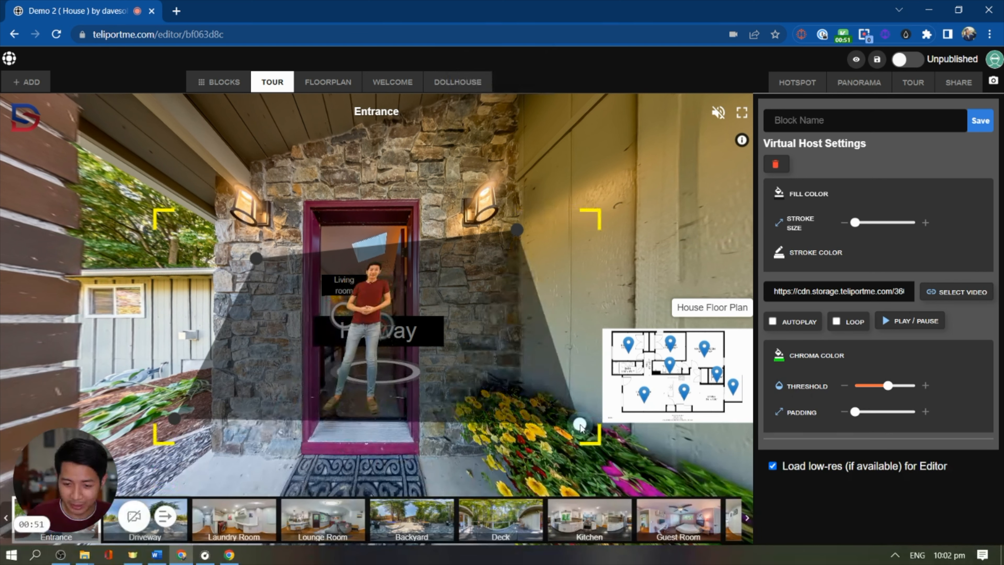
# Extend the host's two upper corners beyond the wall lamps and widen its right side so the host stands upright and larger.
pyautogui.moveTo(519, 225)
pyautogui.mouseDown()
pyautogui.moveTo(507, 167)
pyautogui.moveTo(593, 166)
pyautogui.mouseUp()
pyautogui.moveTo(256, 258)
pyautogui.mouseDown()
pyautogui.moveTo(166, 170)
pyautogui.moveTo(148, 168)
pyautogui.moveTo(157, 174)
pyautogui.moveTo(157, 164)
pyautogui.mouseUp()
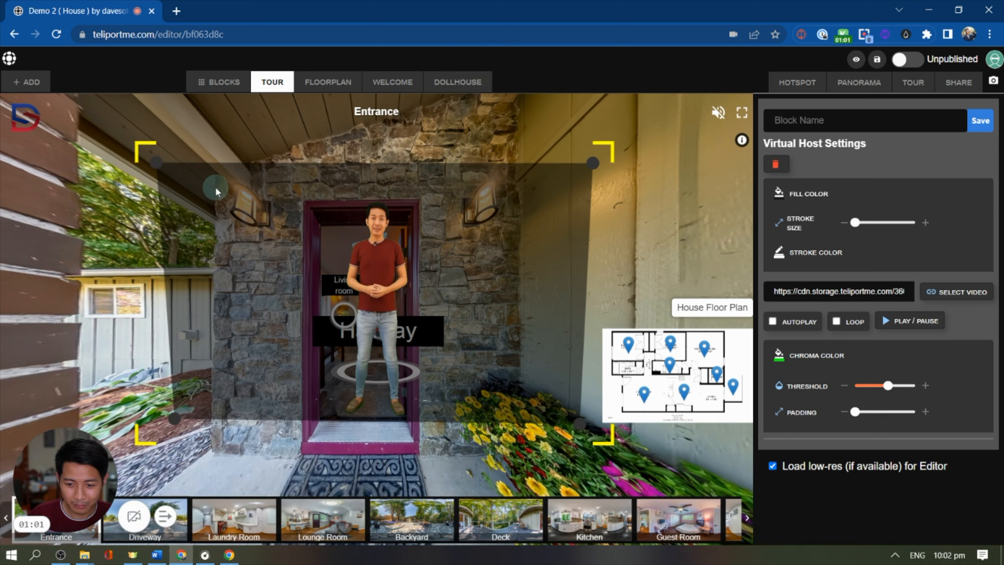
pyautogui.moveTo(593, 162); pyautogui.dragTo(635, 166)
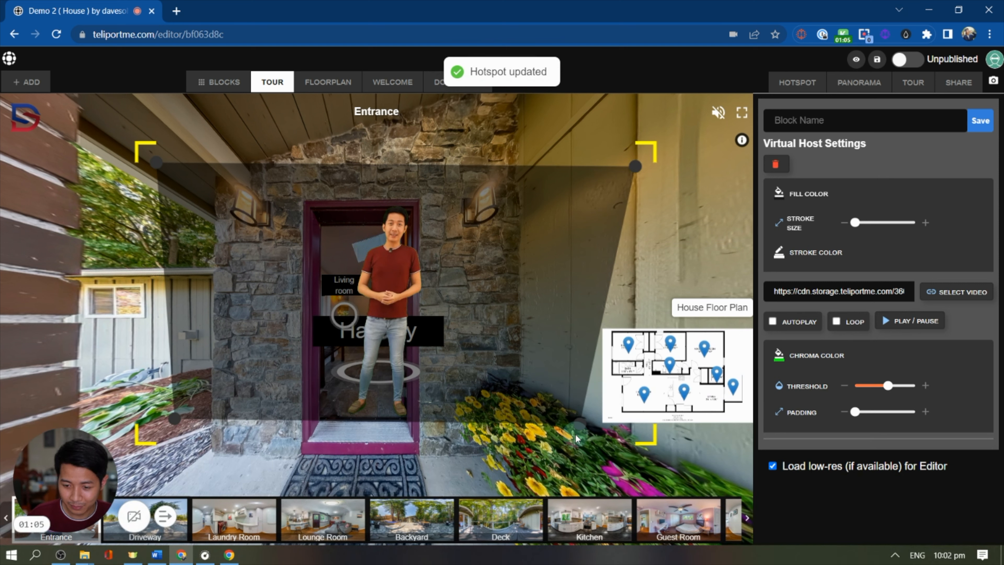
pyautogui.moveTo(576, 437); pyautogui.dragTo(623, 435)
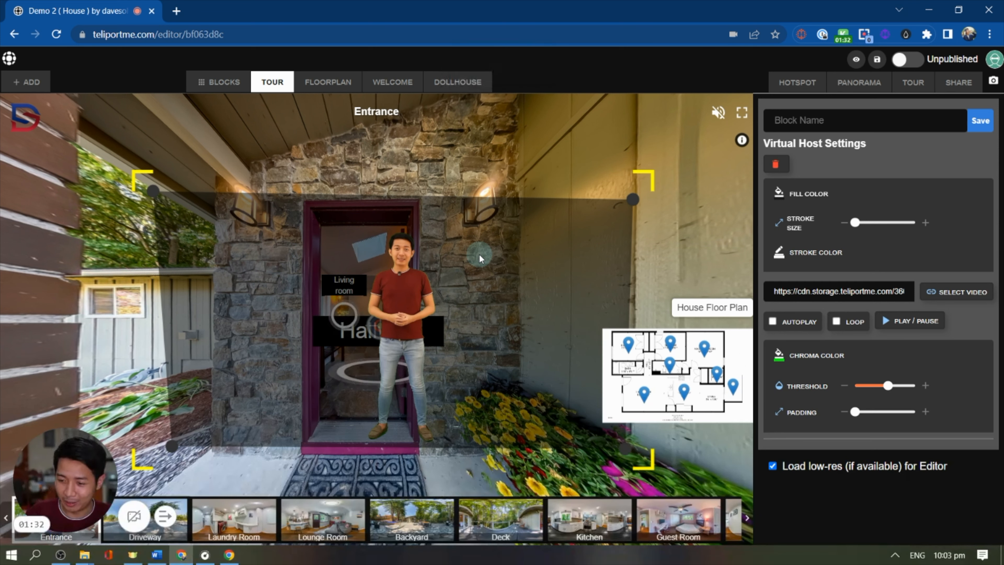
# Make the virtual host's fill fully transparent, set its video to loop, and save the tour.
pyautogui.click(807, 194)
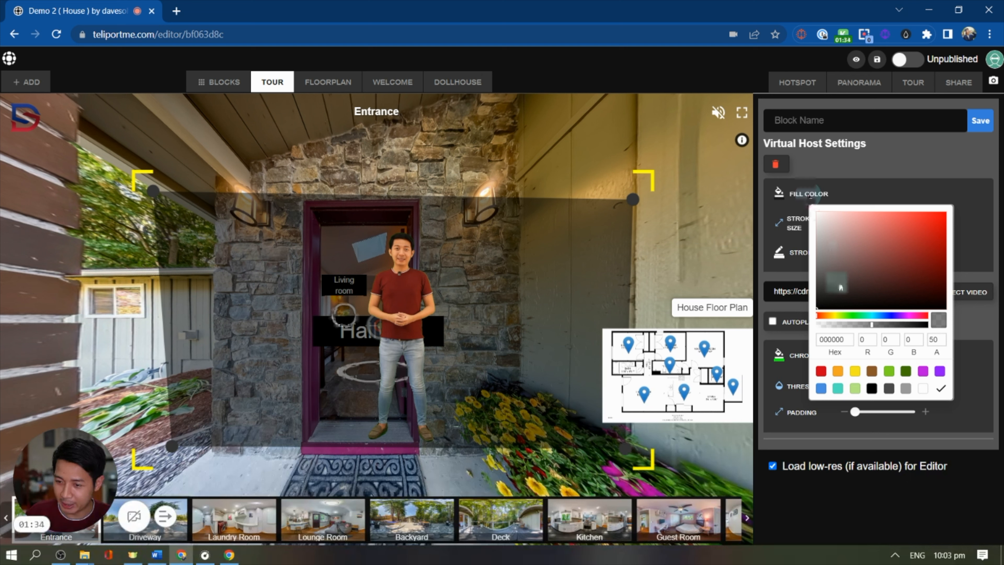
pyautogui.moveTo(872, 327); pyautogui.dragTo(805, 328)
pyautogui.click(941, 390)
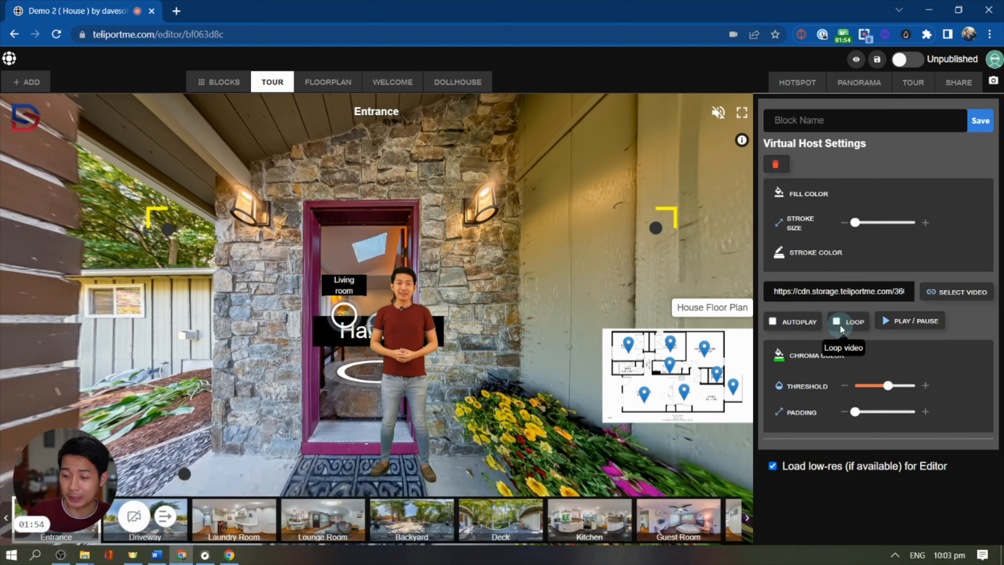
pyautogui.click(877, 60)
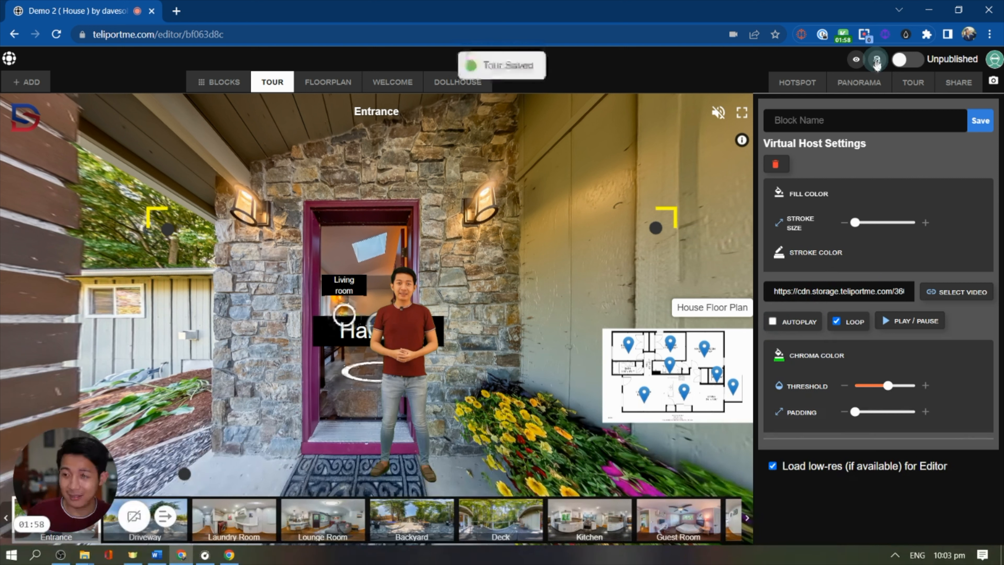
# Open the tour preview and view the virtual host up close at the Entrance.
pyautogui.click(856, 60)
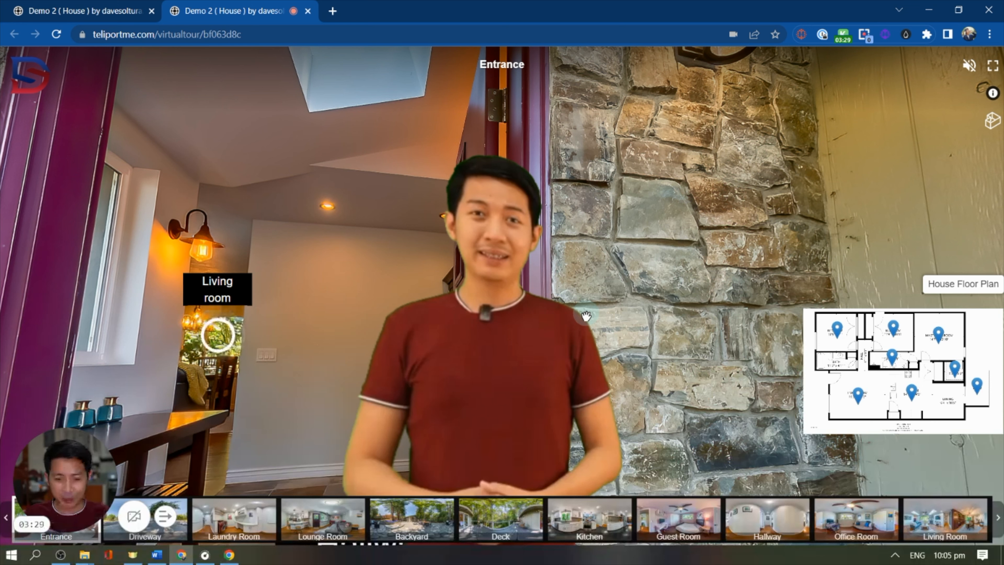
pyautogui.moveTo(674, 290); pyautogui.dragTo(641, 253)
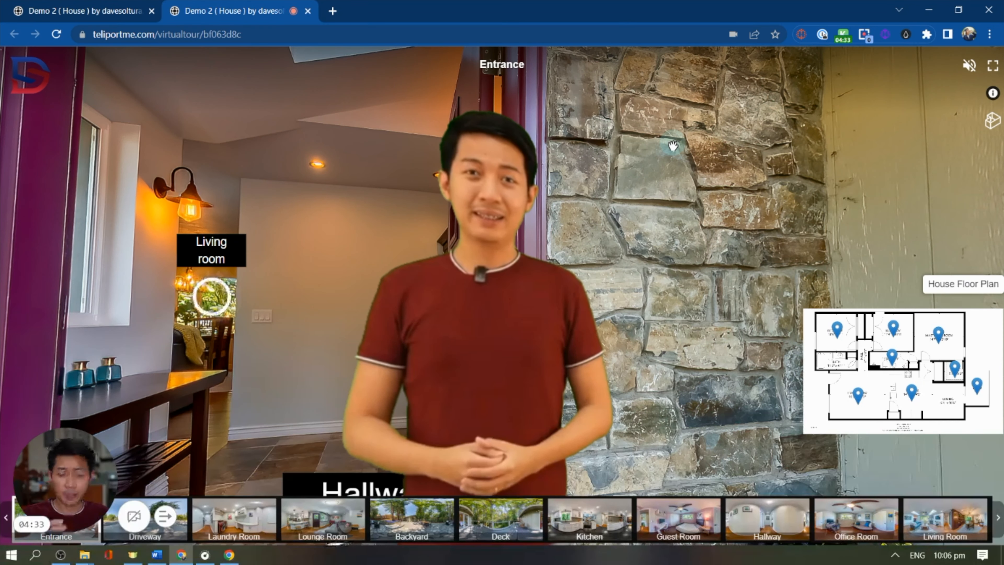
pyautogui.moveTo(647, 159); pyautogui.dragTo(645, 145)
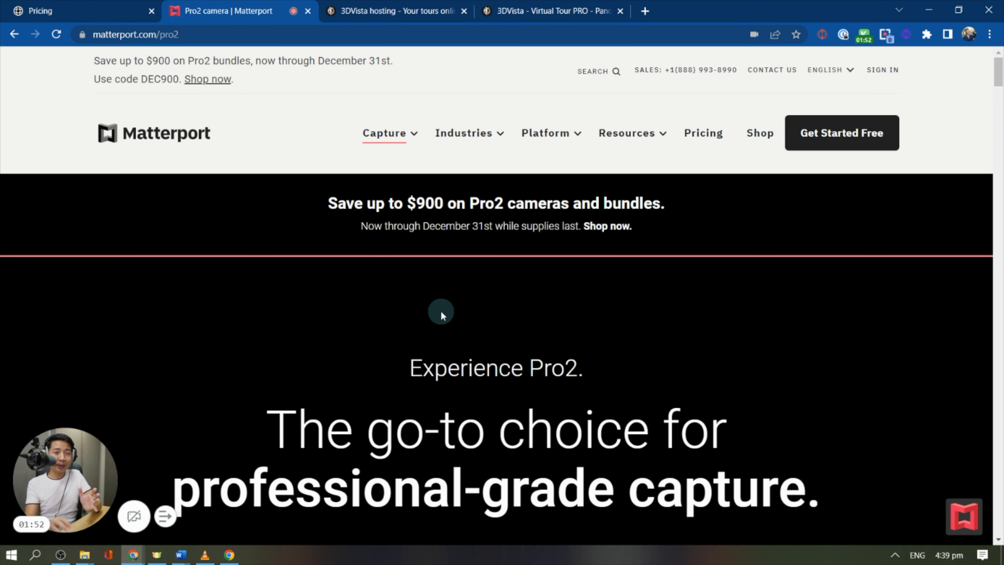
# Examine the Pro2 camera packages and their prices on Matterport's Pro2 page.
pyautogui.moveTo(999, 78); pyautogui.dragTo(1001, 304)
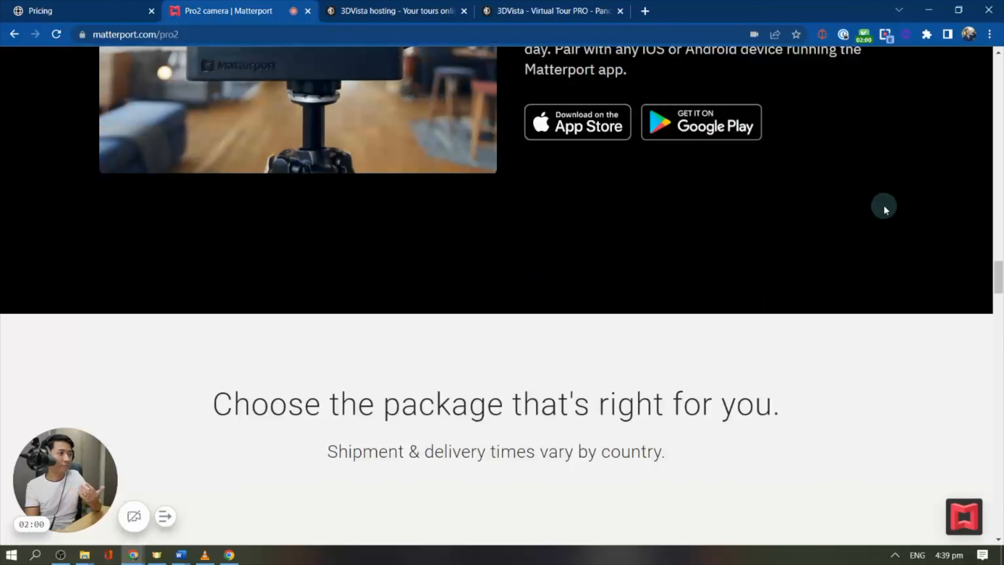
pyautogui.scroll(-10, 884, 206)
pyautogui.scroll(-12, 890, 208)
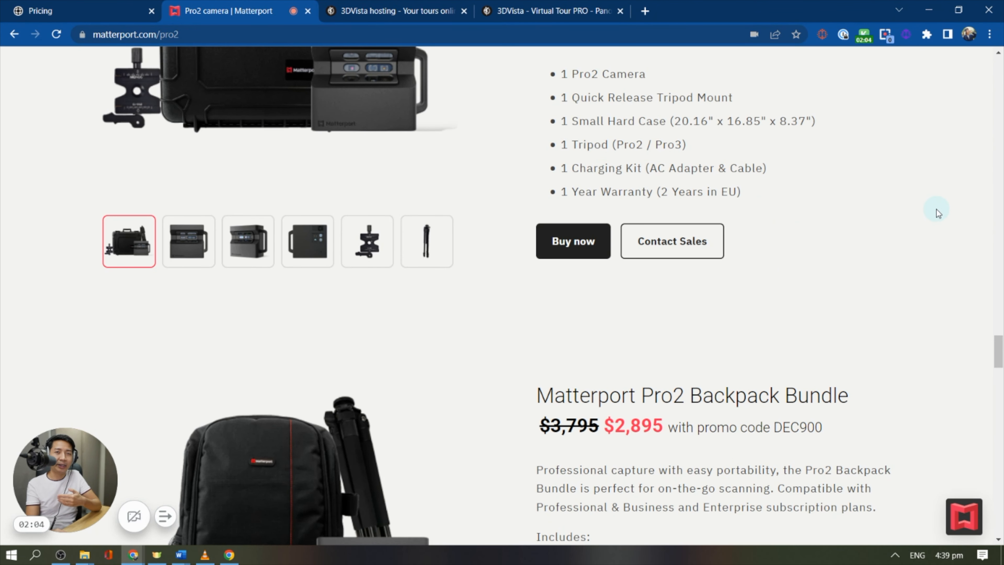
pyautogui.scroll(-5, 928, 207)
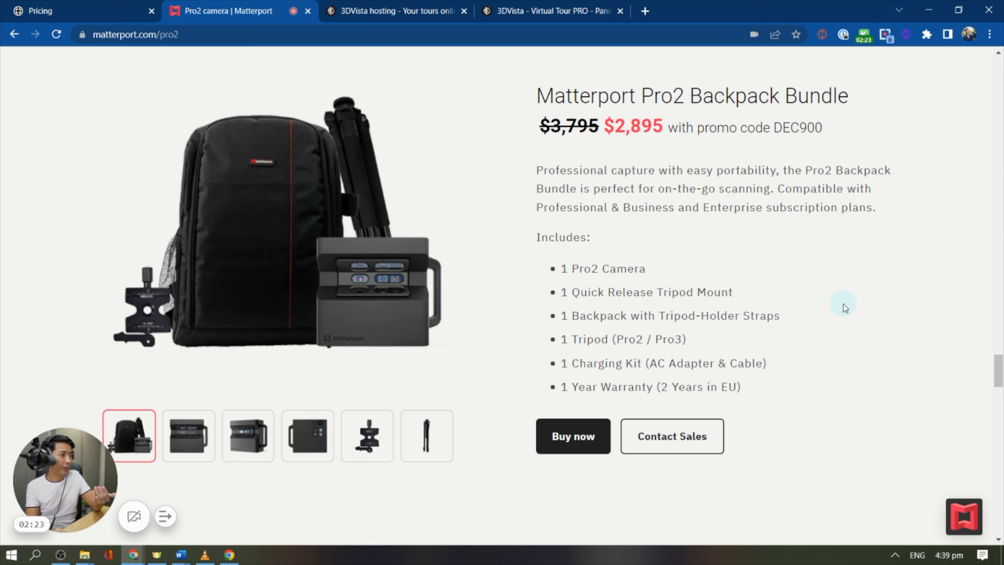
pyautogui.scroll(20, 842, 293)
pyautogui.scroll(5, 866, 283)
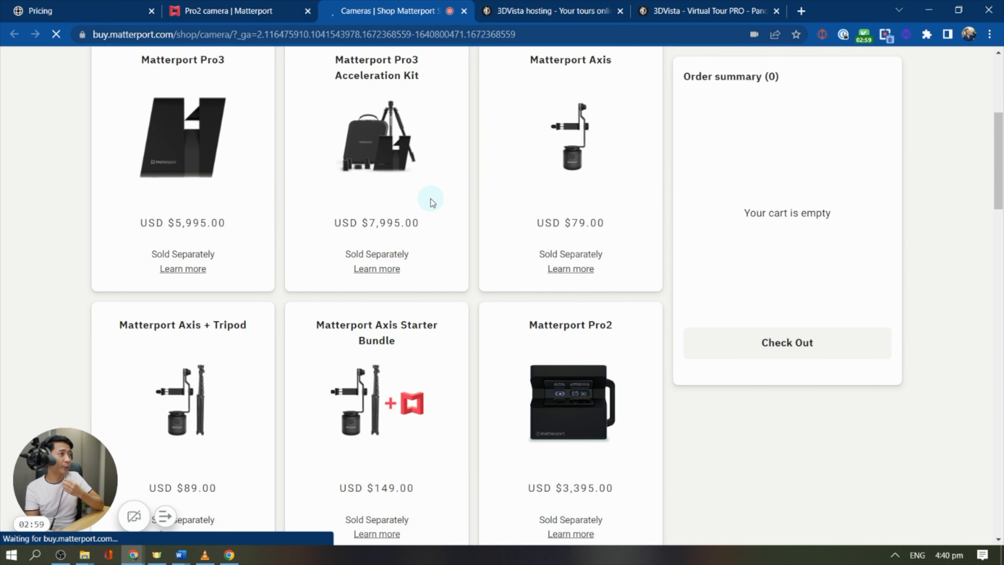
# Look over the Matterport camera models and prices at the start of the shop's Cameras list.
pyautogui.scroll(-6, 437, 200)
pyautogui.scroll(12, 434, 195)
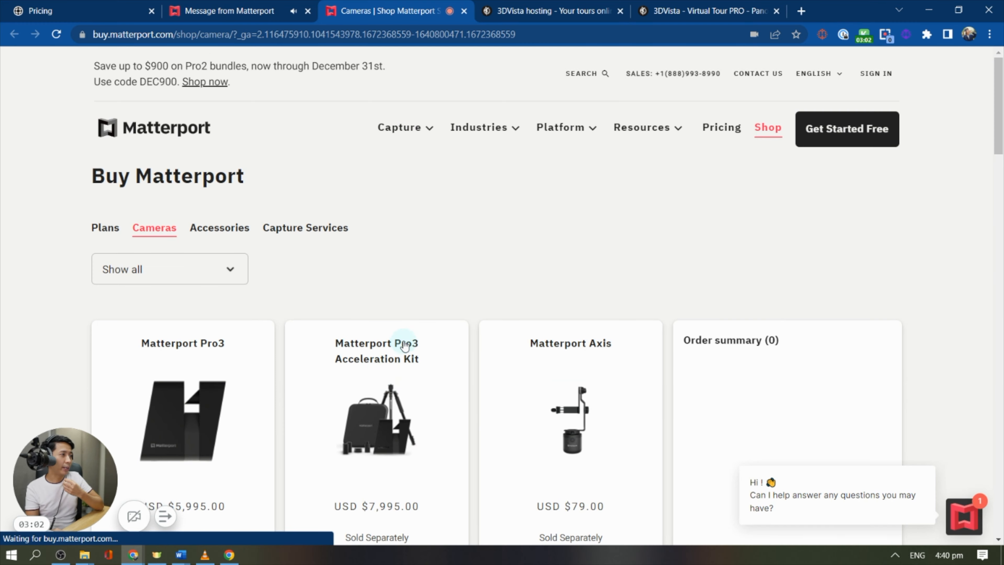
pyautogui.scroll(-7, 404, 346)
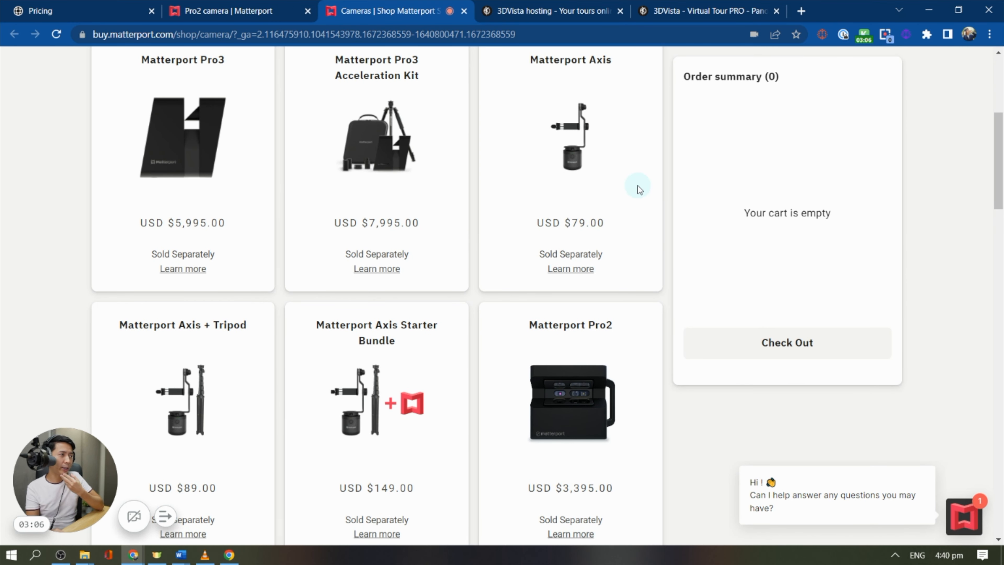
pyautogui.scroll(7, 638, 186)
pyautogui.scroll(-7, 639, 231)
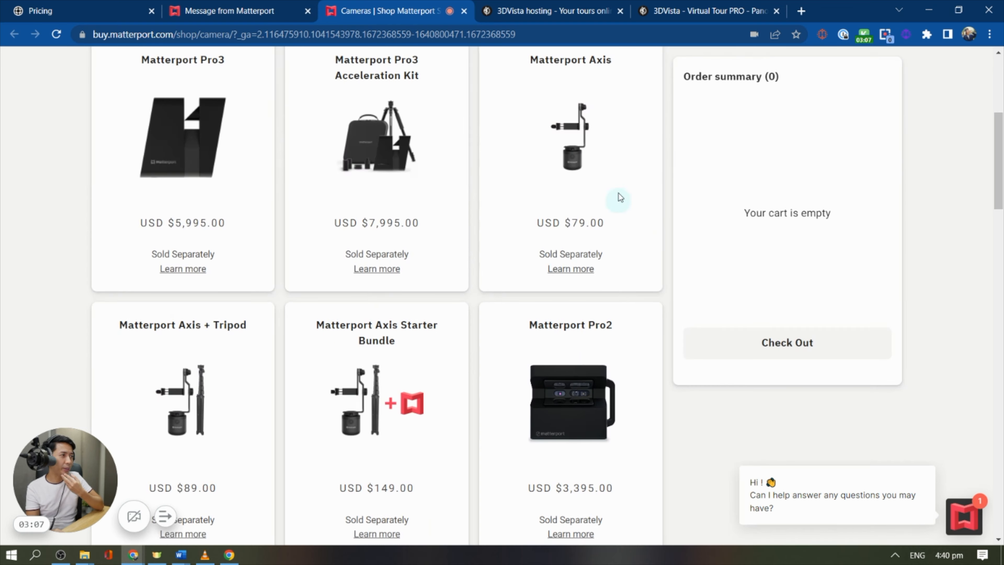
# Open the Matterport Axis product details, highlight its tagline about capturing spaces, and close the details.
pyautogui.click(584, 272)
pyautogui.moveTo(498, 276); pyautogui.dragTo(667, 277)
pyautogui.click(626, 324)
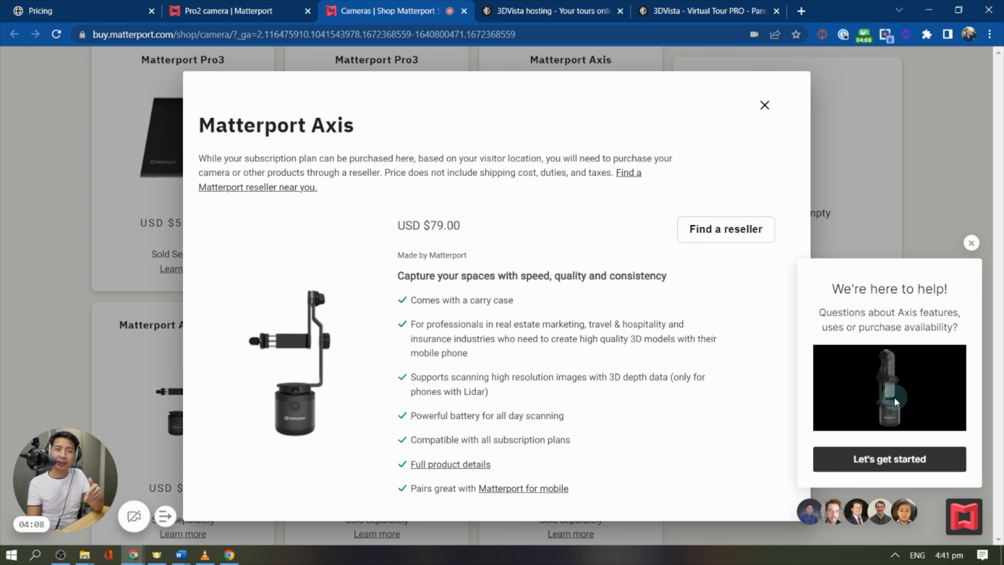
pyautogui.click(764, 105)
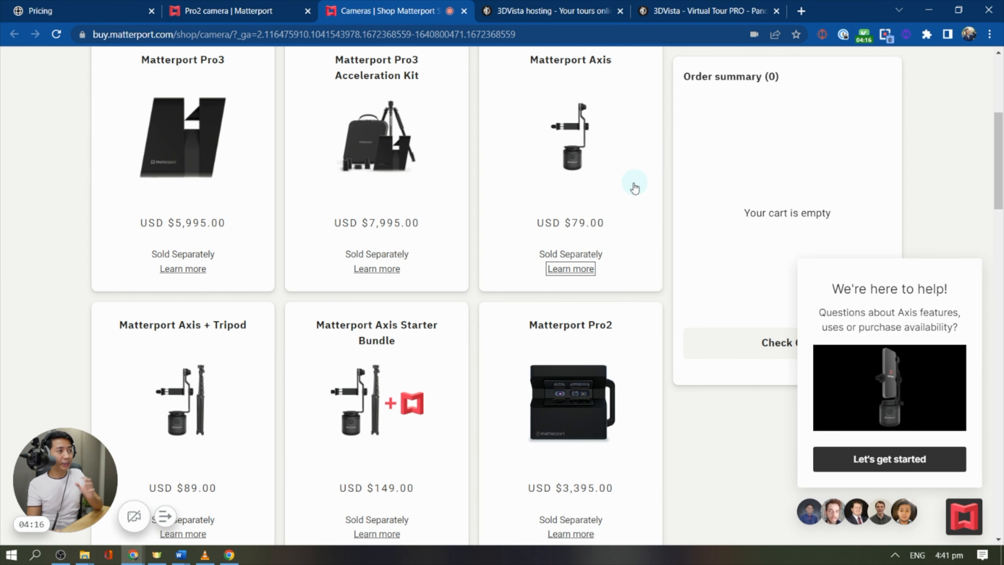
# Browse further through the shop's cameras, from the Pro2 bundles to the Insta360 ONE X2 and Ricoh Theta Z1.
pyautogui.scroll(-5, 672, 189)
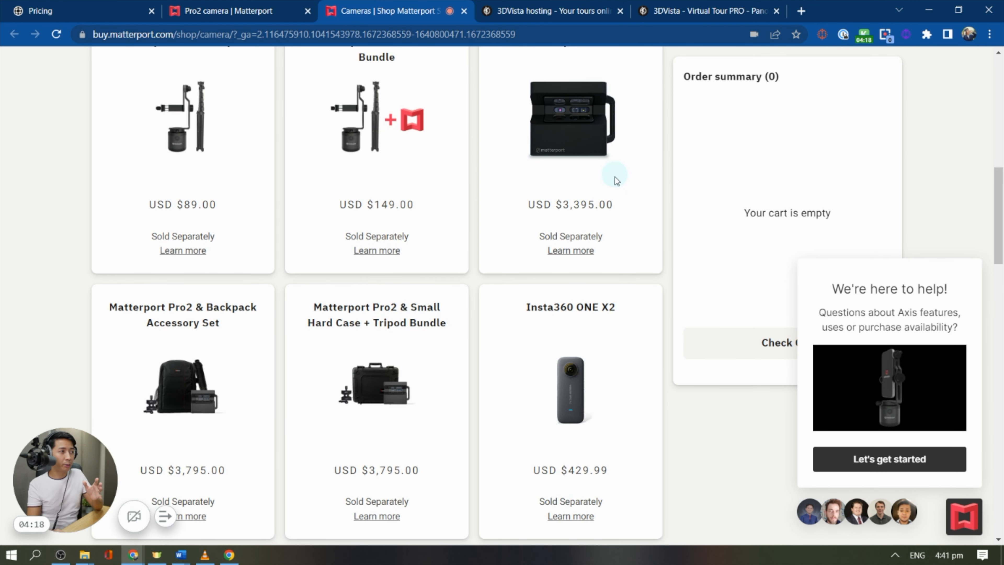
pyautogui.scroll(-5, 542, 307)
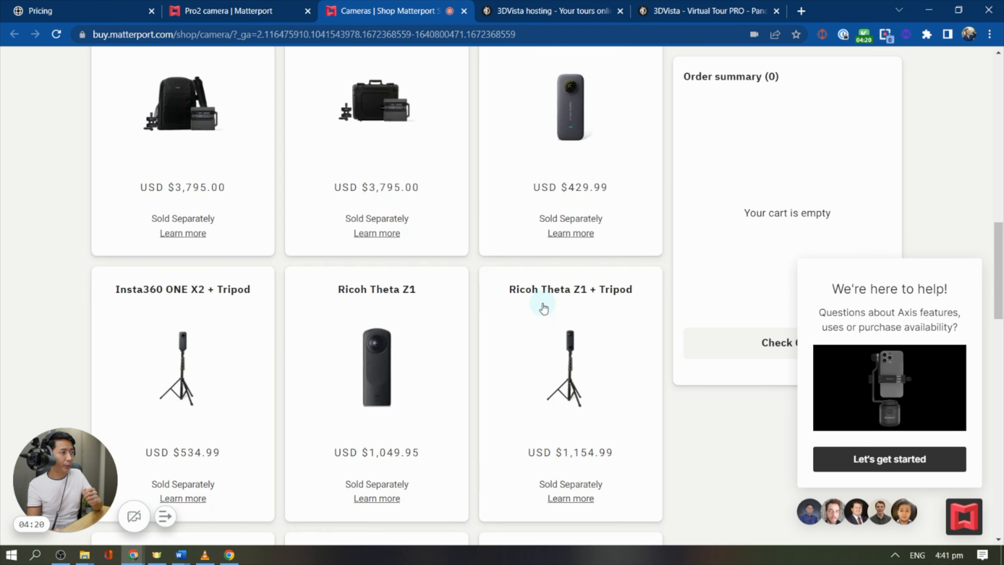